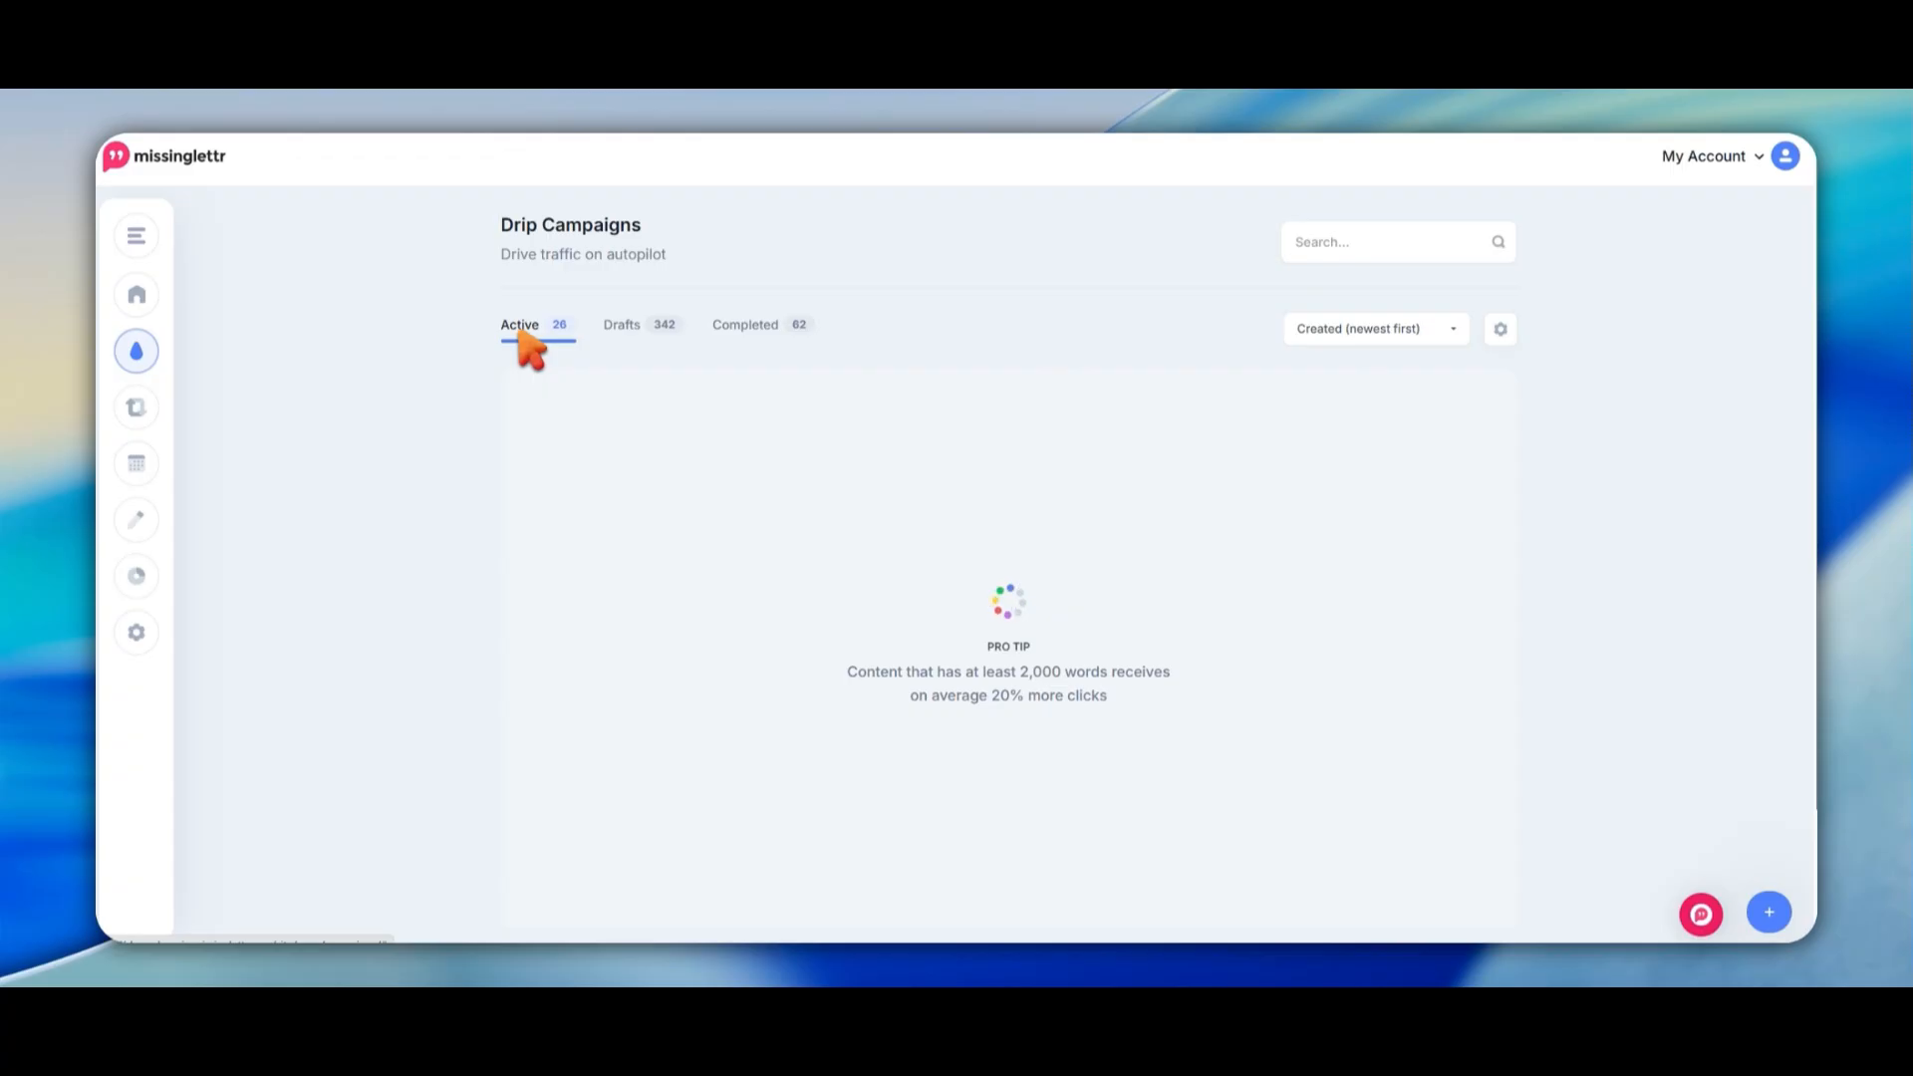
# Open the setup of the draft campaign "Future Collapse: Off-Grid Power Adaptation & Resource Wars"
pyautogui.click(618, 328)
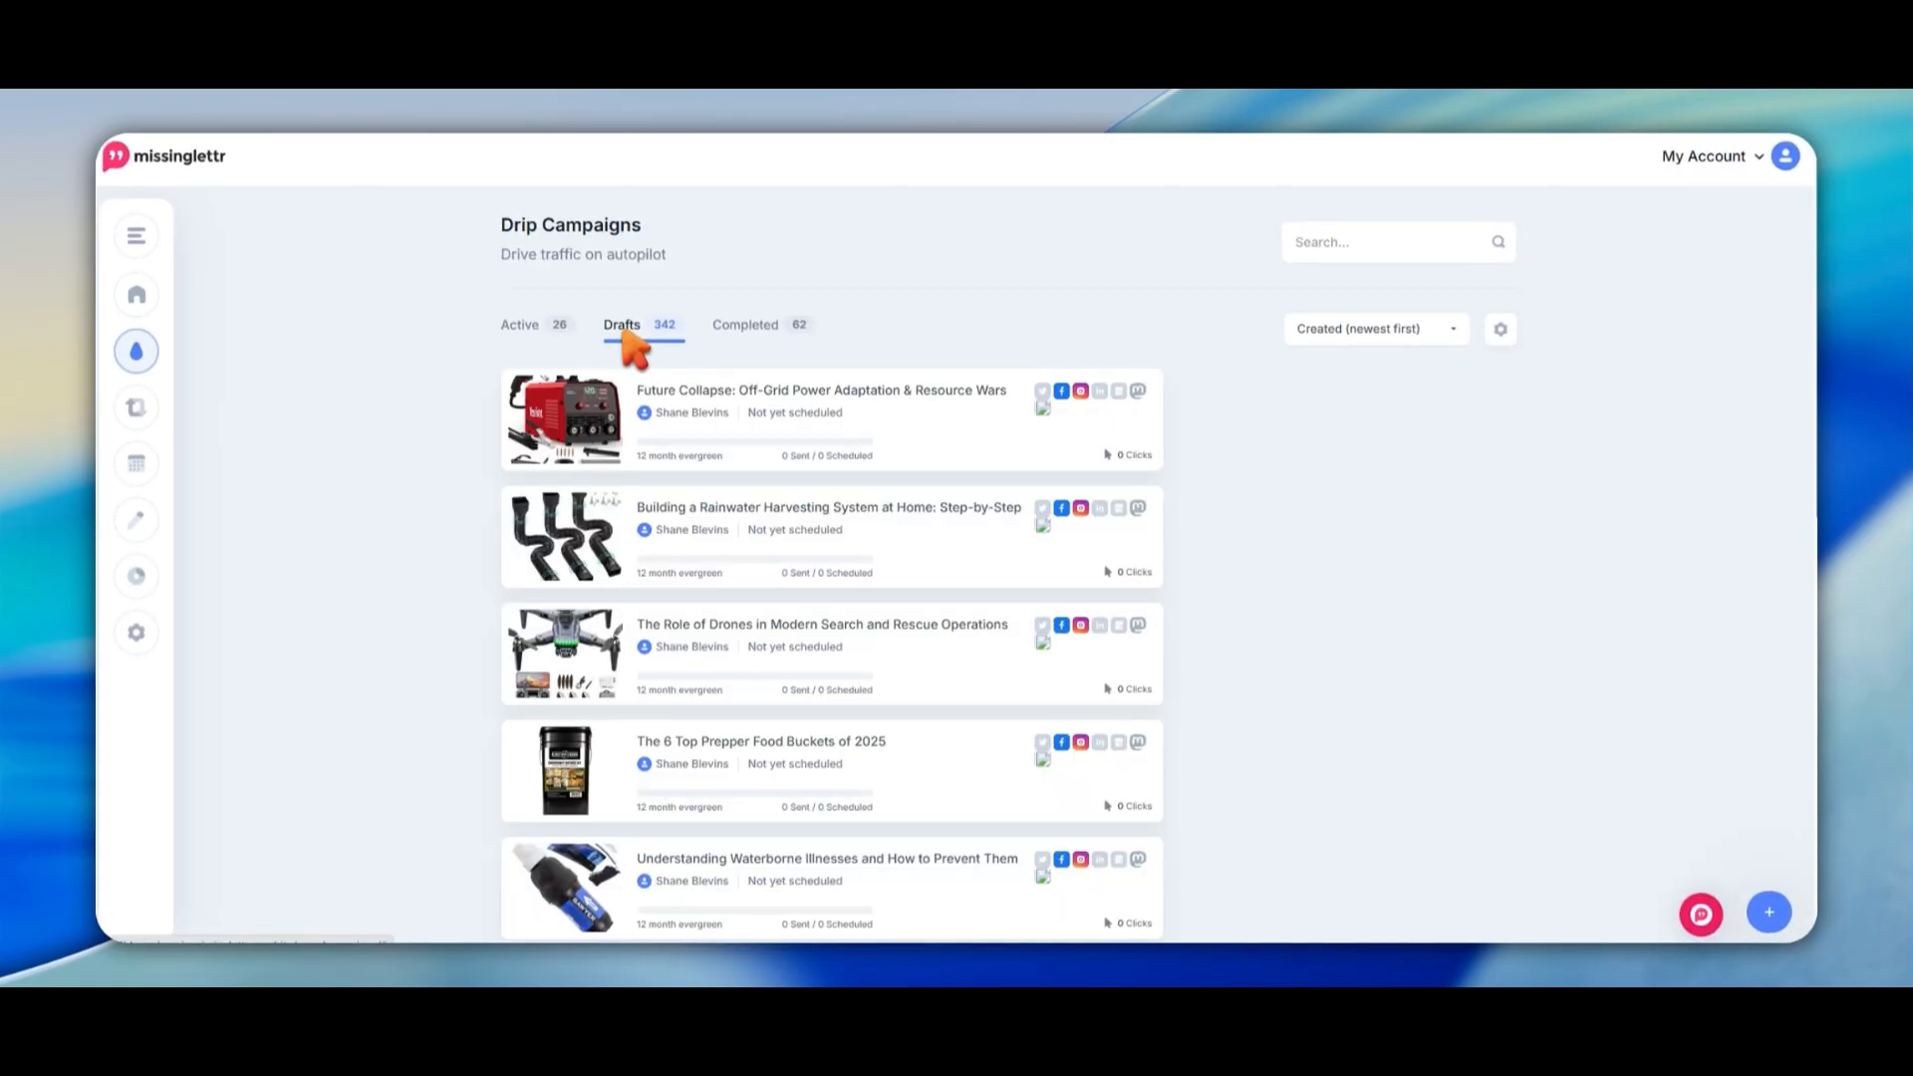
pyautogui.moveTo(877, 396)
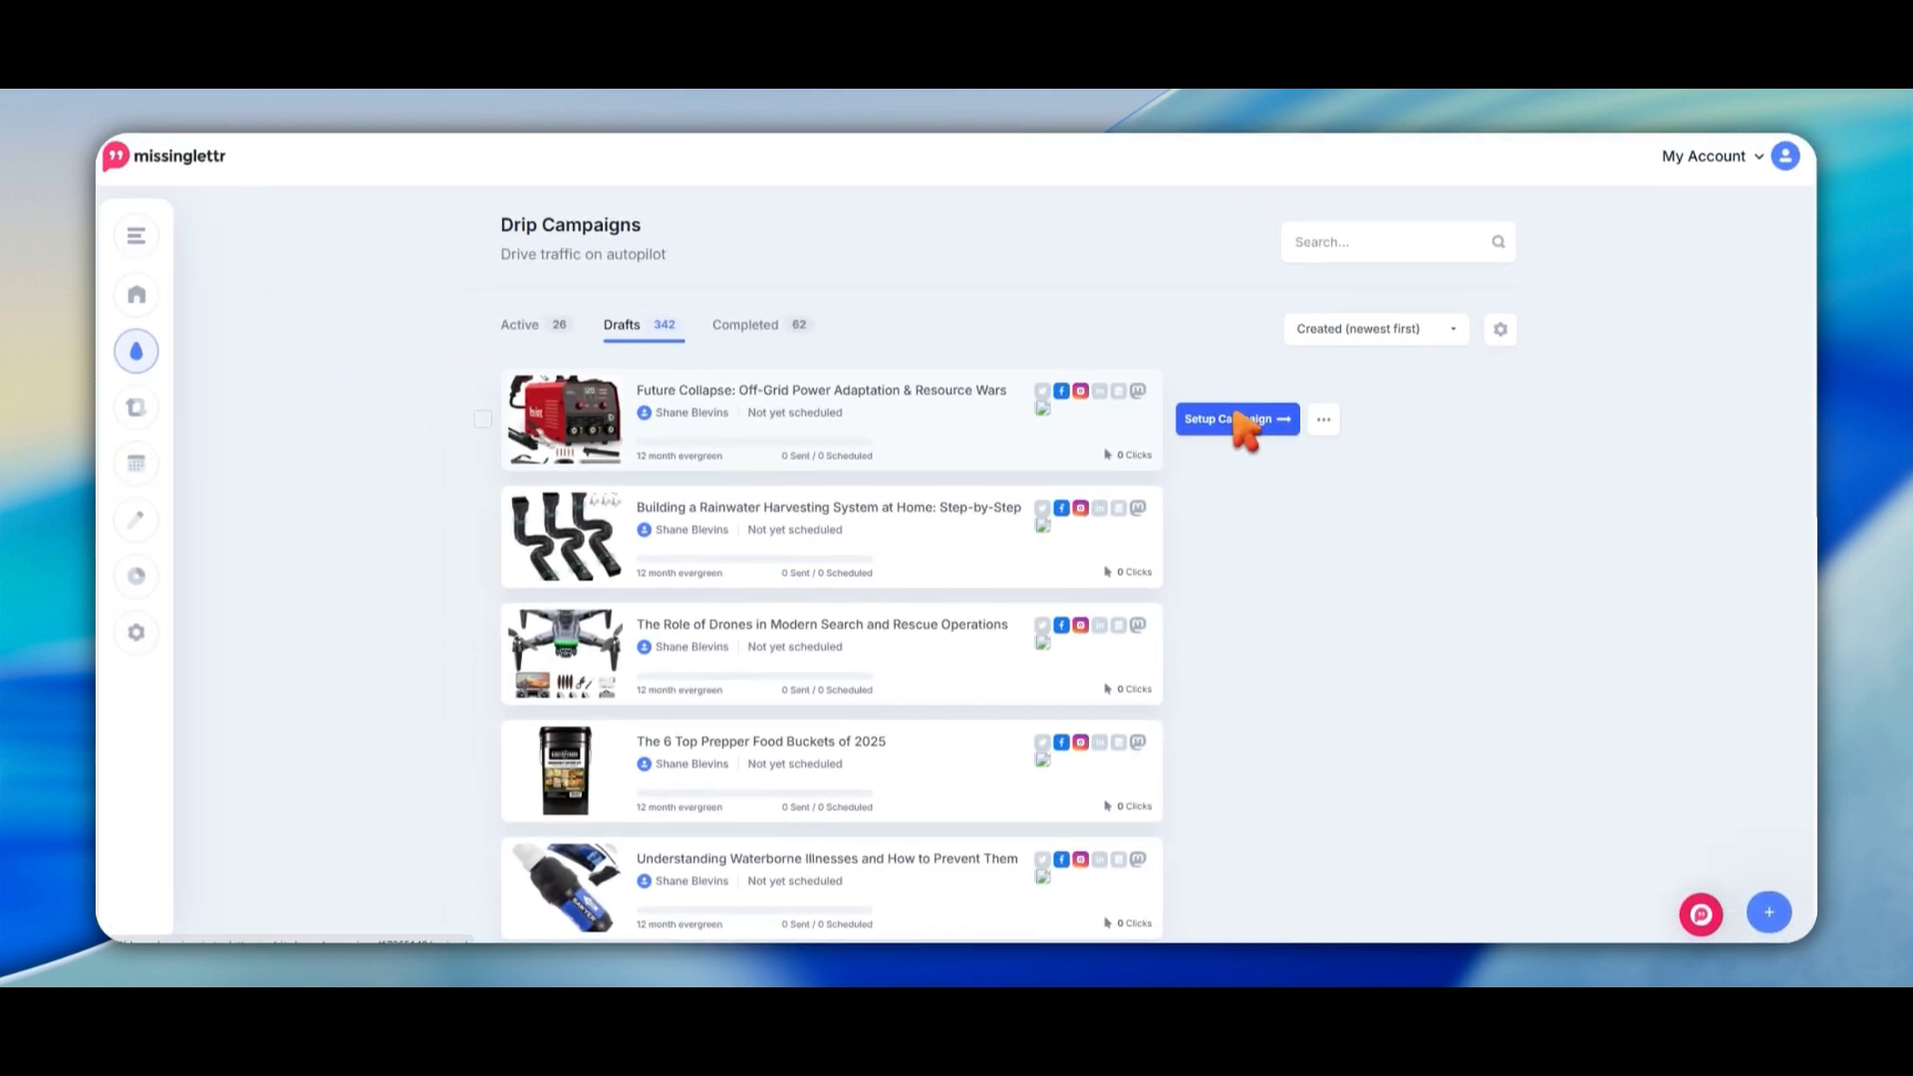
pyautogui.click(1227, 419)
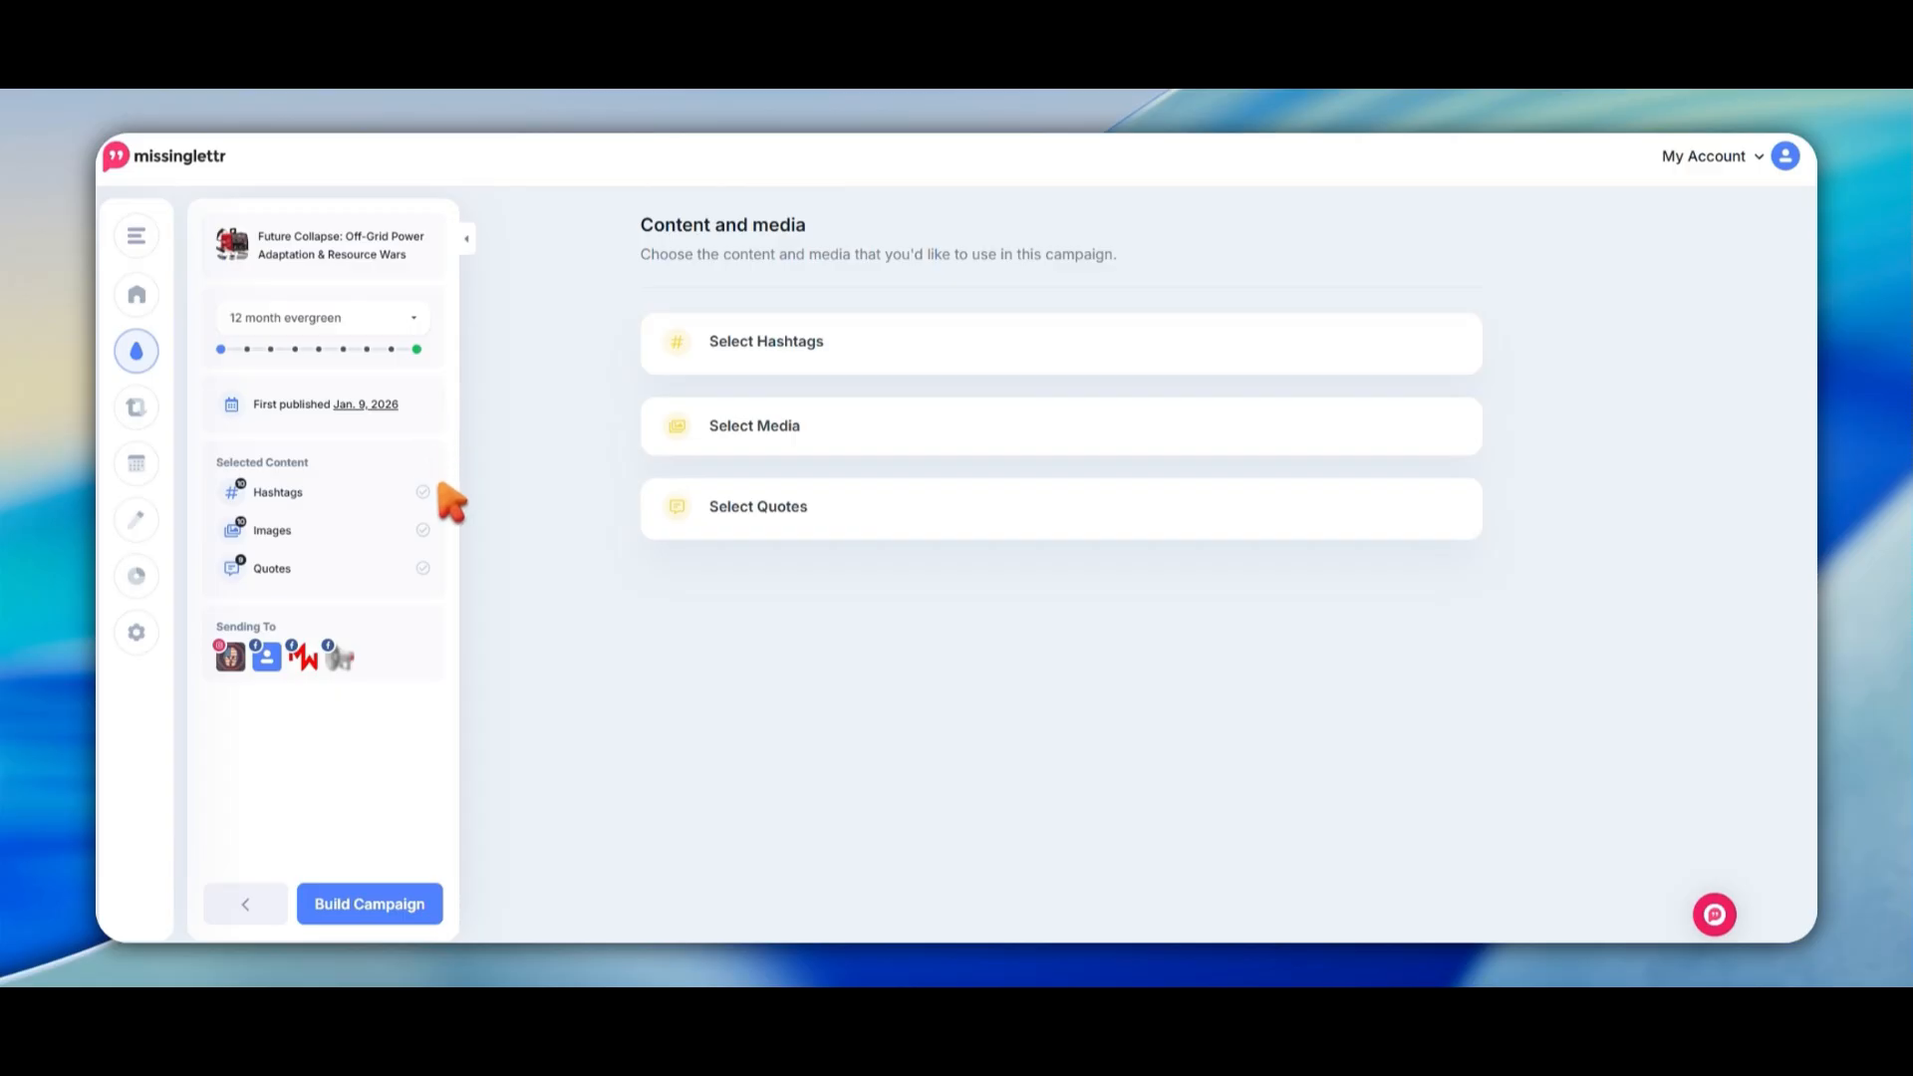
# Review the campaign durations, keep 12 month evergreen, and turn off sending to the Modern Warrior Project Community group
pyautogui.click(404, 317)
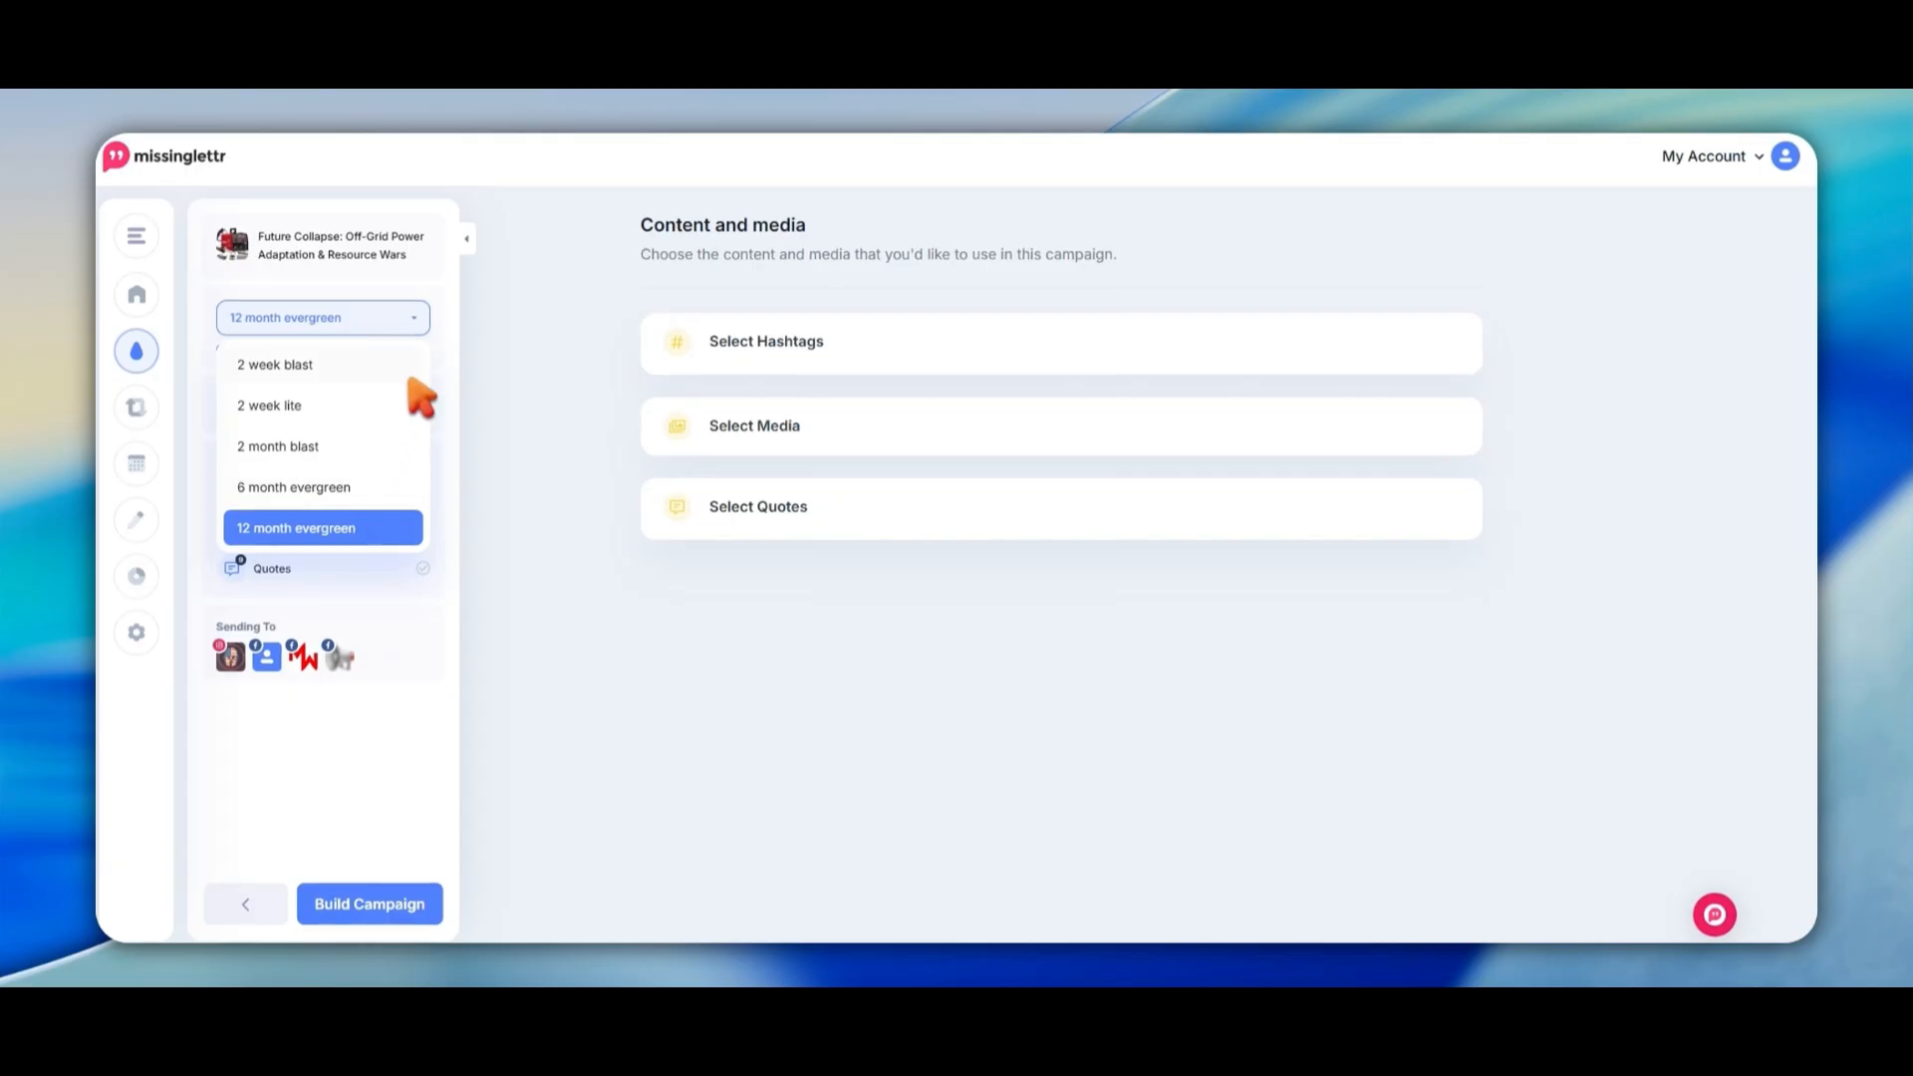
pyautogui.click(411, 321)
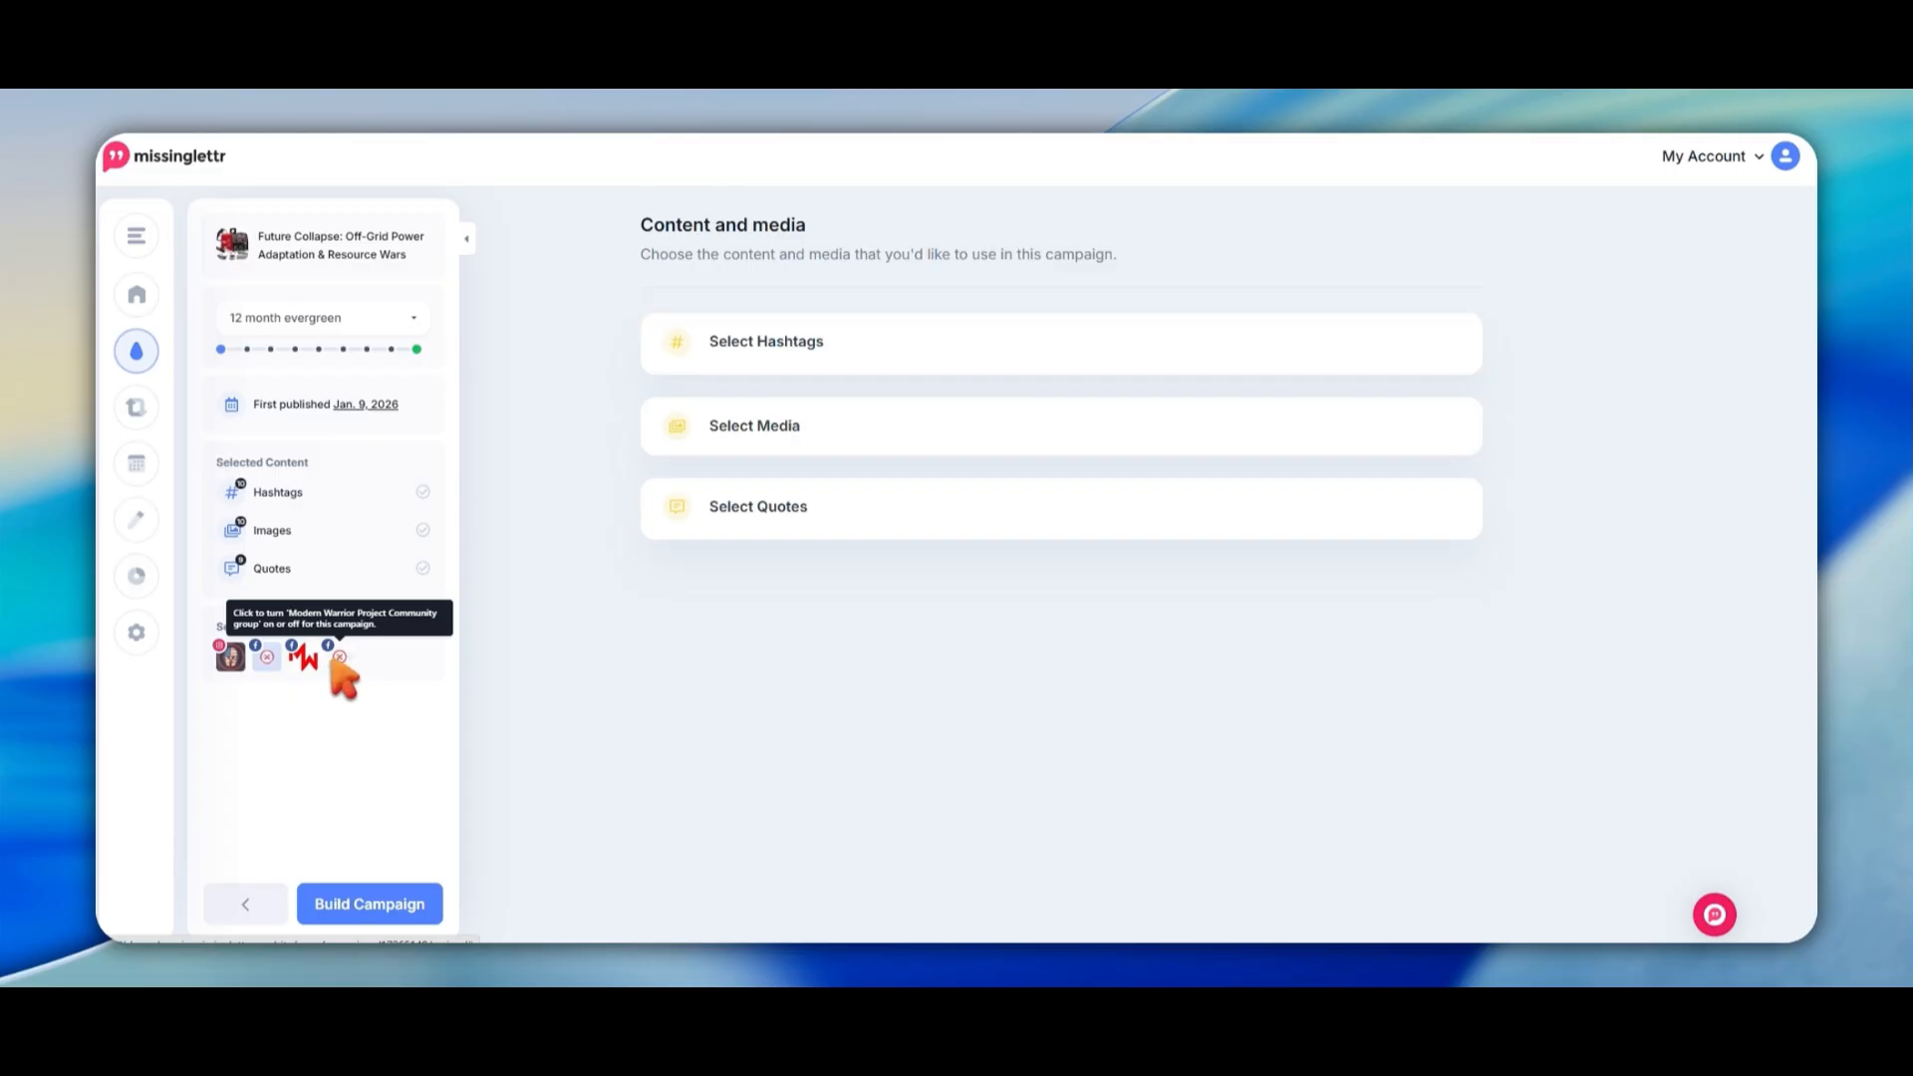
pyautogui.click(339, 658)
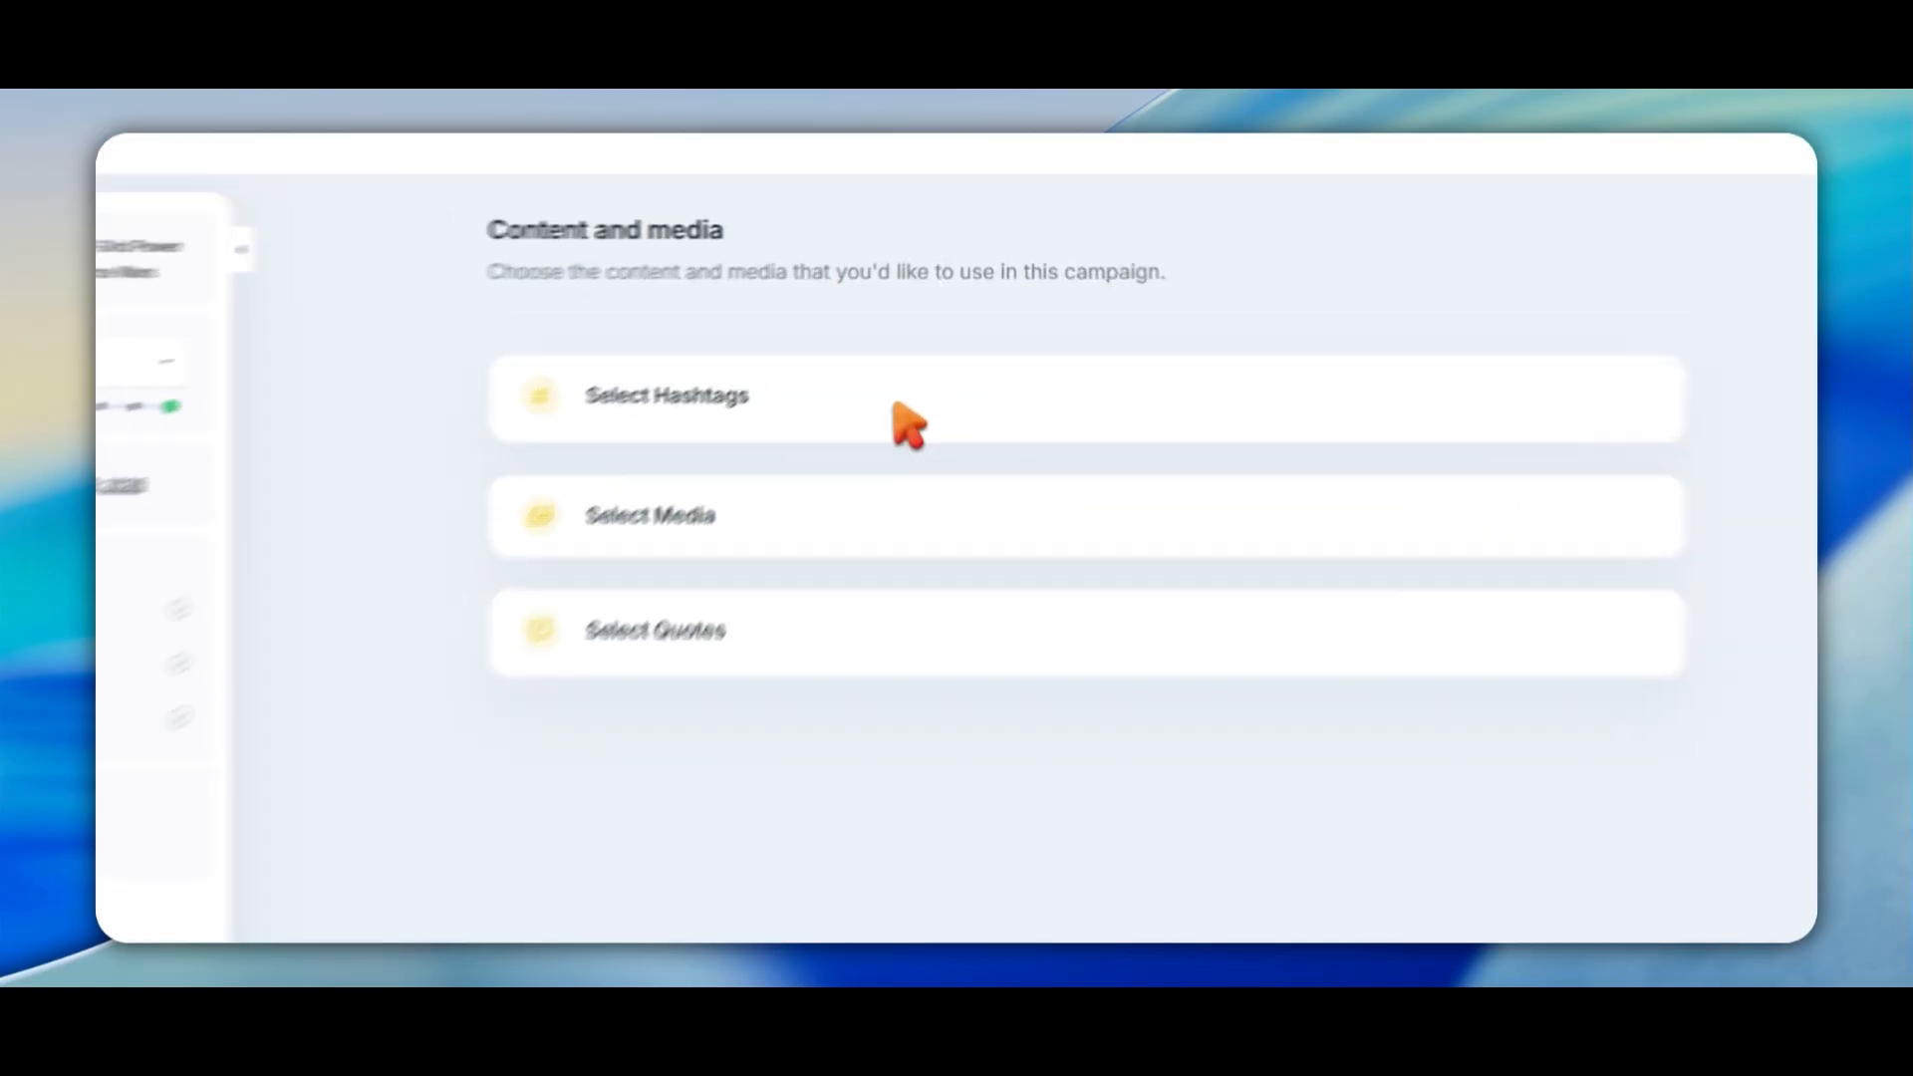
# Add the hashtag #offgrid to the campaign's hashtags
pyautogui.click(908, 423)
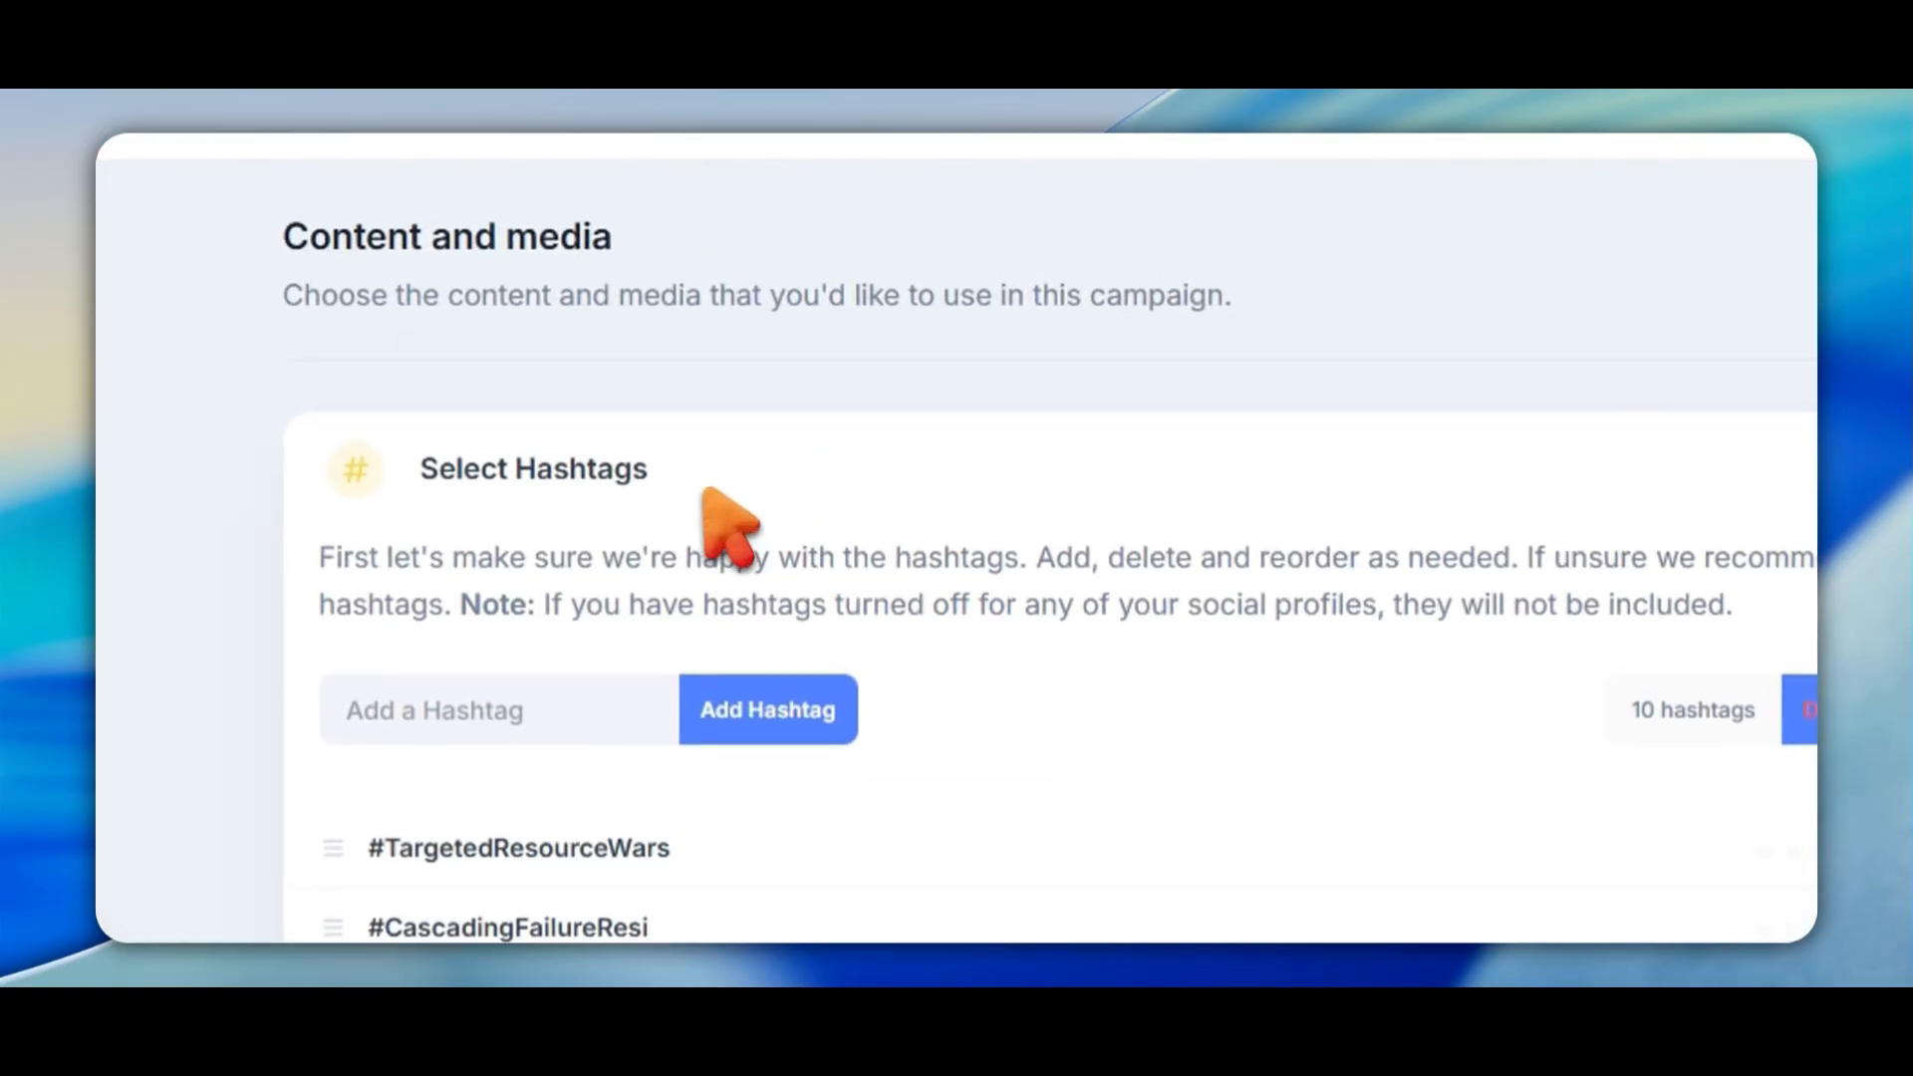
pyautogui.scroll(-3, 996, 598)
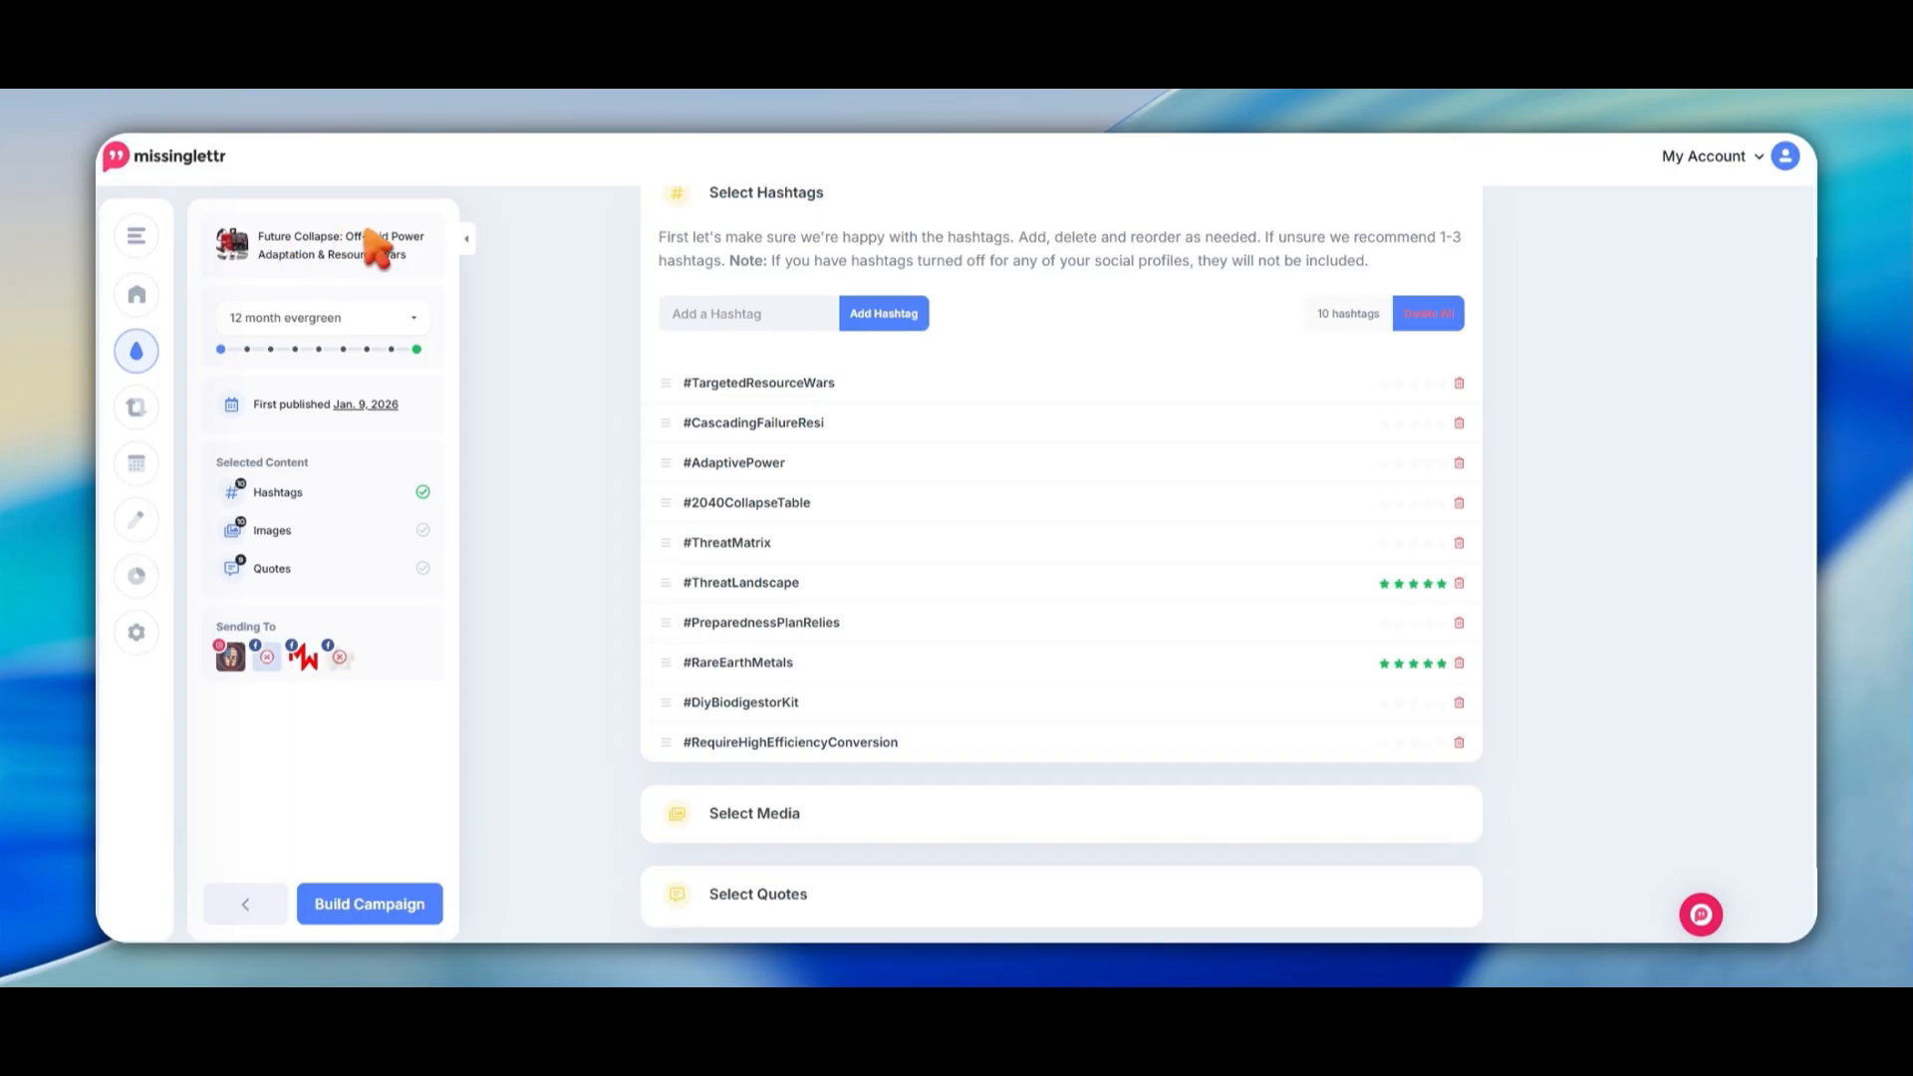
pyautogui.click(745, 312)
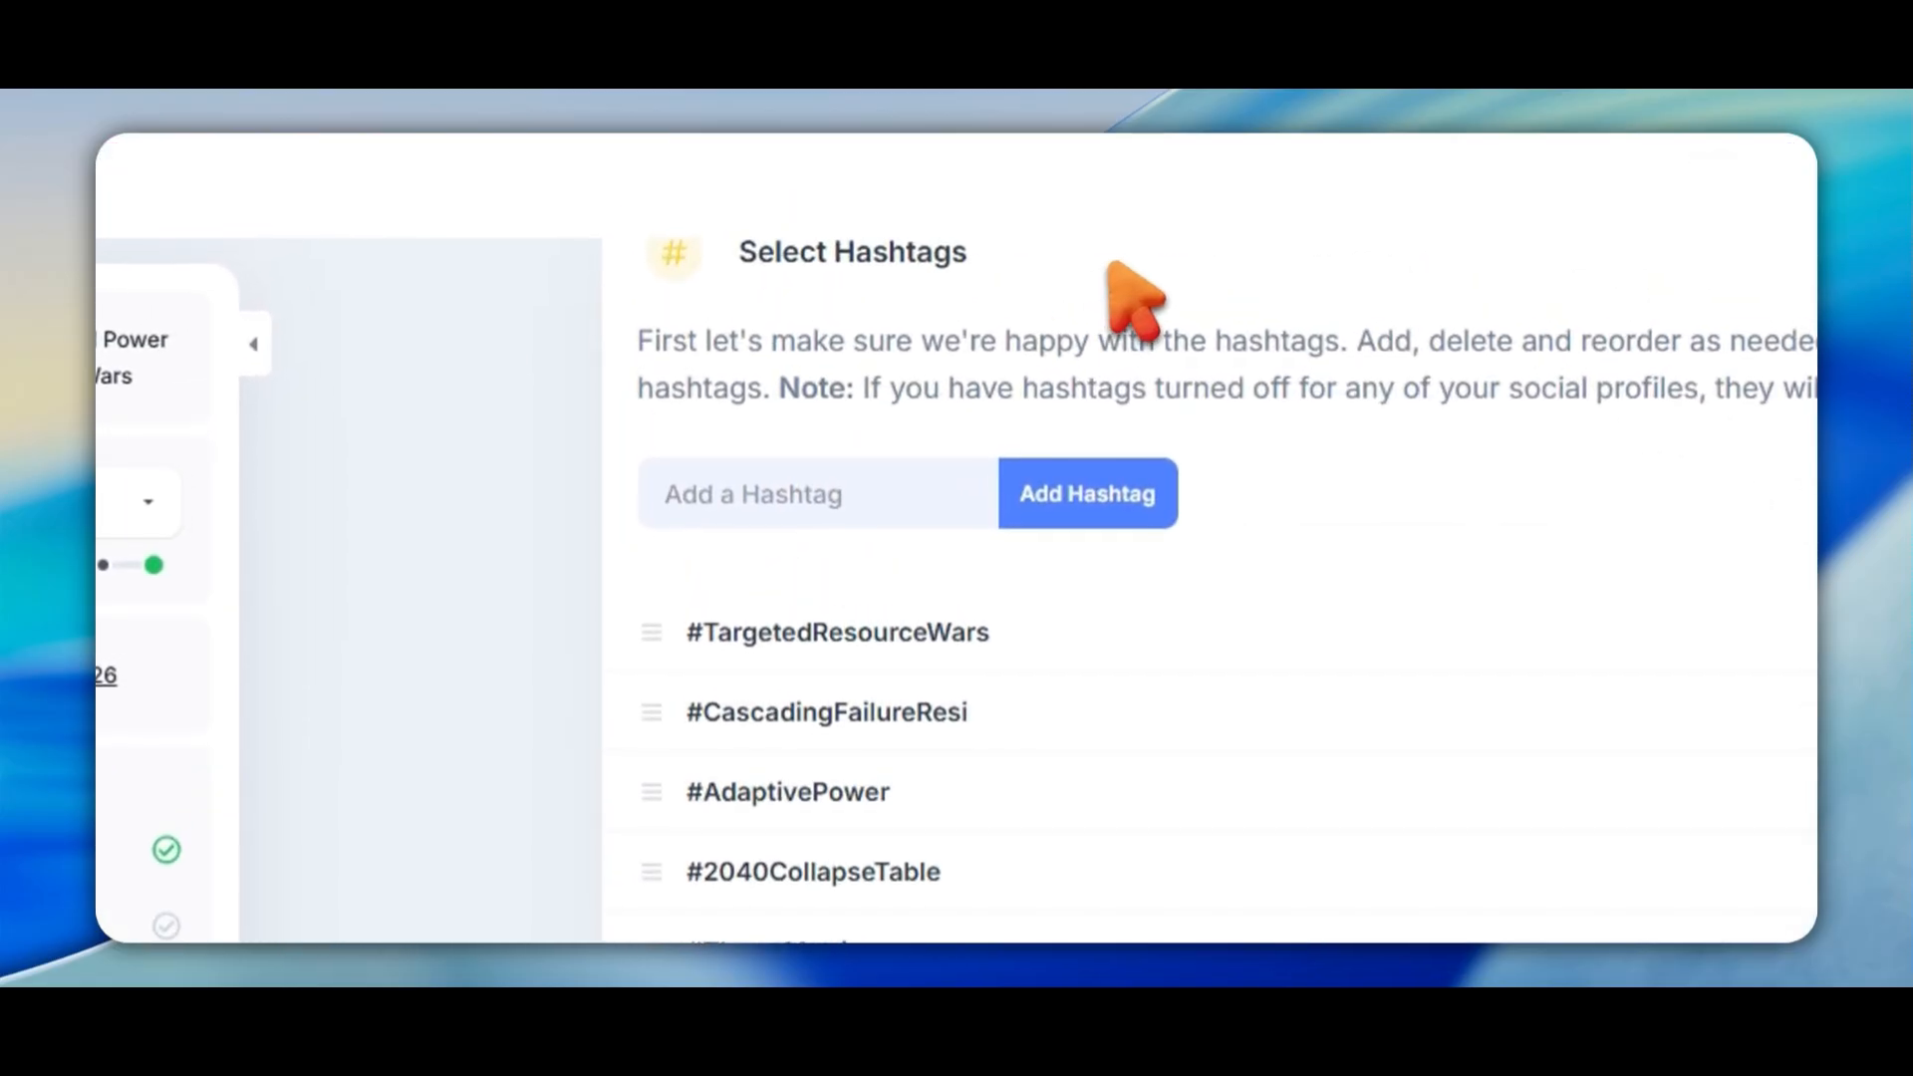
pyautogui.write('#offgrid')
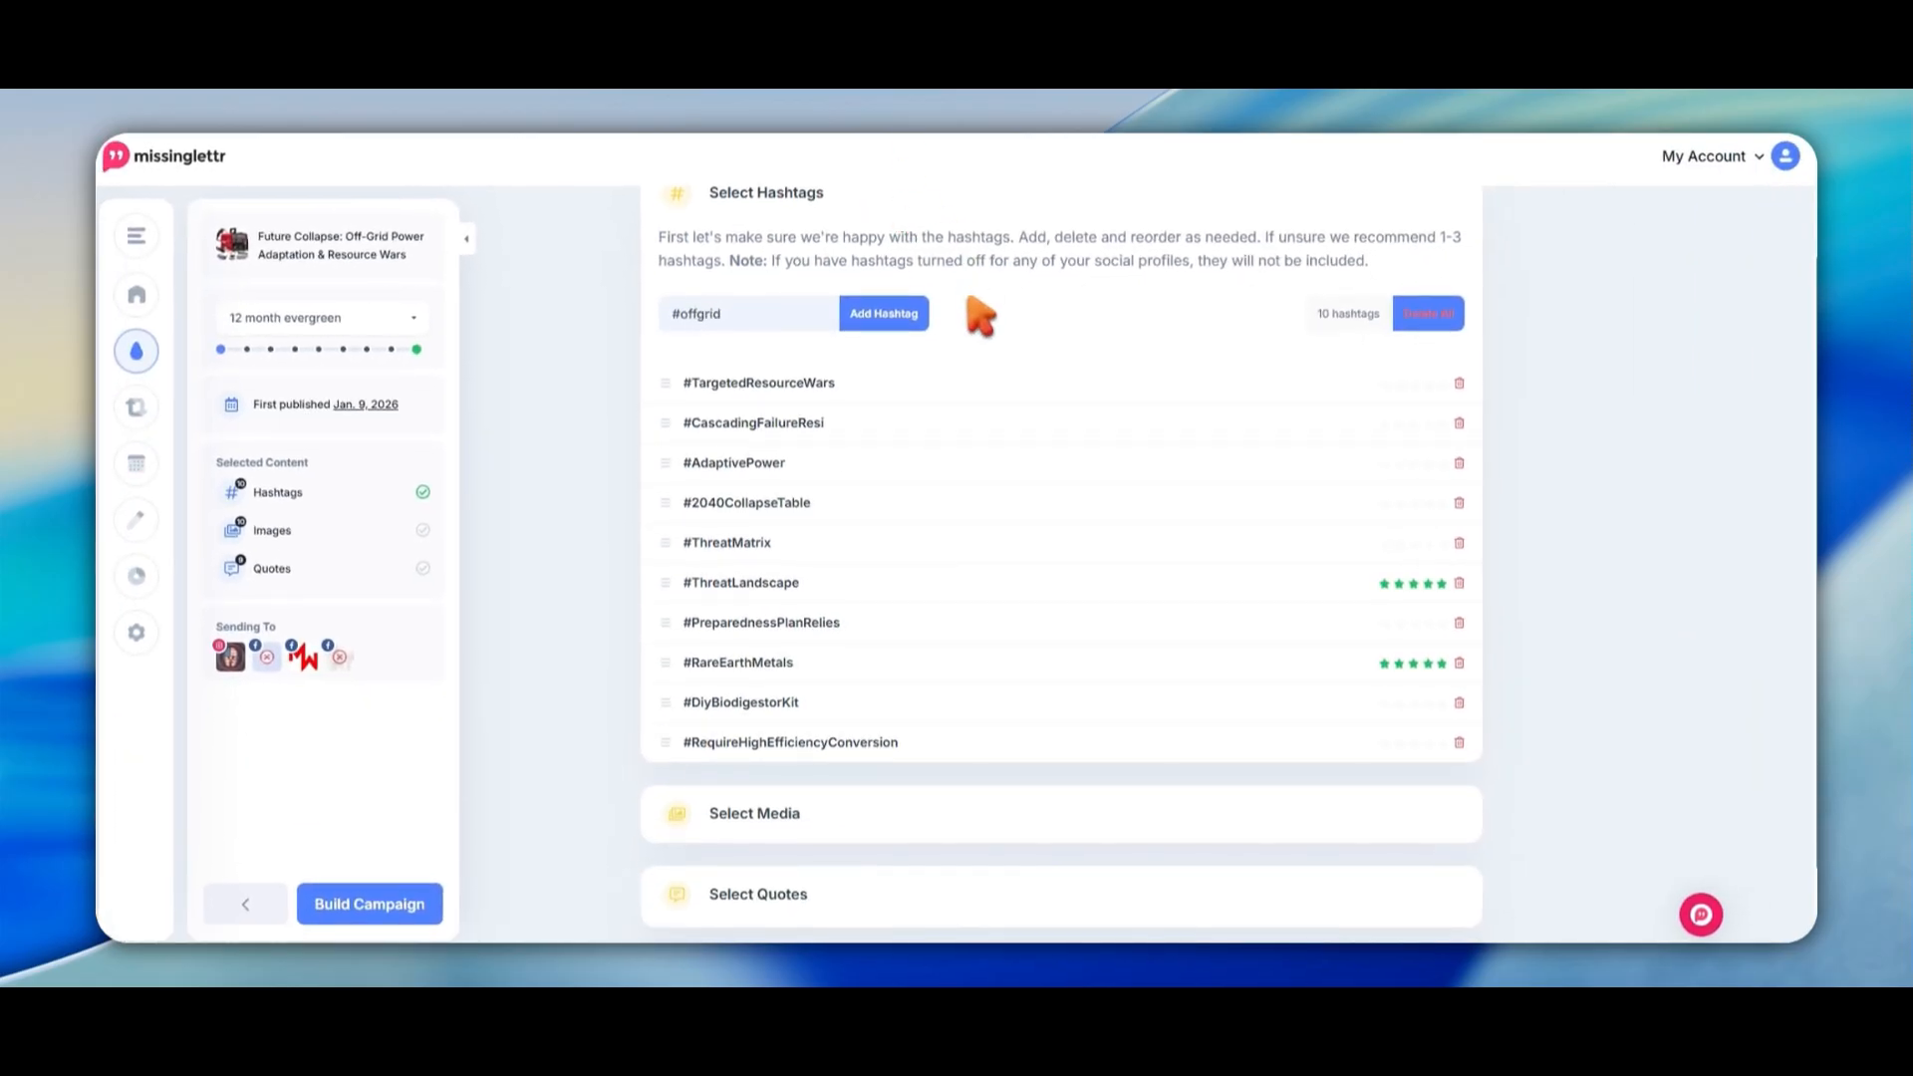
pyautogui.click(886, 314)
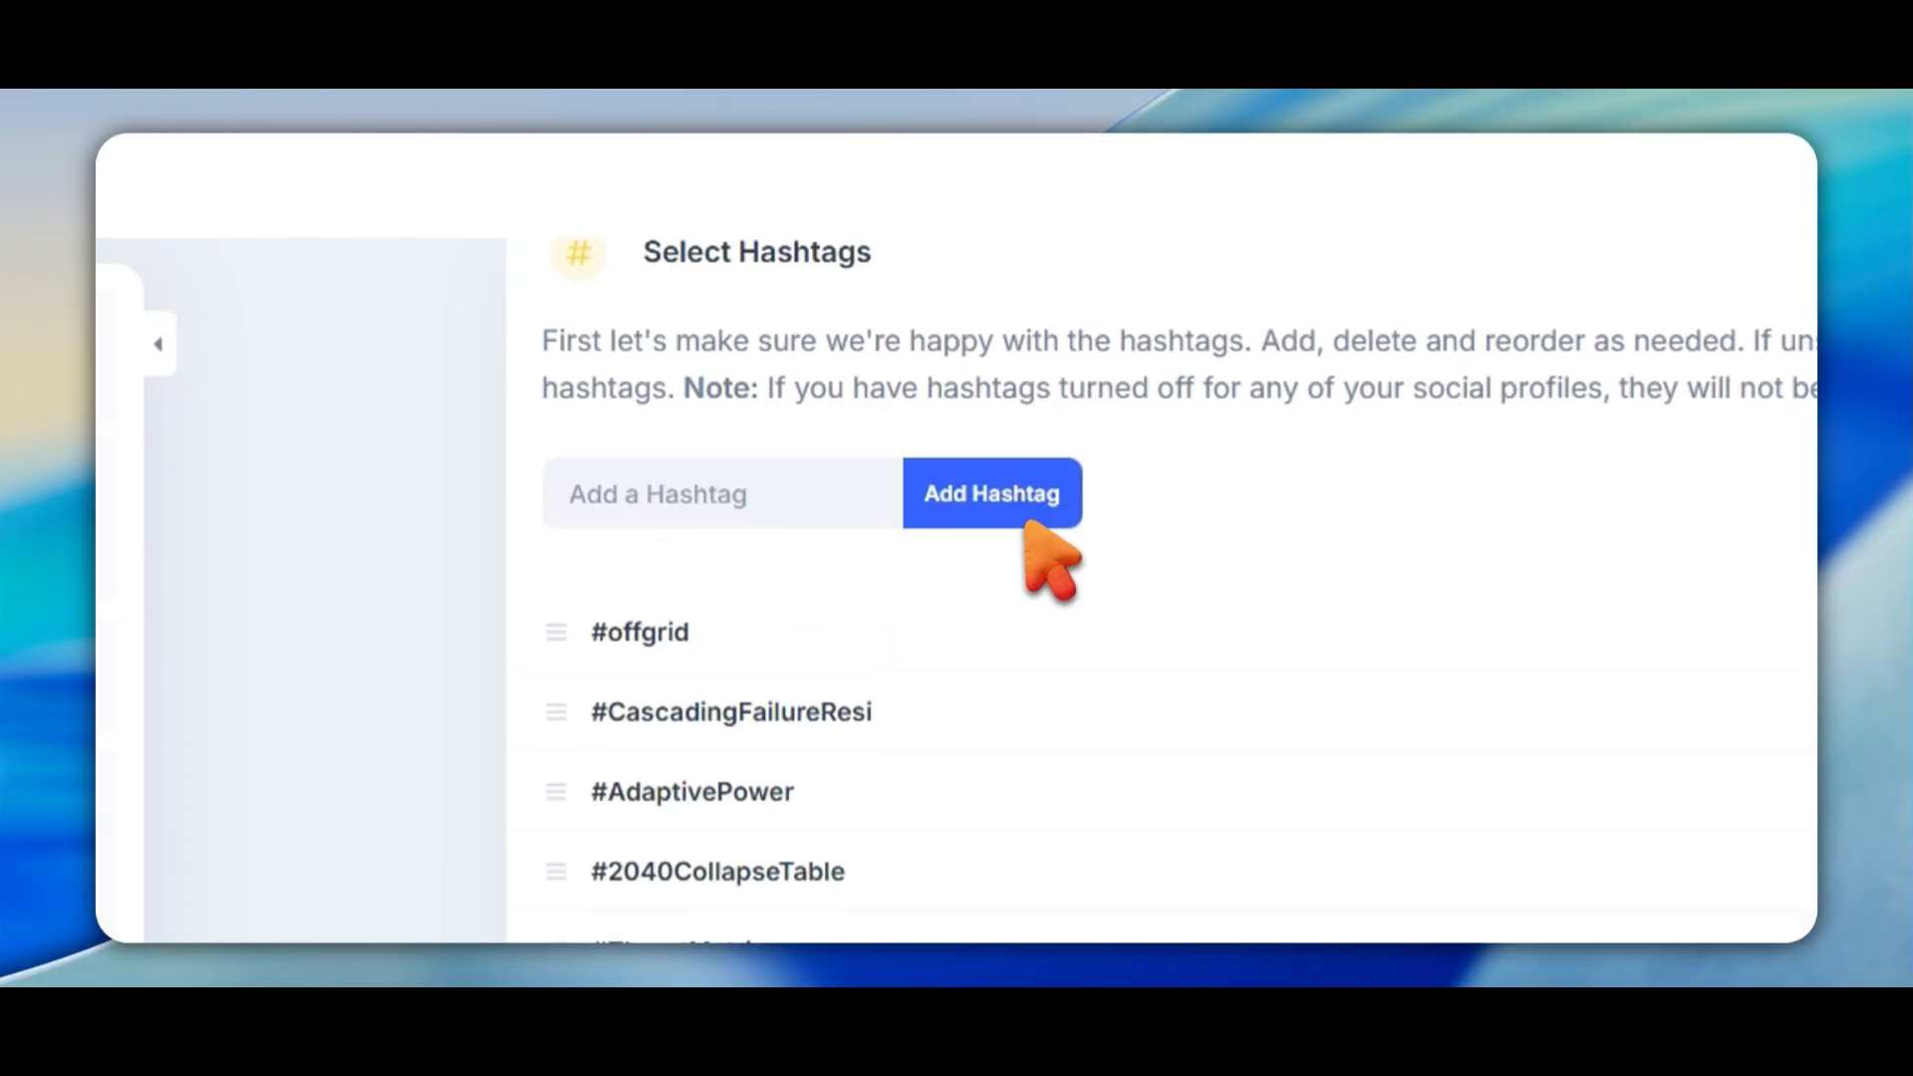
# Add the hashtag #SolarPower to the campaign's hashtags
pyautogui.scroll(-3, 1047, 555)
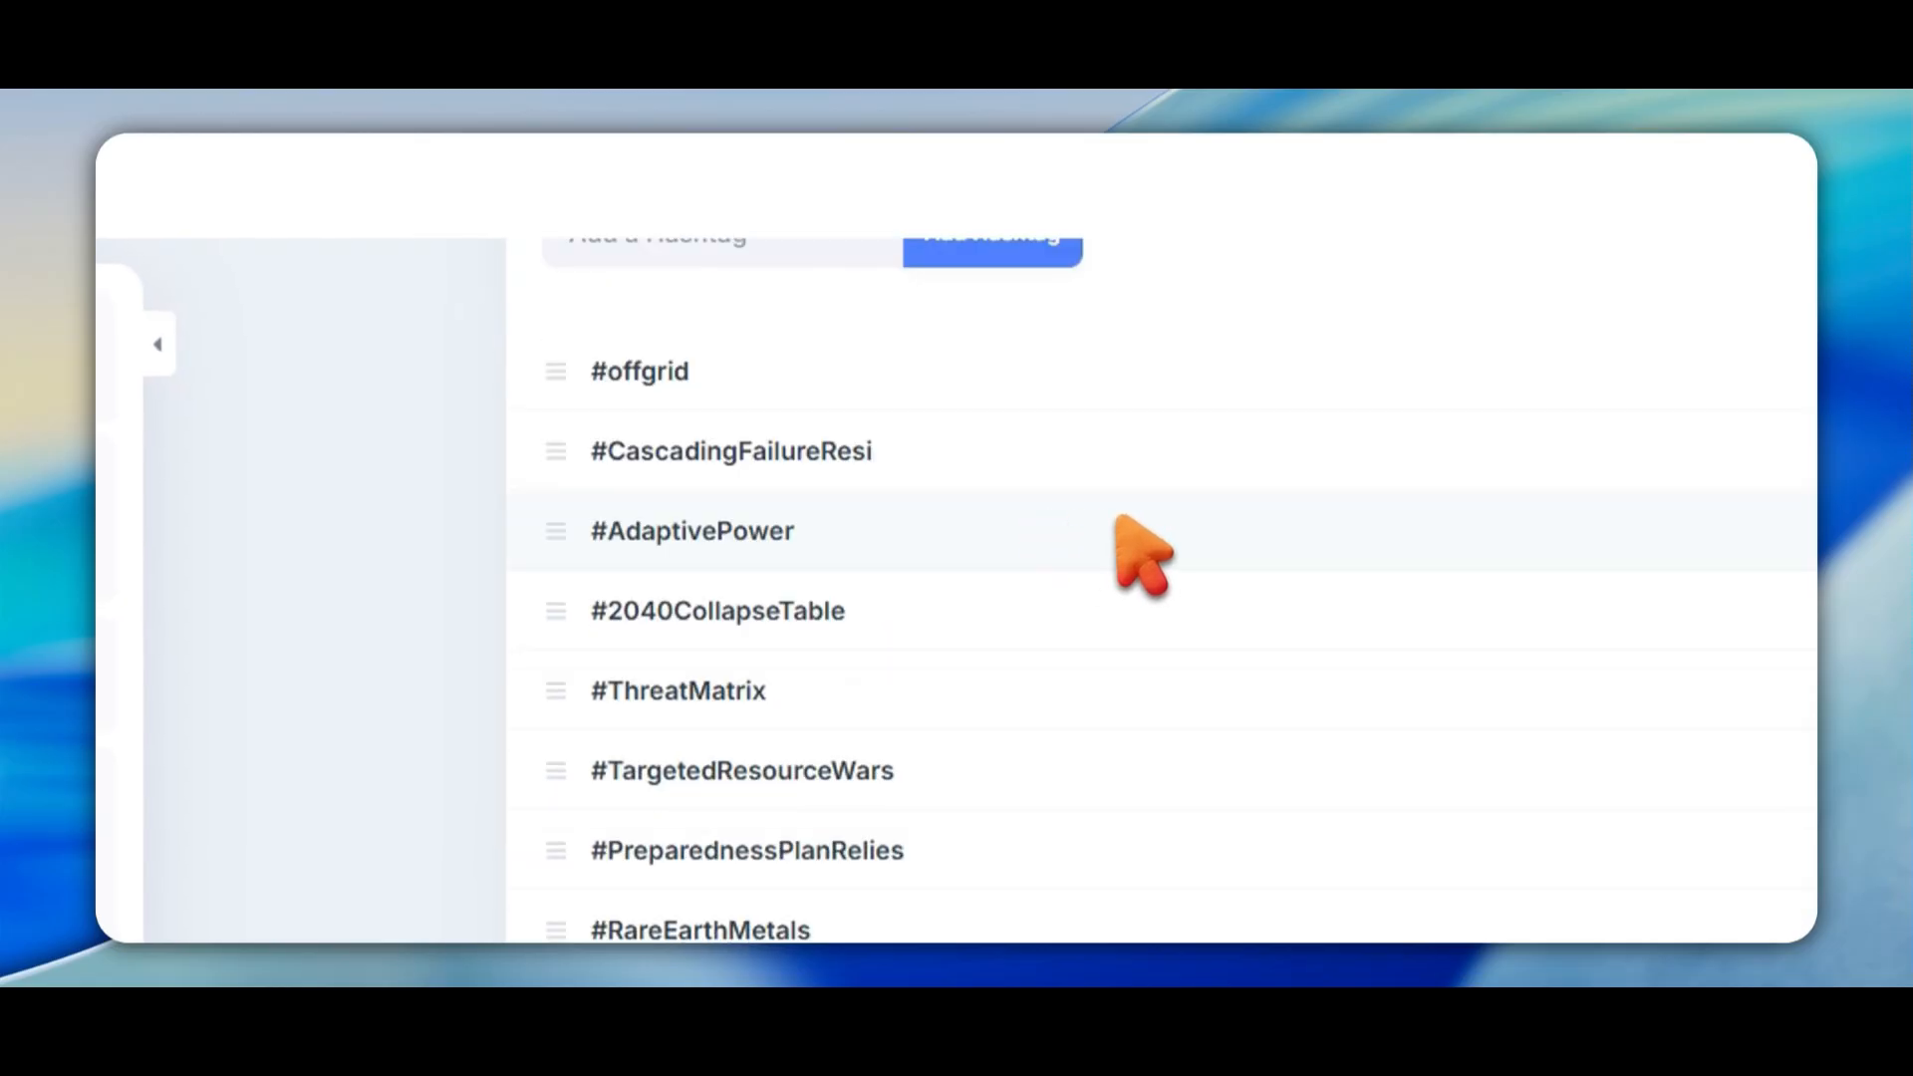
pyautogui.scroll(4, 1132, 547)
pyautogui.click(798, 631)
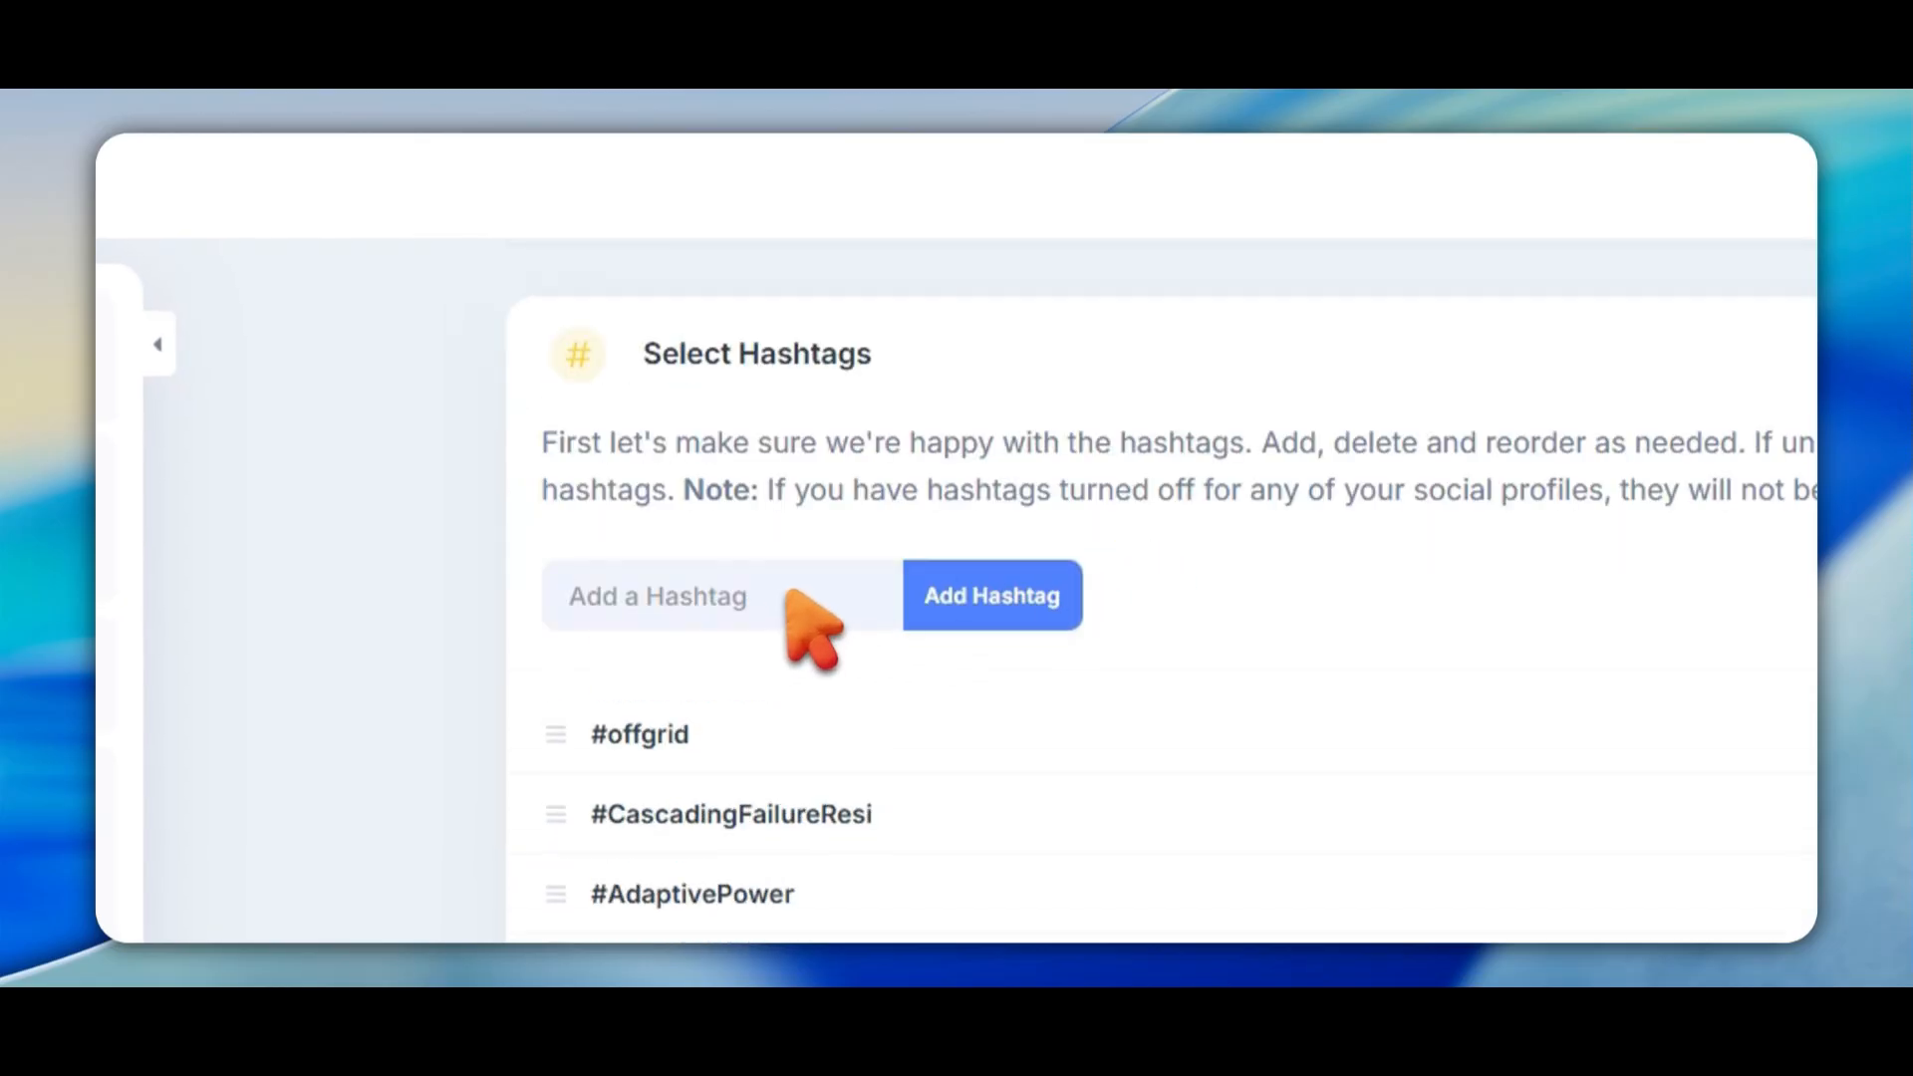
pyautogui.write('#')
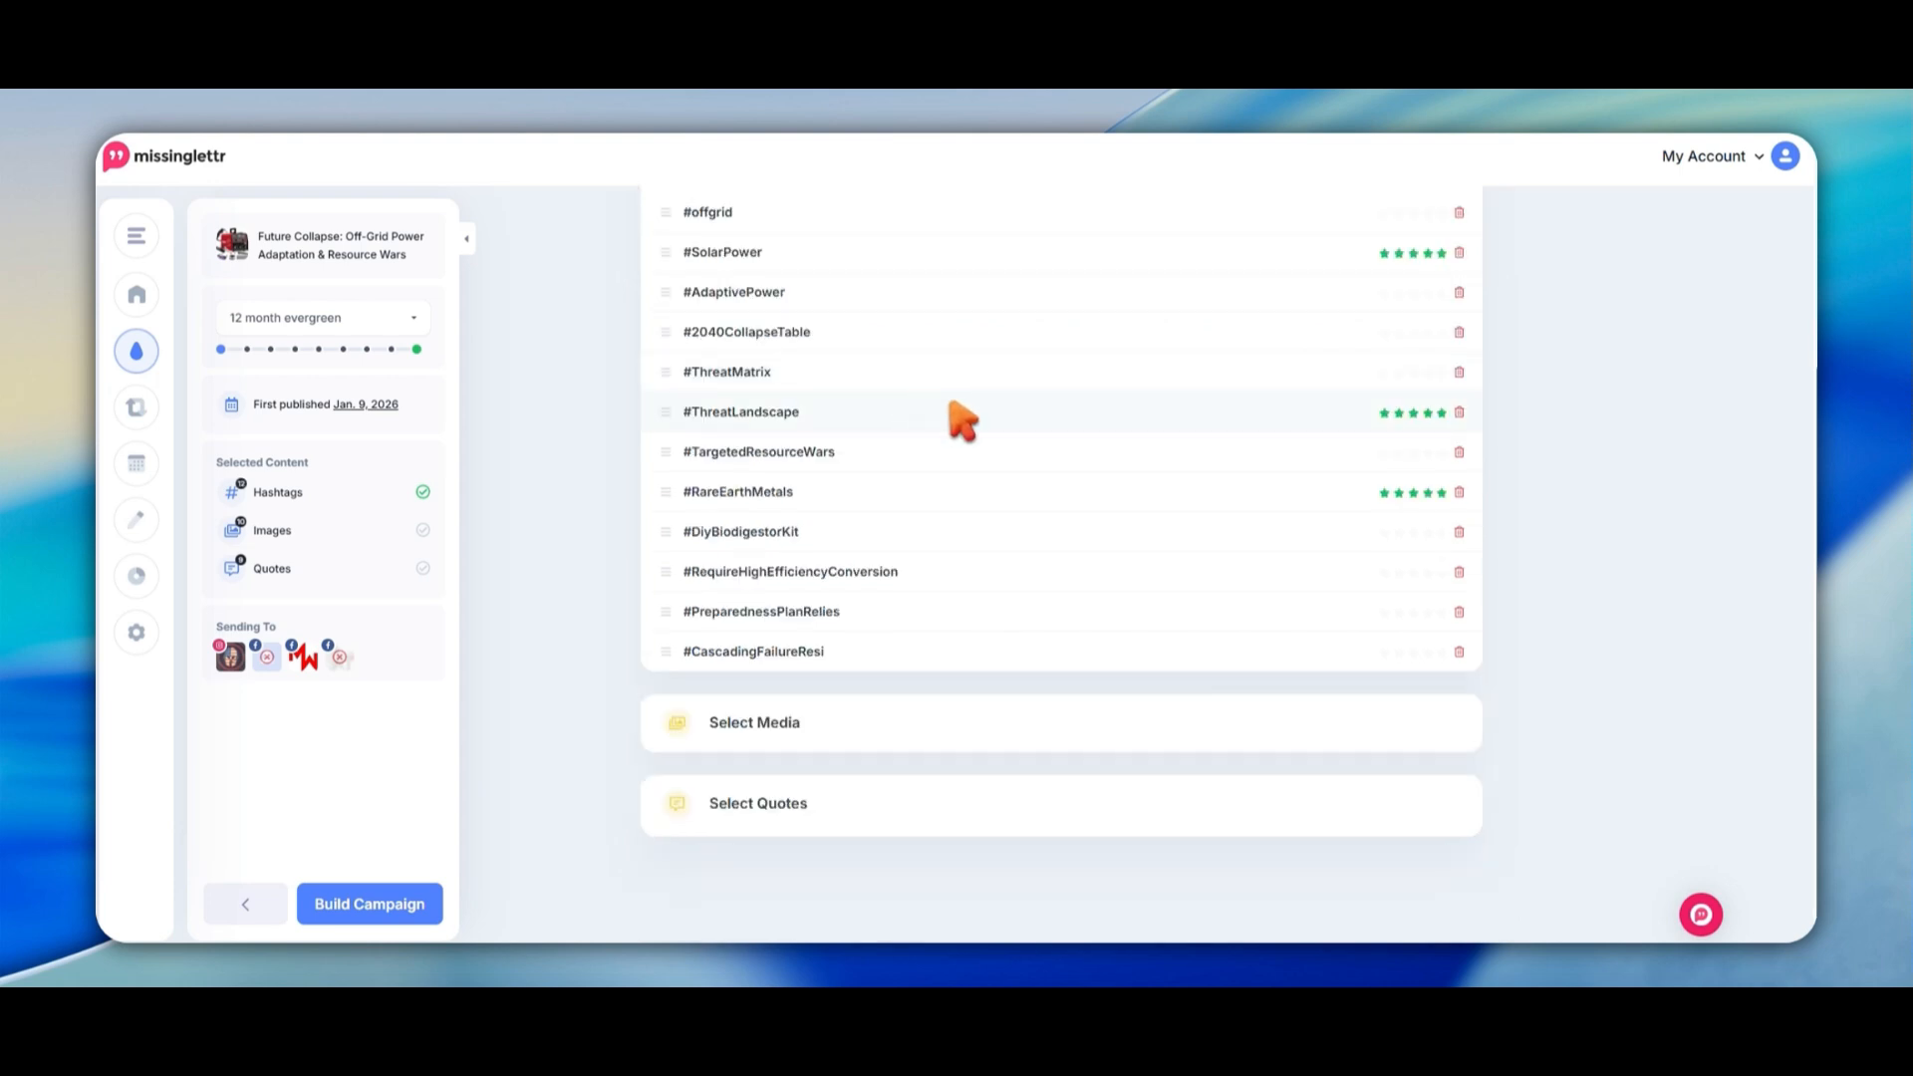
# Delete the hashtags #RequireHighEfficiencyConversion and #CascadingFailureResi from the campaign
pyautogui.scroll(2, 946, 468)
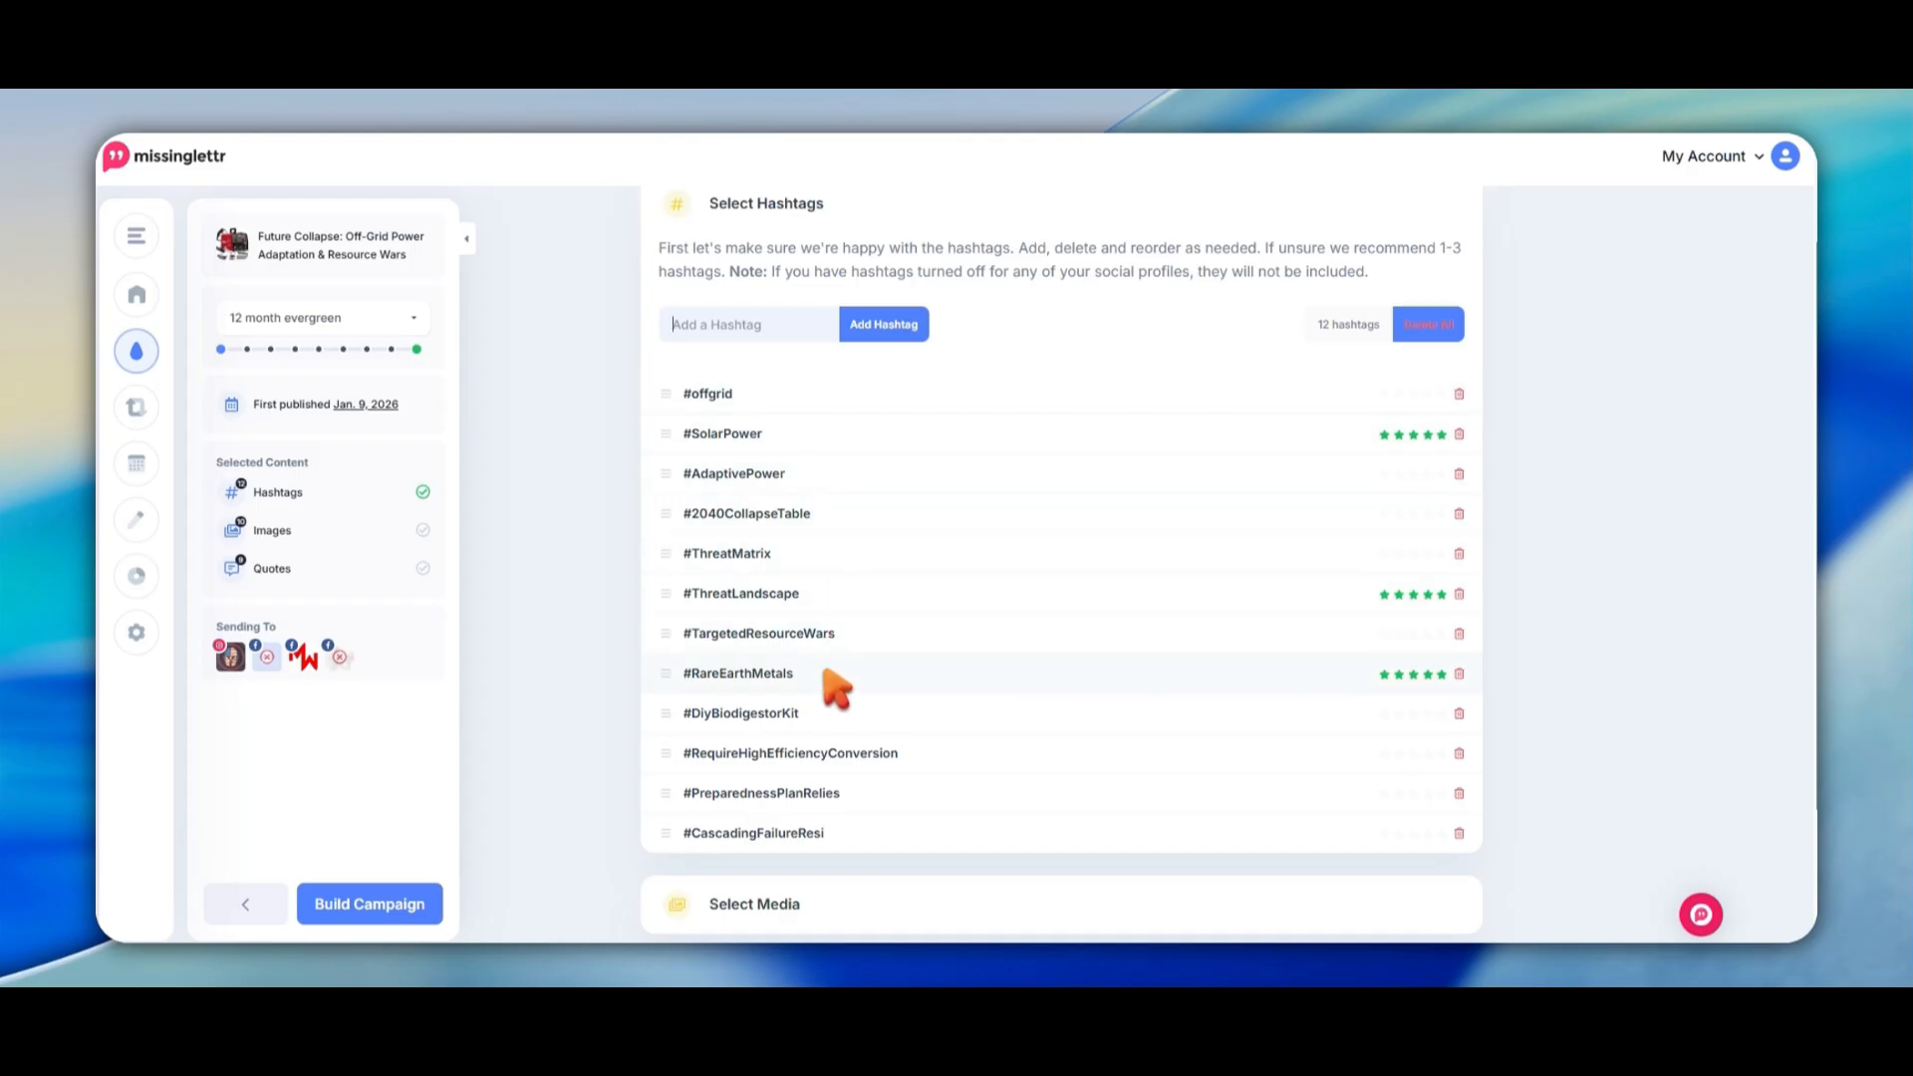
pyautogui.scroll(-1, 903, 707)
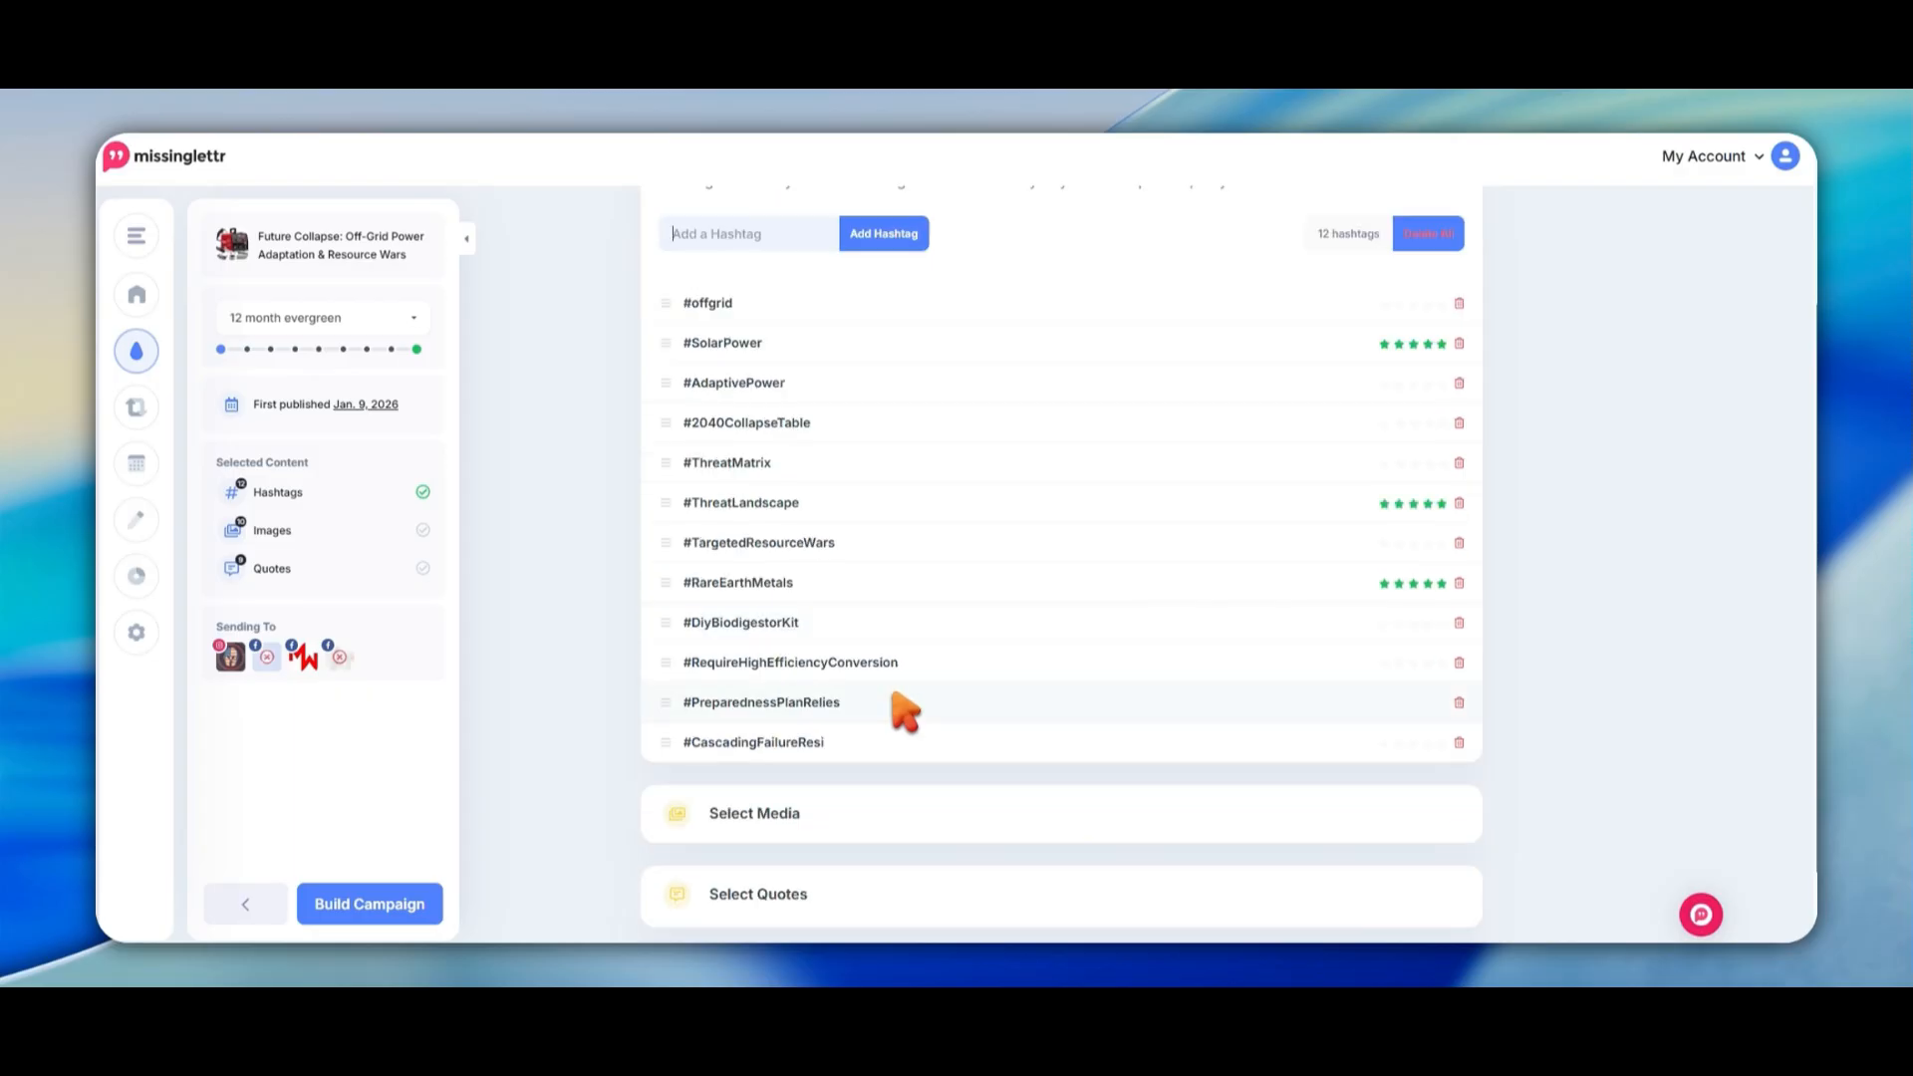
pyautogui.click(1459, 663)
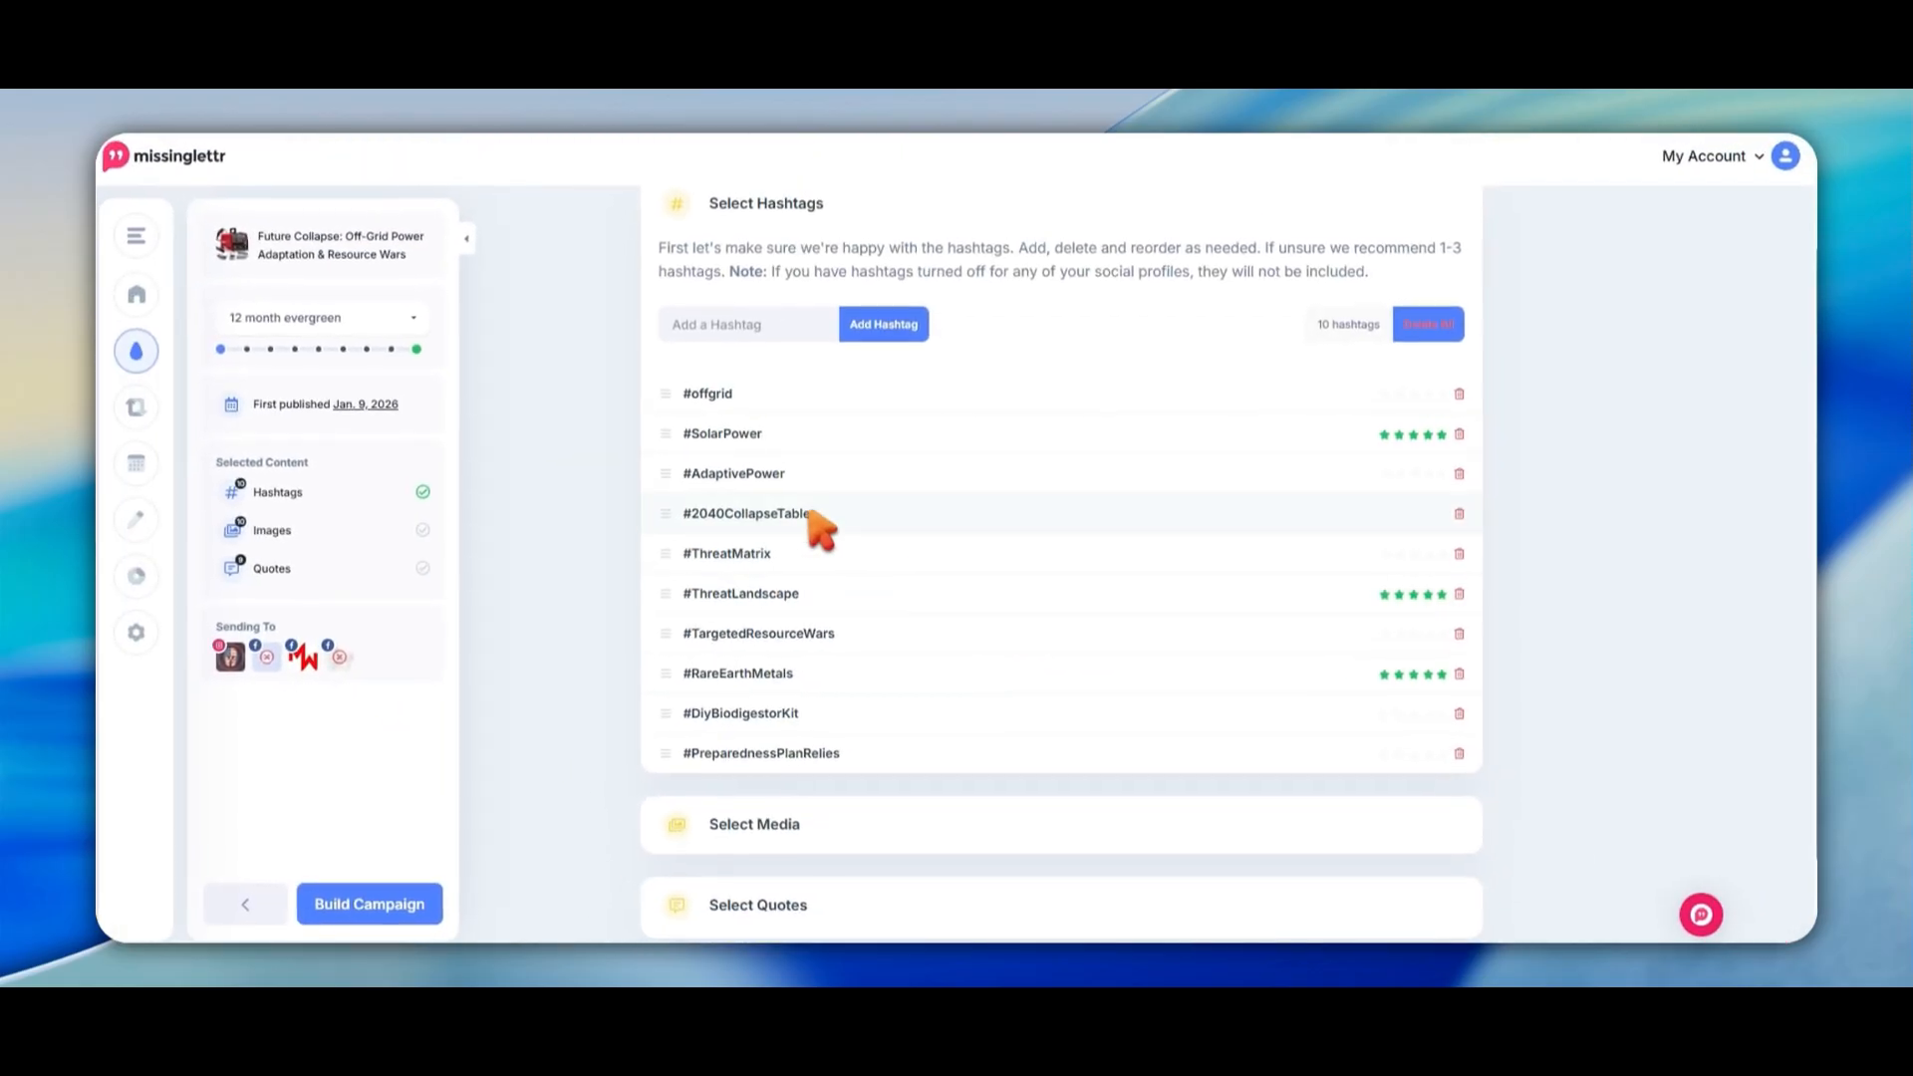
# Delete the red welder, black tank, solar panel and two-way radio product images from the campaign's media
pyautogui.scroll(-1, 1270, 371)
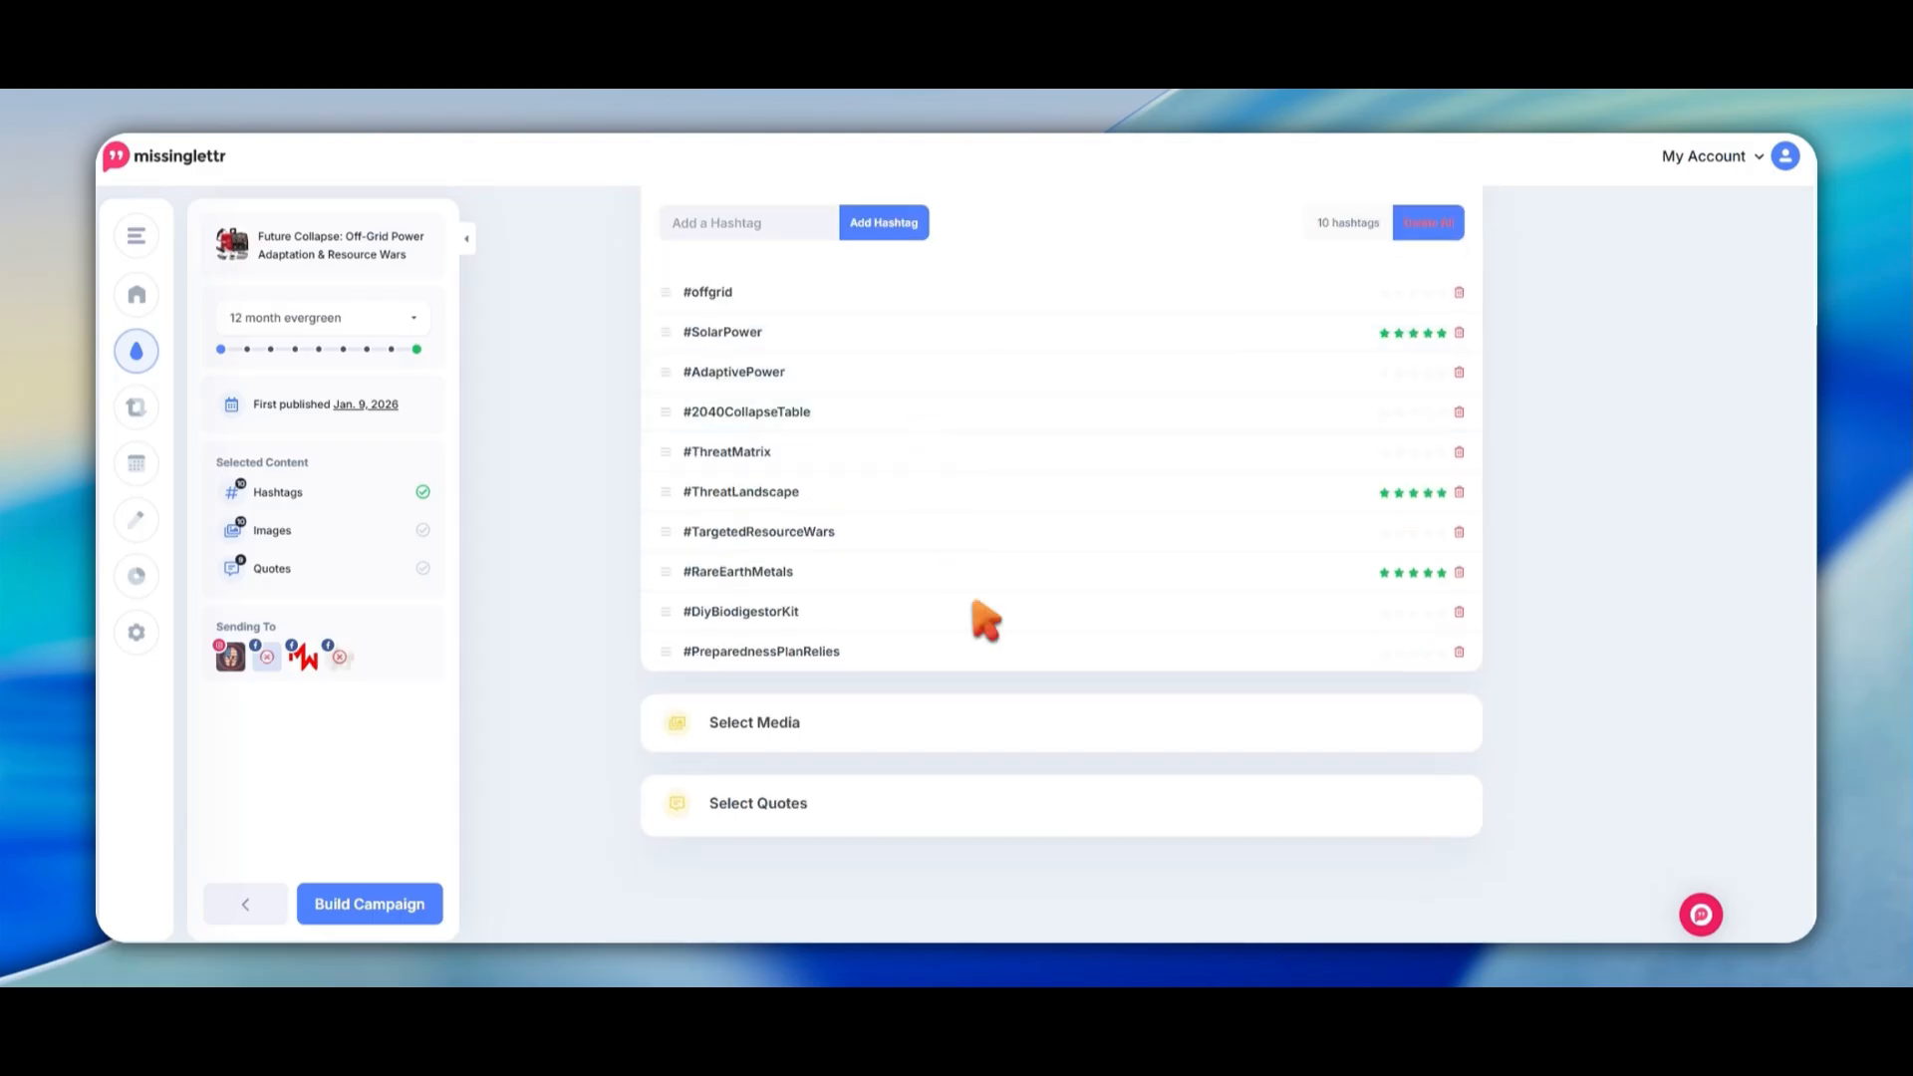
pyautogui.click(830, 737)
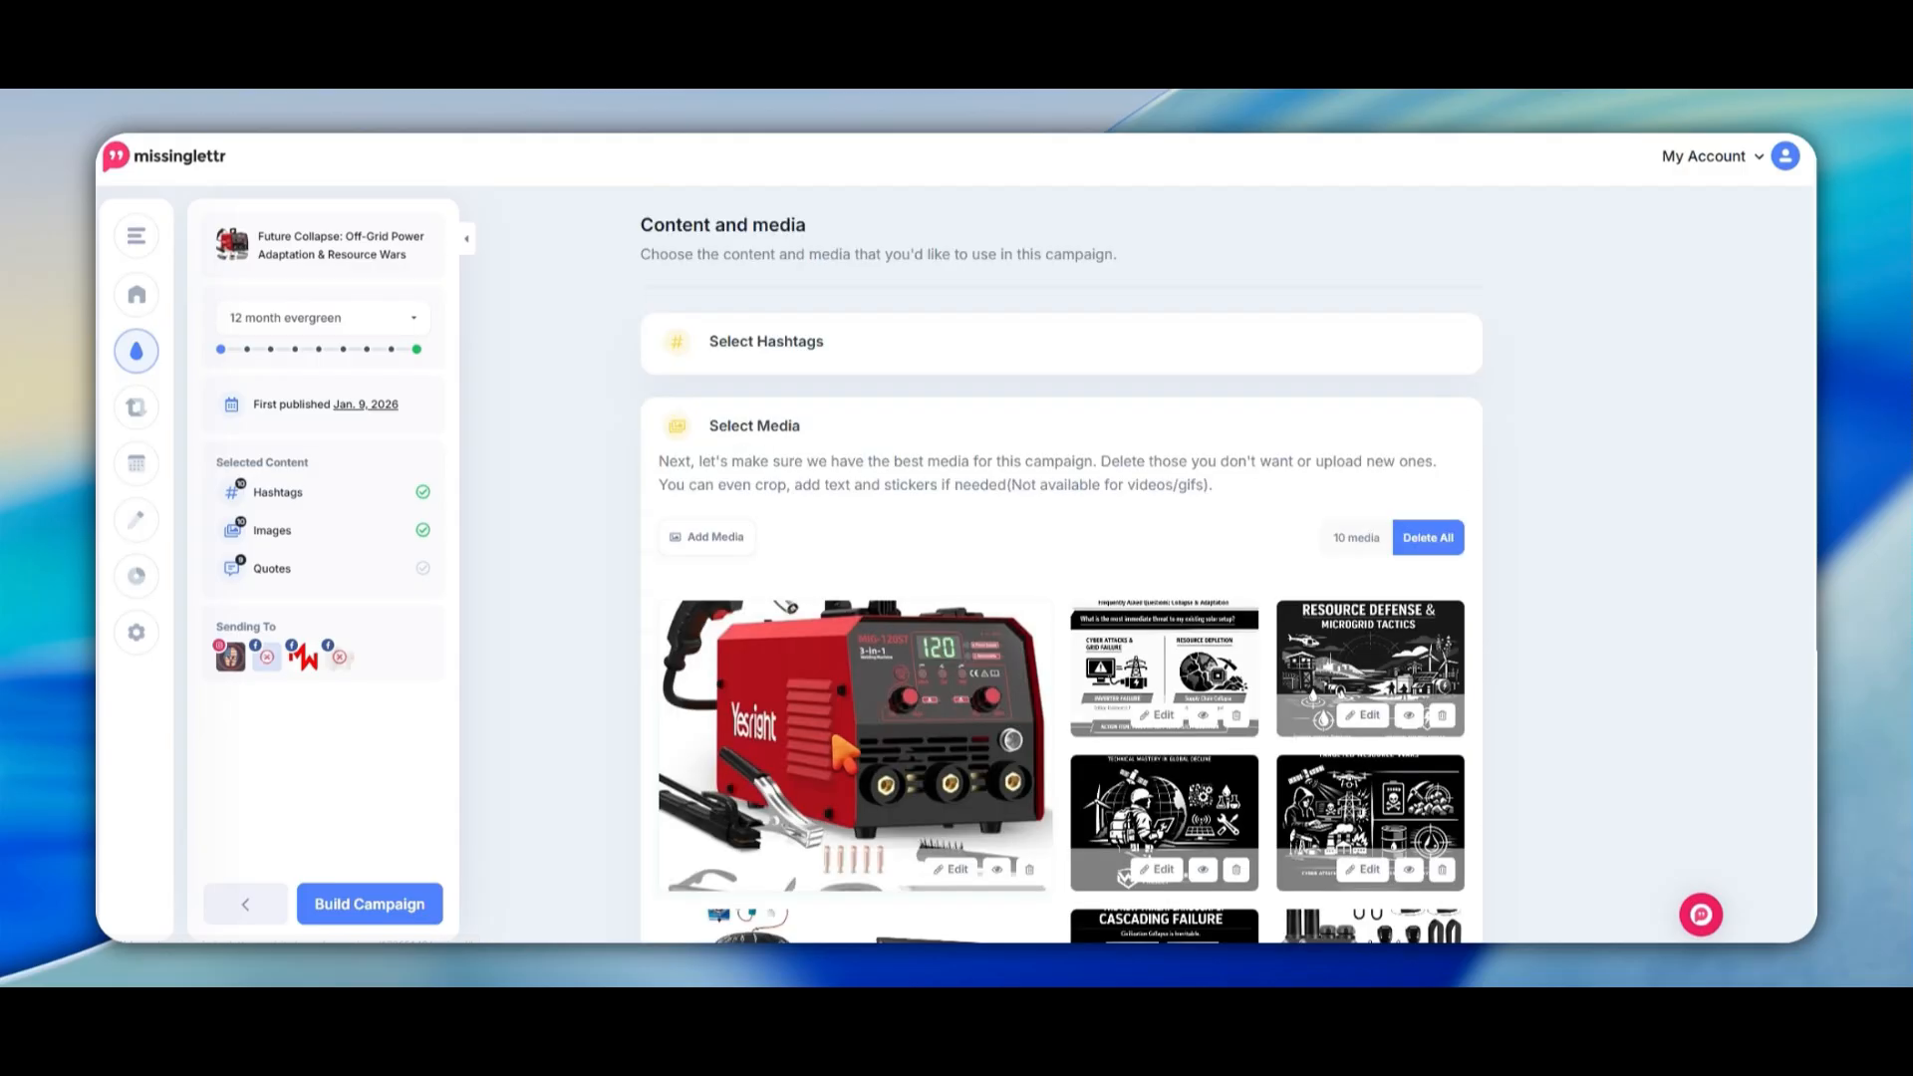
pyautogui.scroll(-3, 1106, 548)
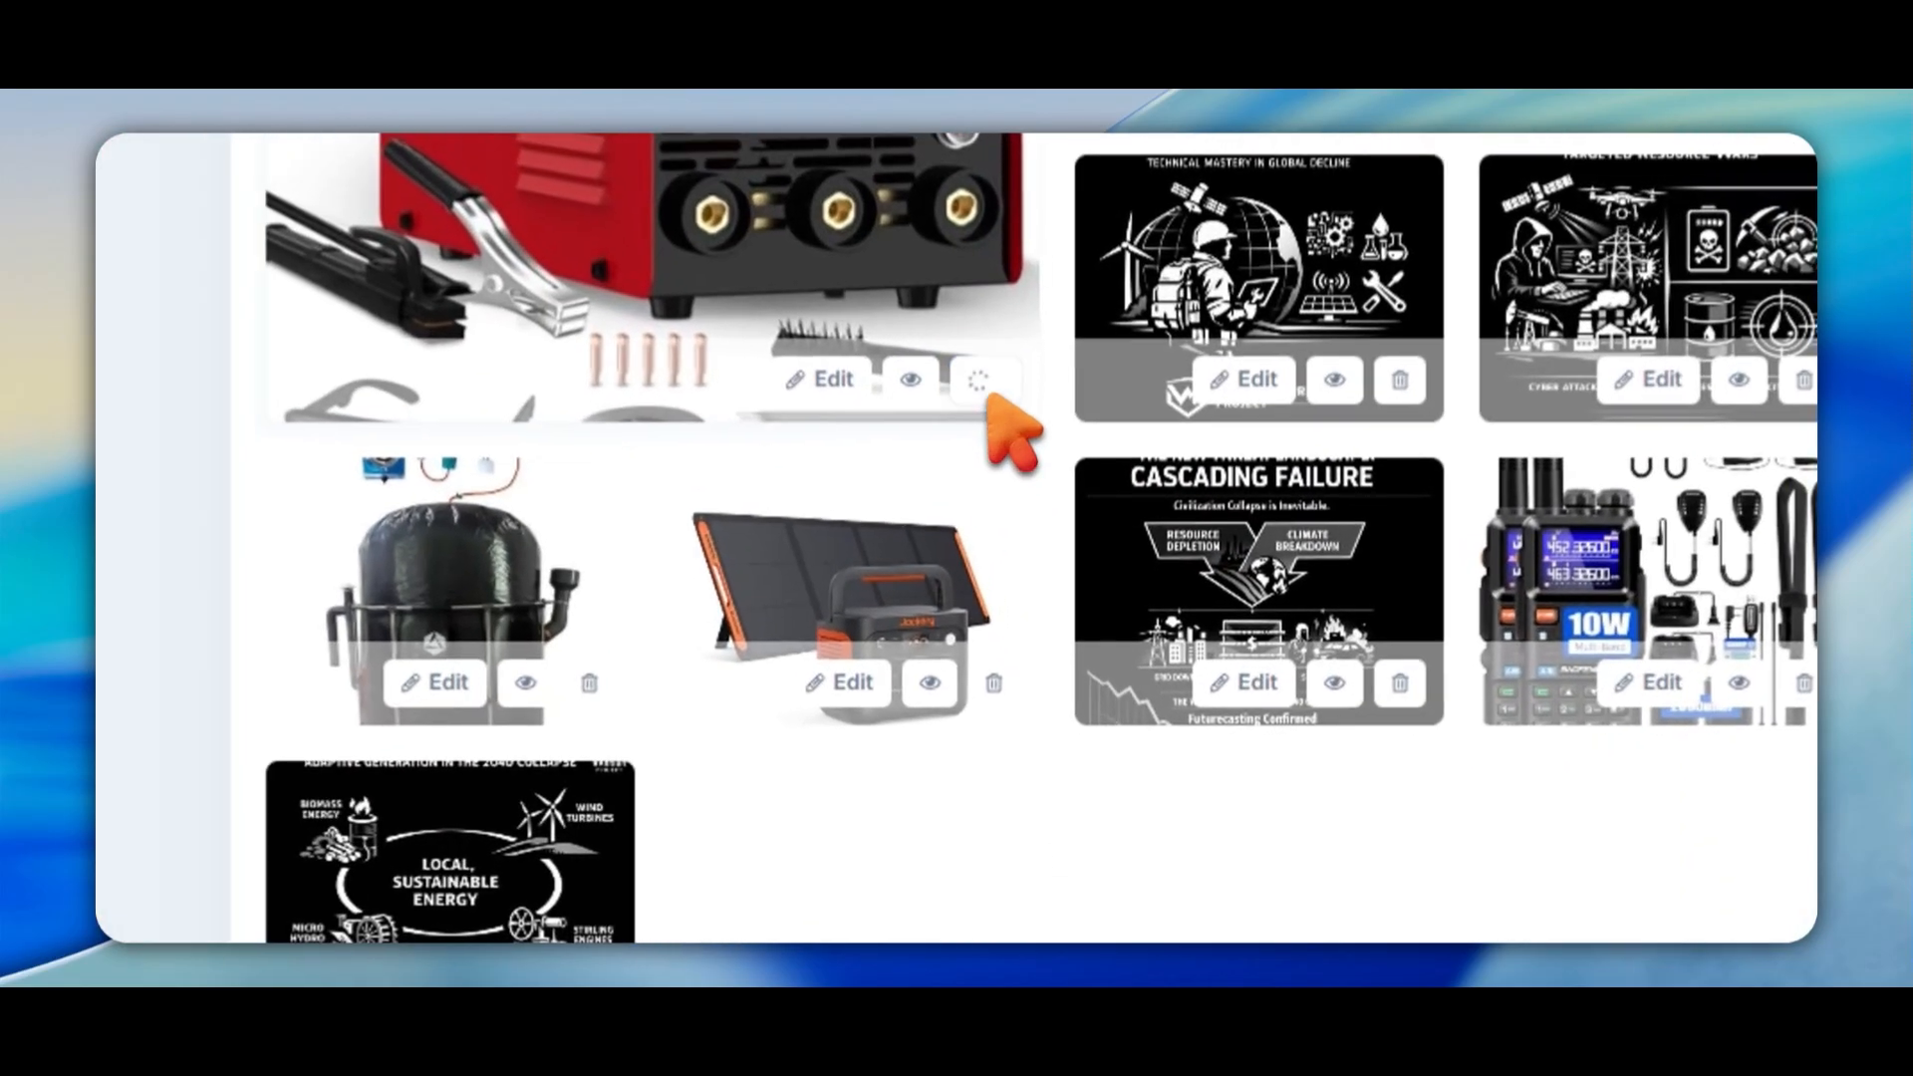
pyautogui.click(1026, 596)
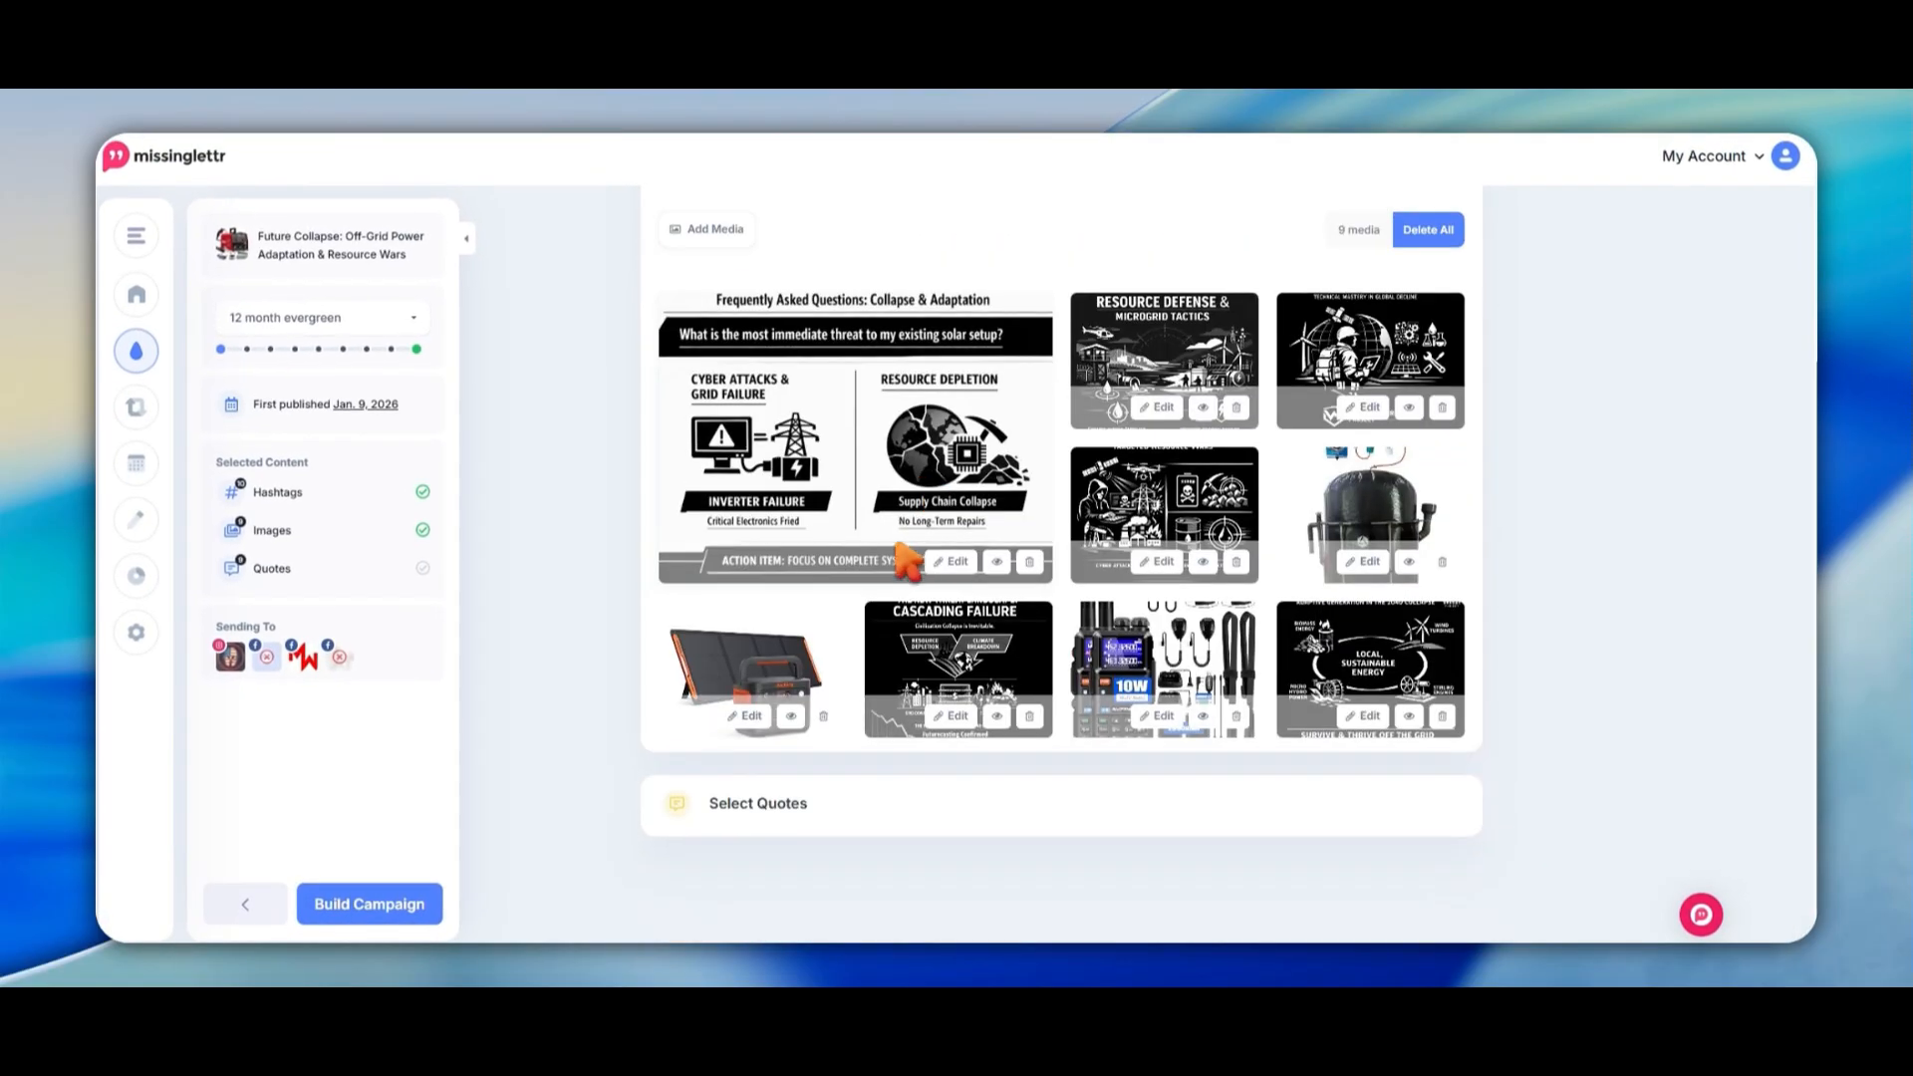
pyautogui.click(1442, 562)
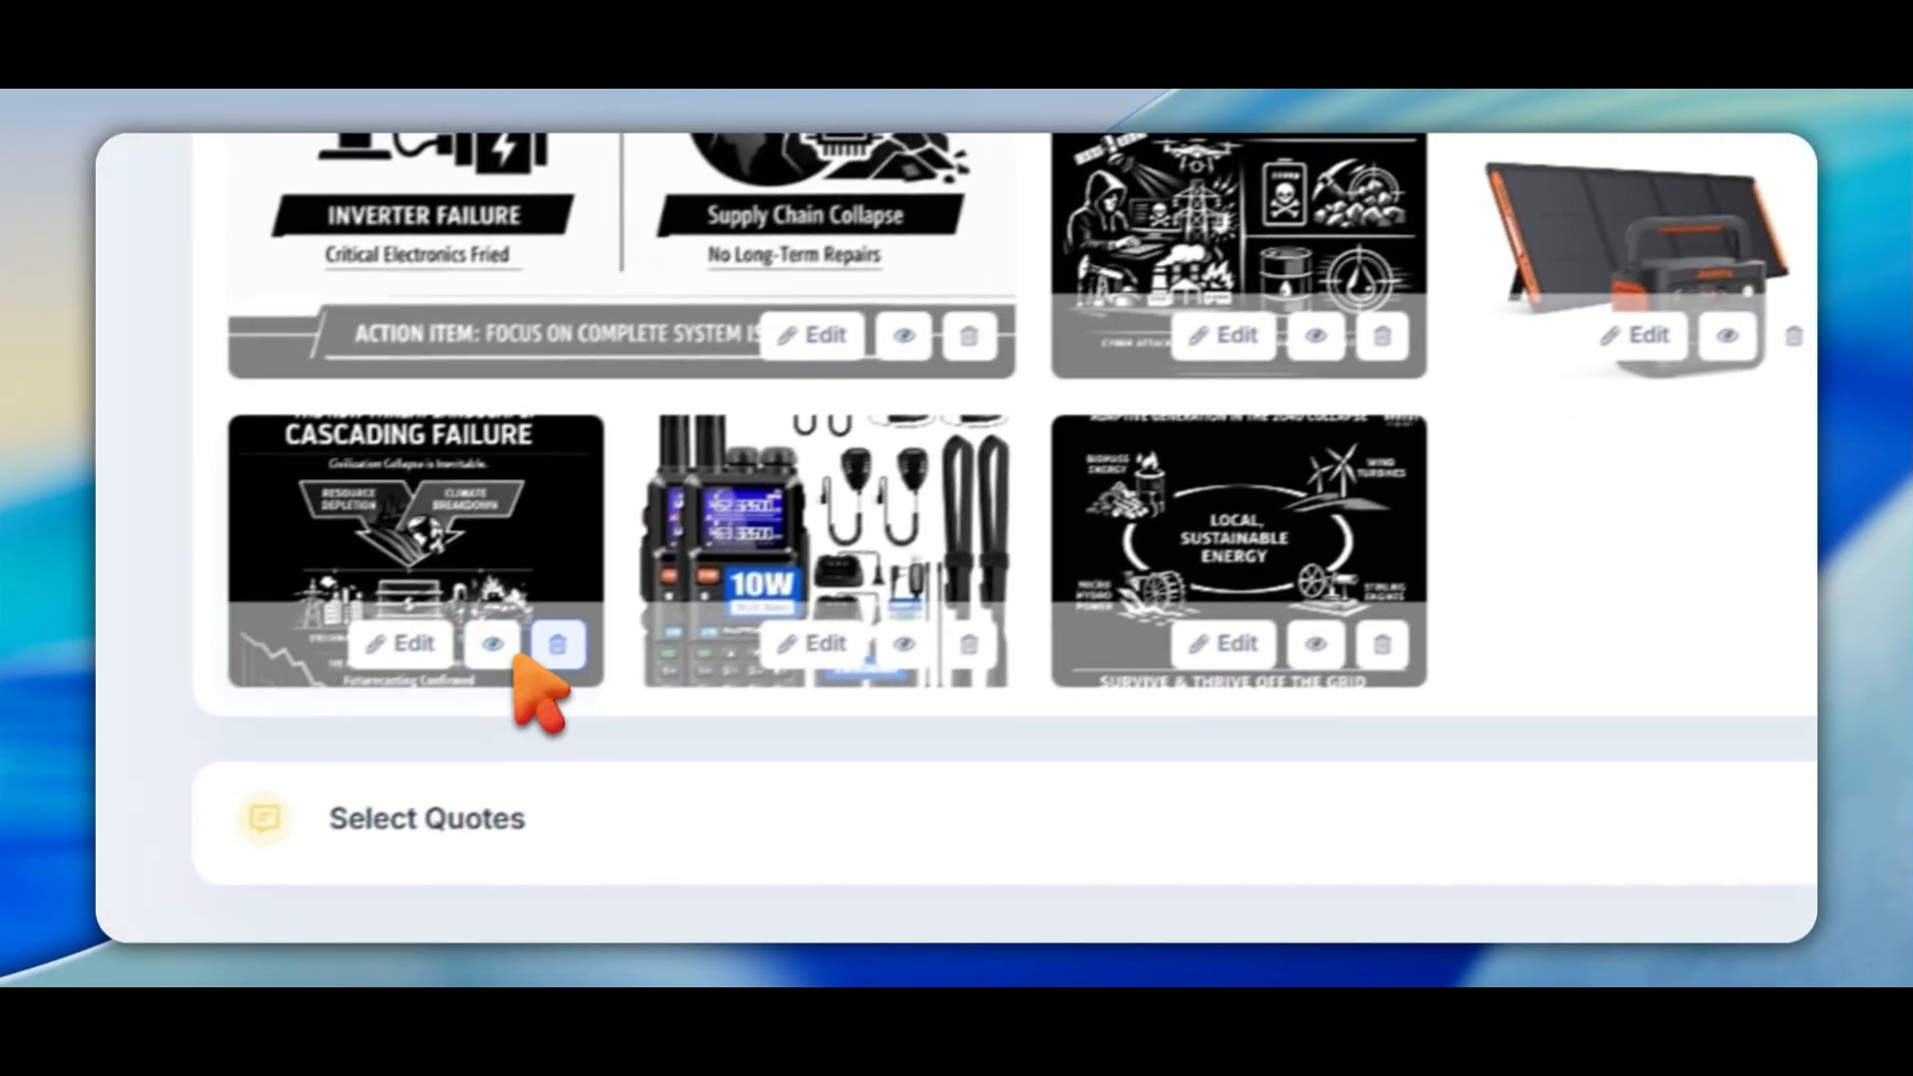
pyautogui.click(553, 645)
pyautogui.click(1785, 337)
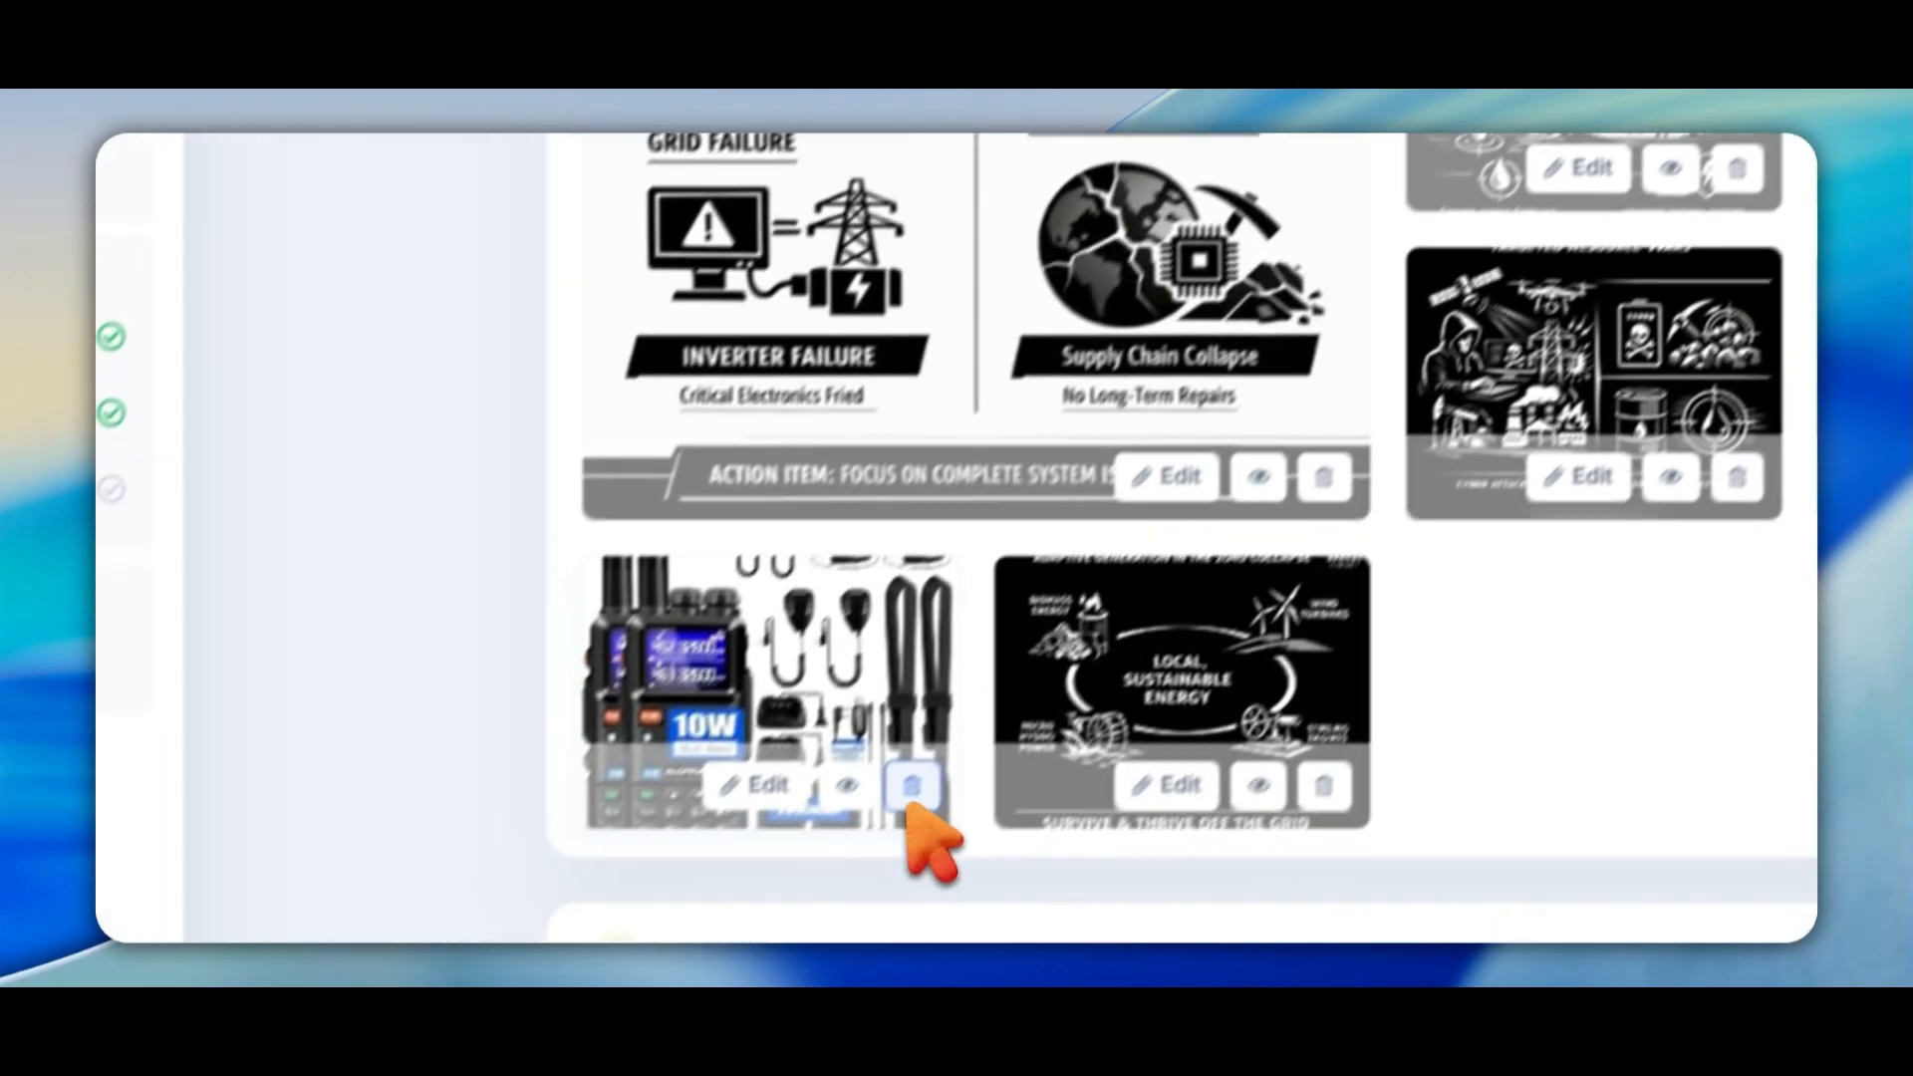
pyautogui.click(911, 789)
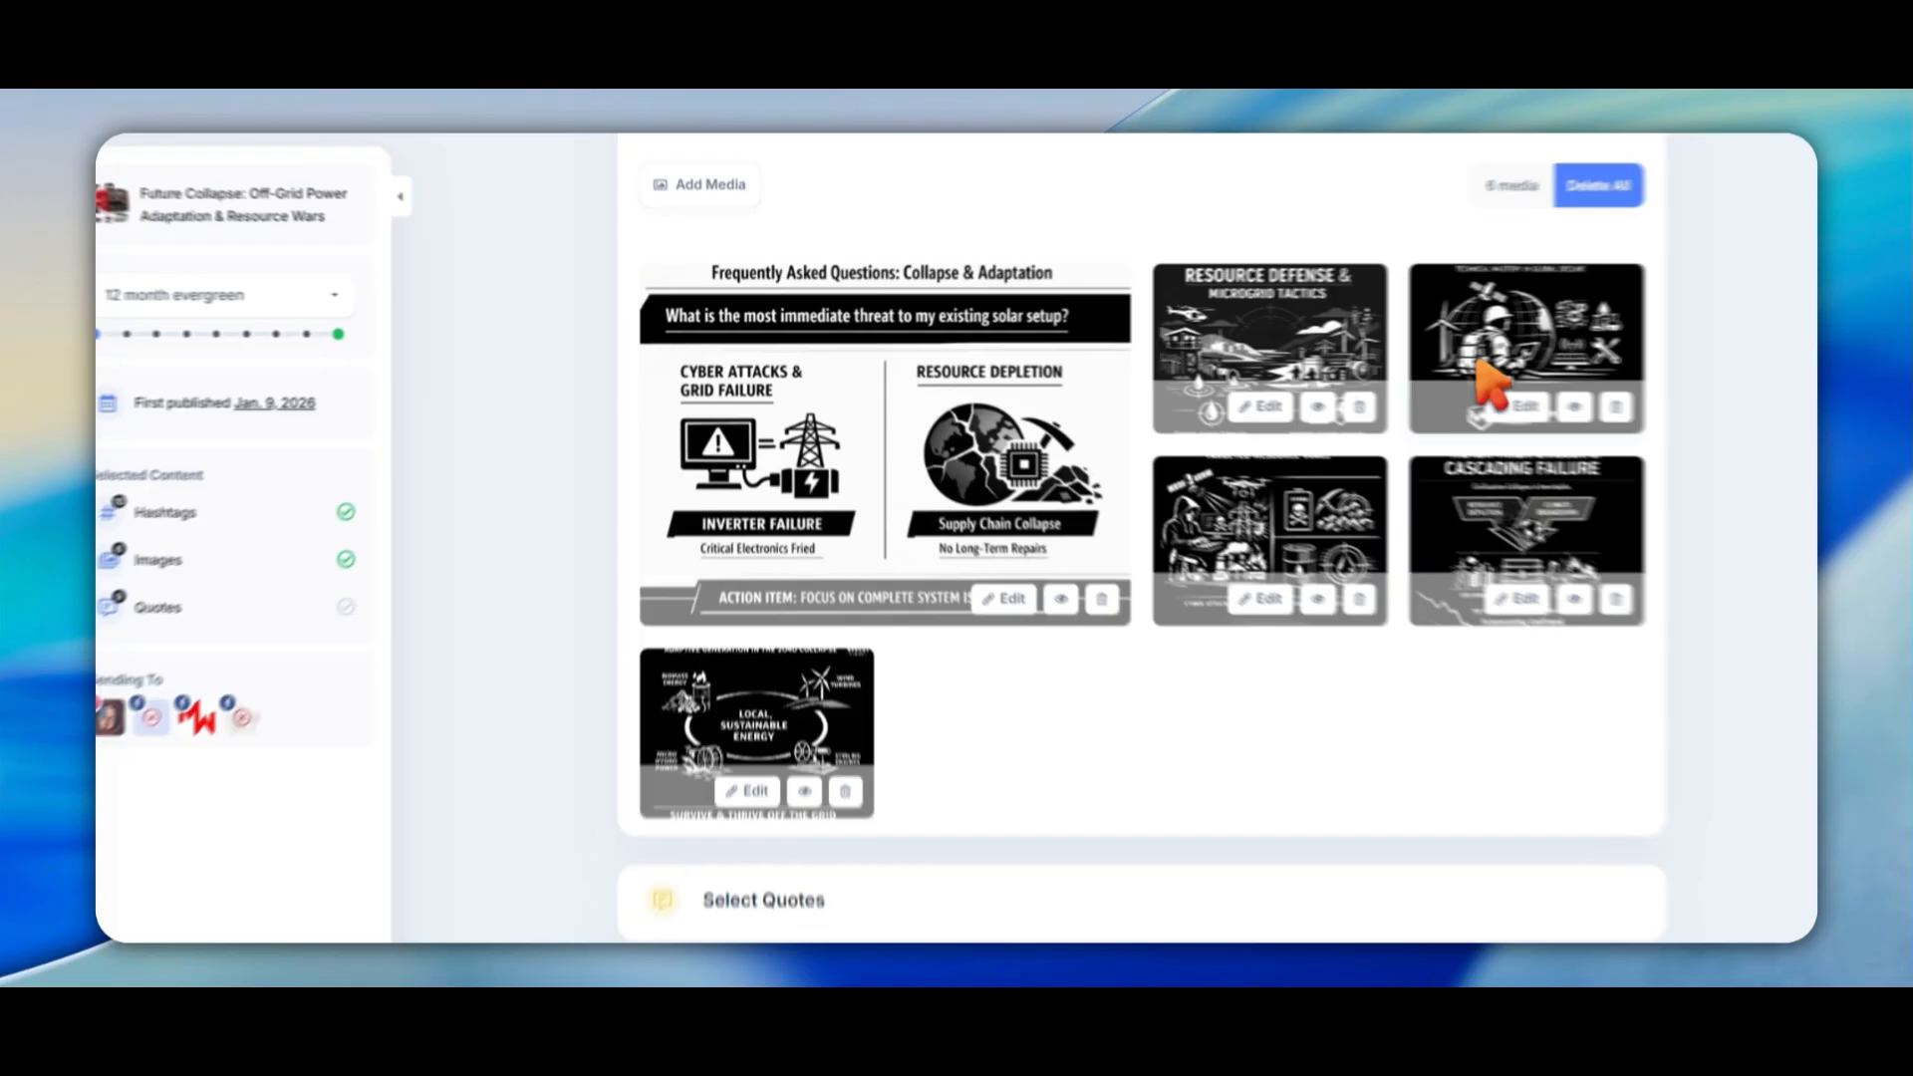
# Search Unsplash for "Doomsday" and add the photo of a smoking, ruined city to the campaign's media
pyautogui.scroll(2, 1146, 747)
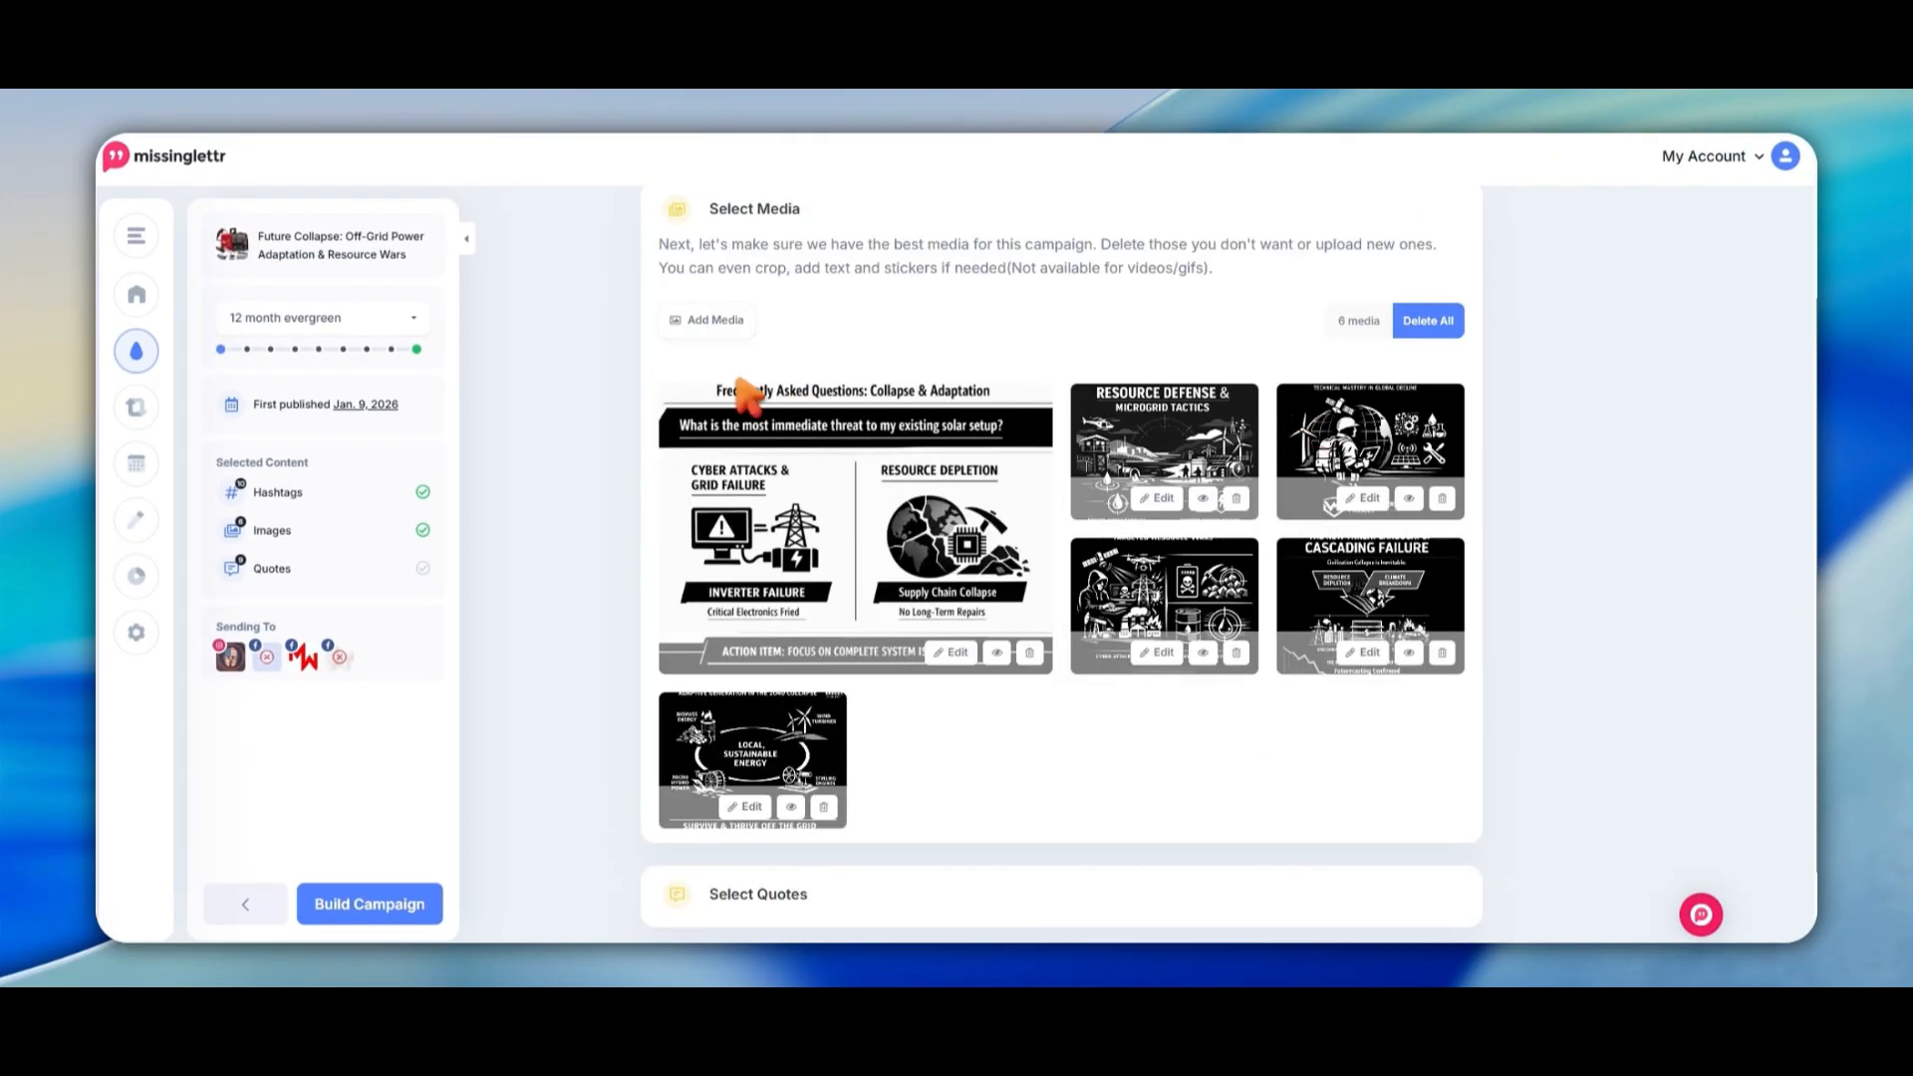
pyautogui.click(711, 328)
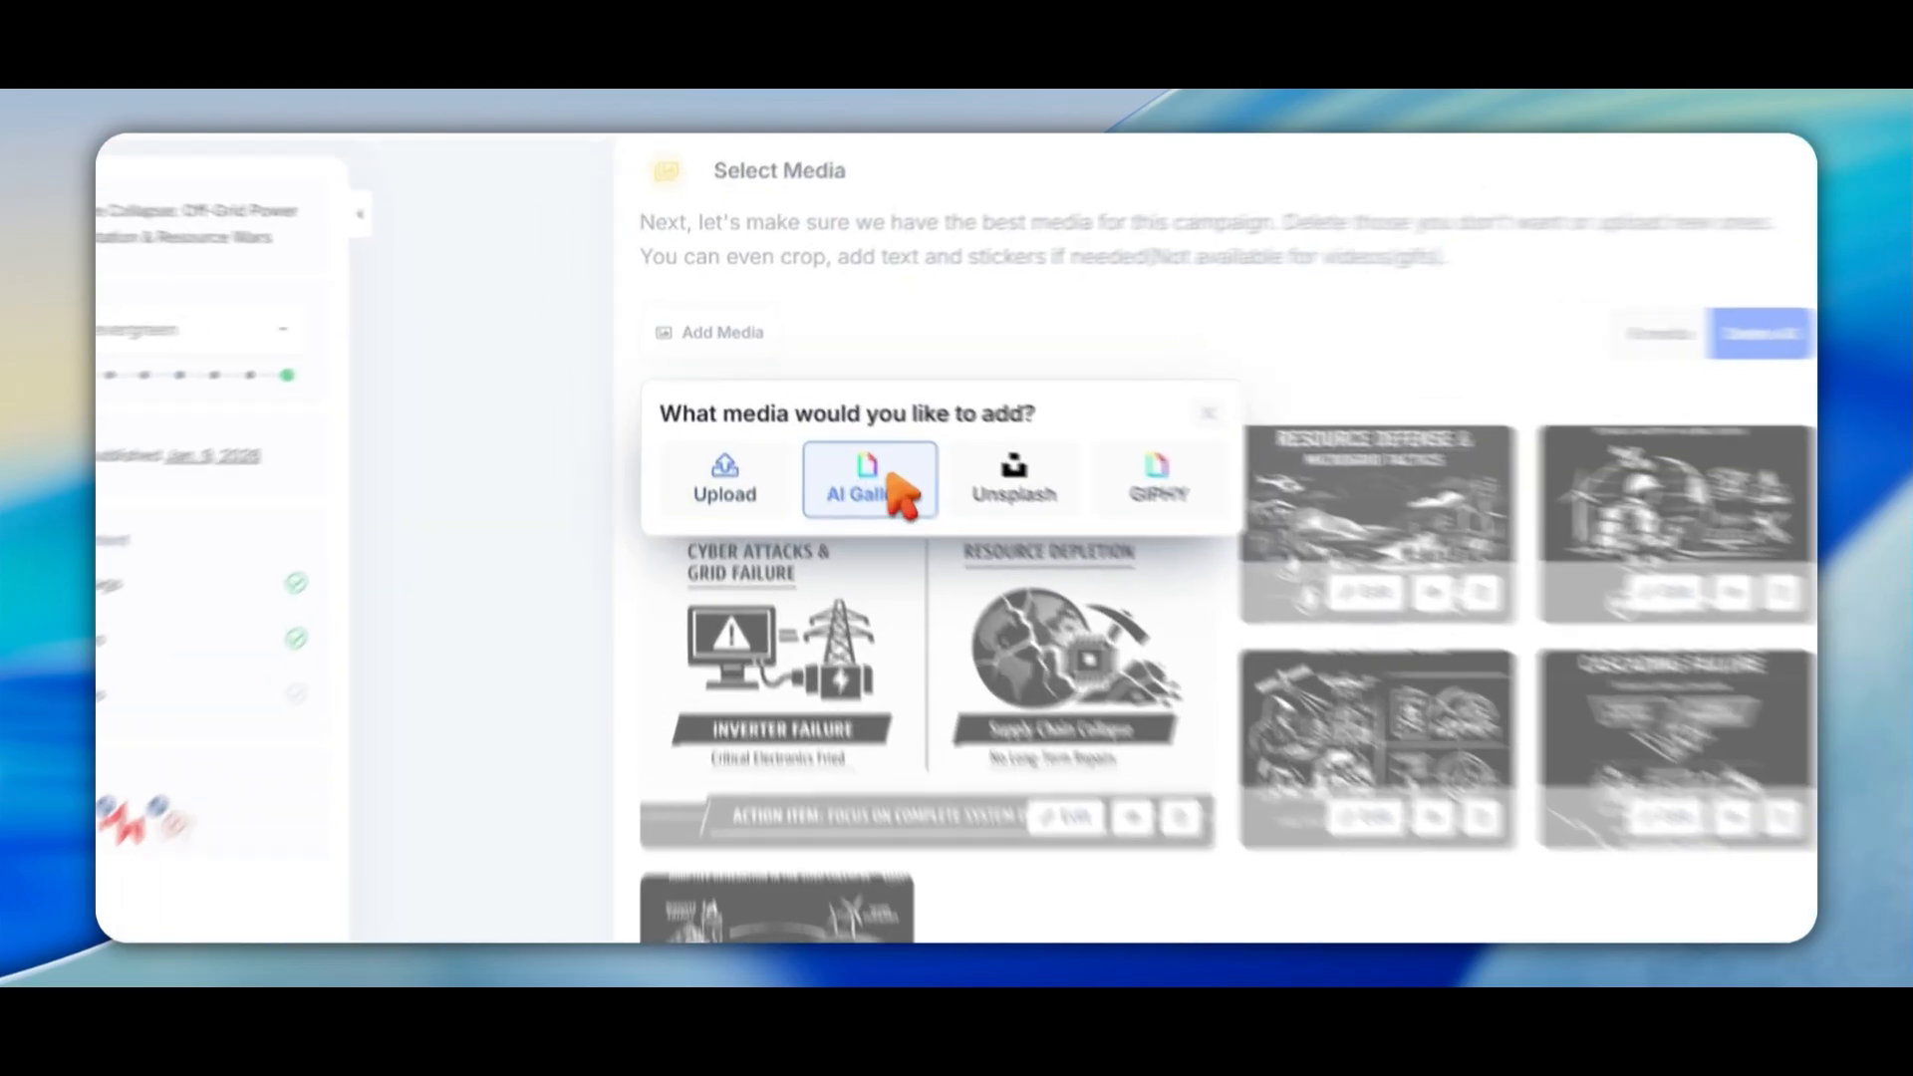
pyautogui.click(833, 413)
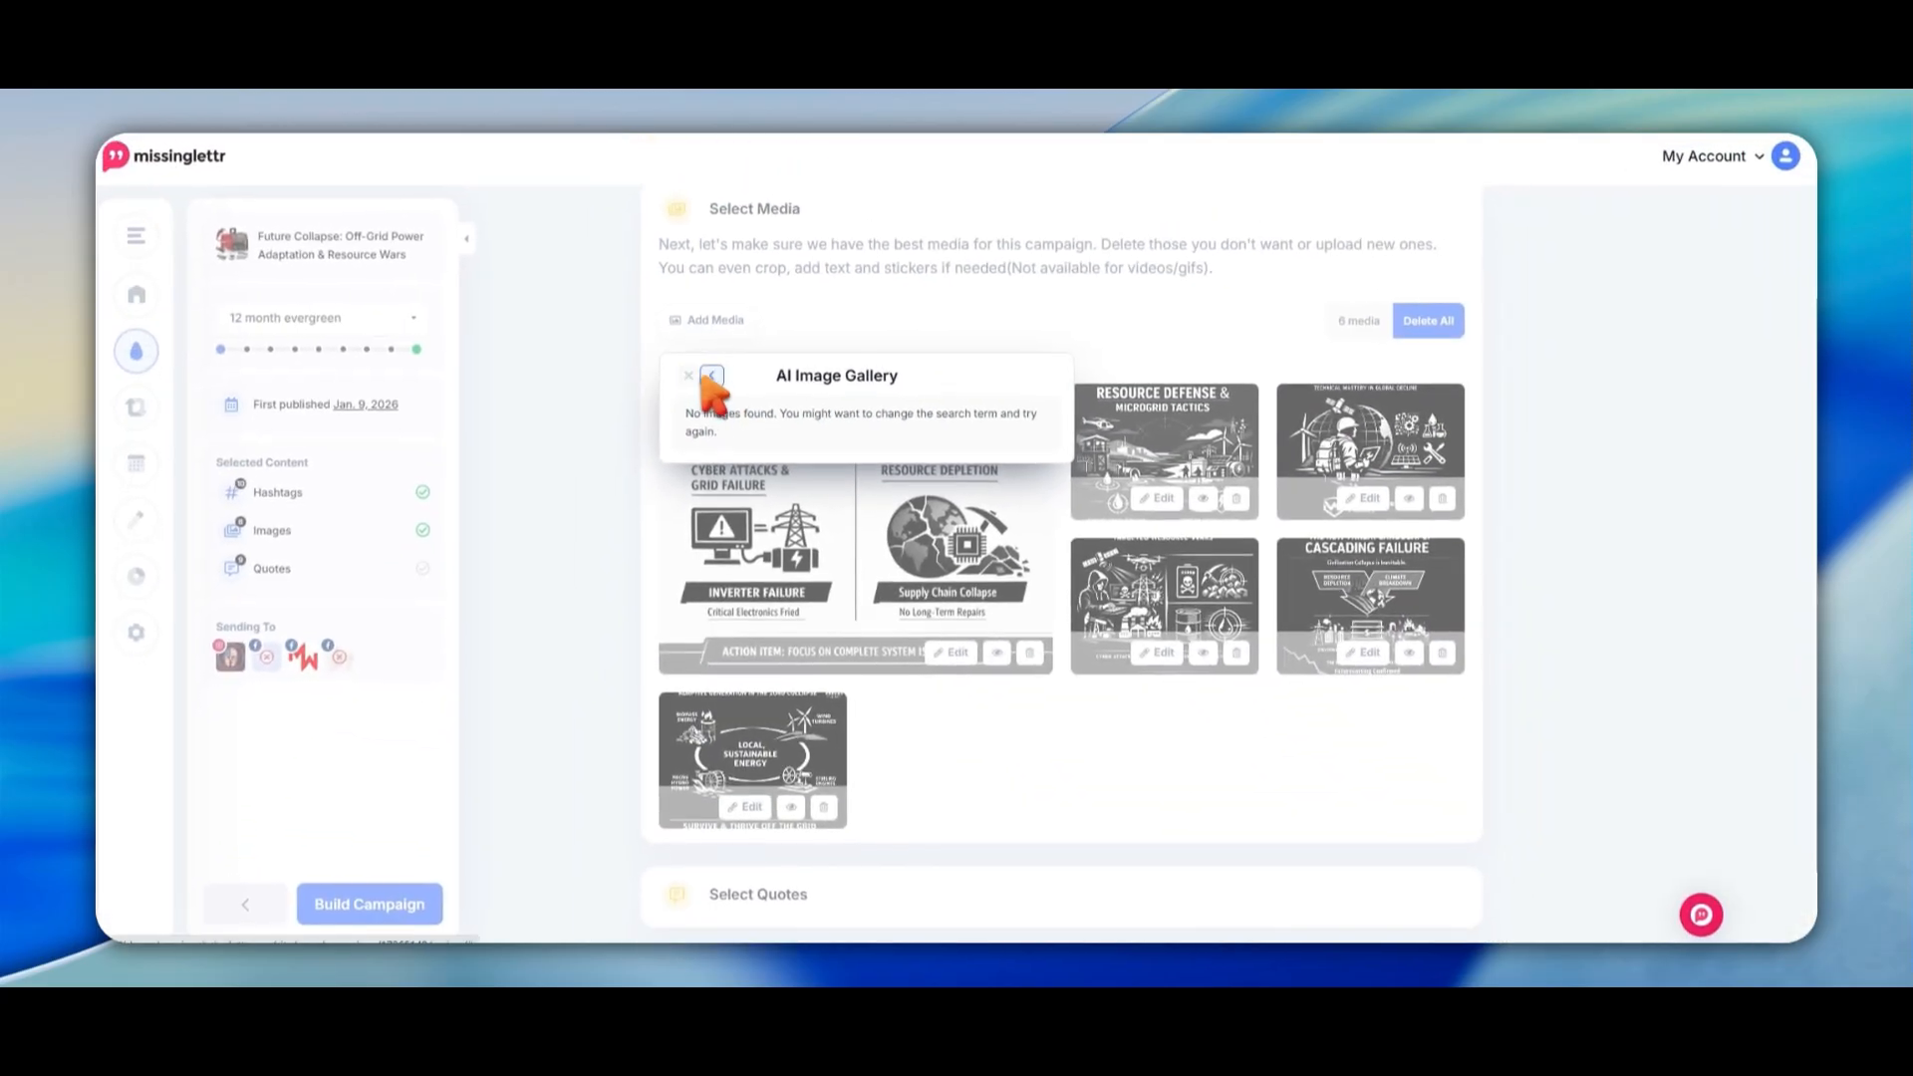
pyautogui.click(711, 375)
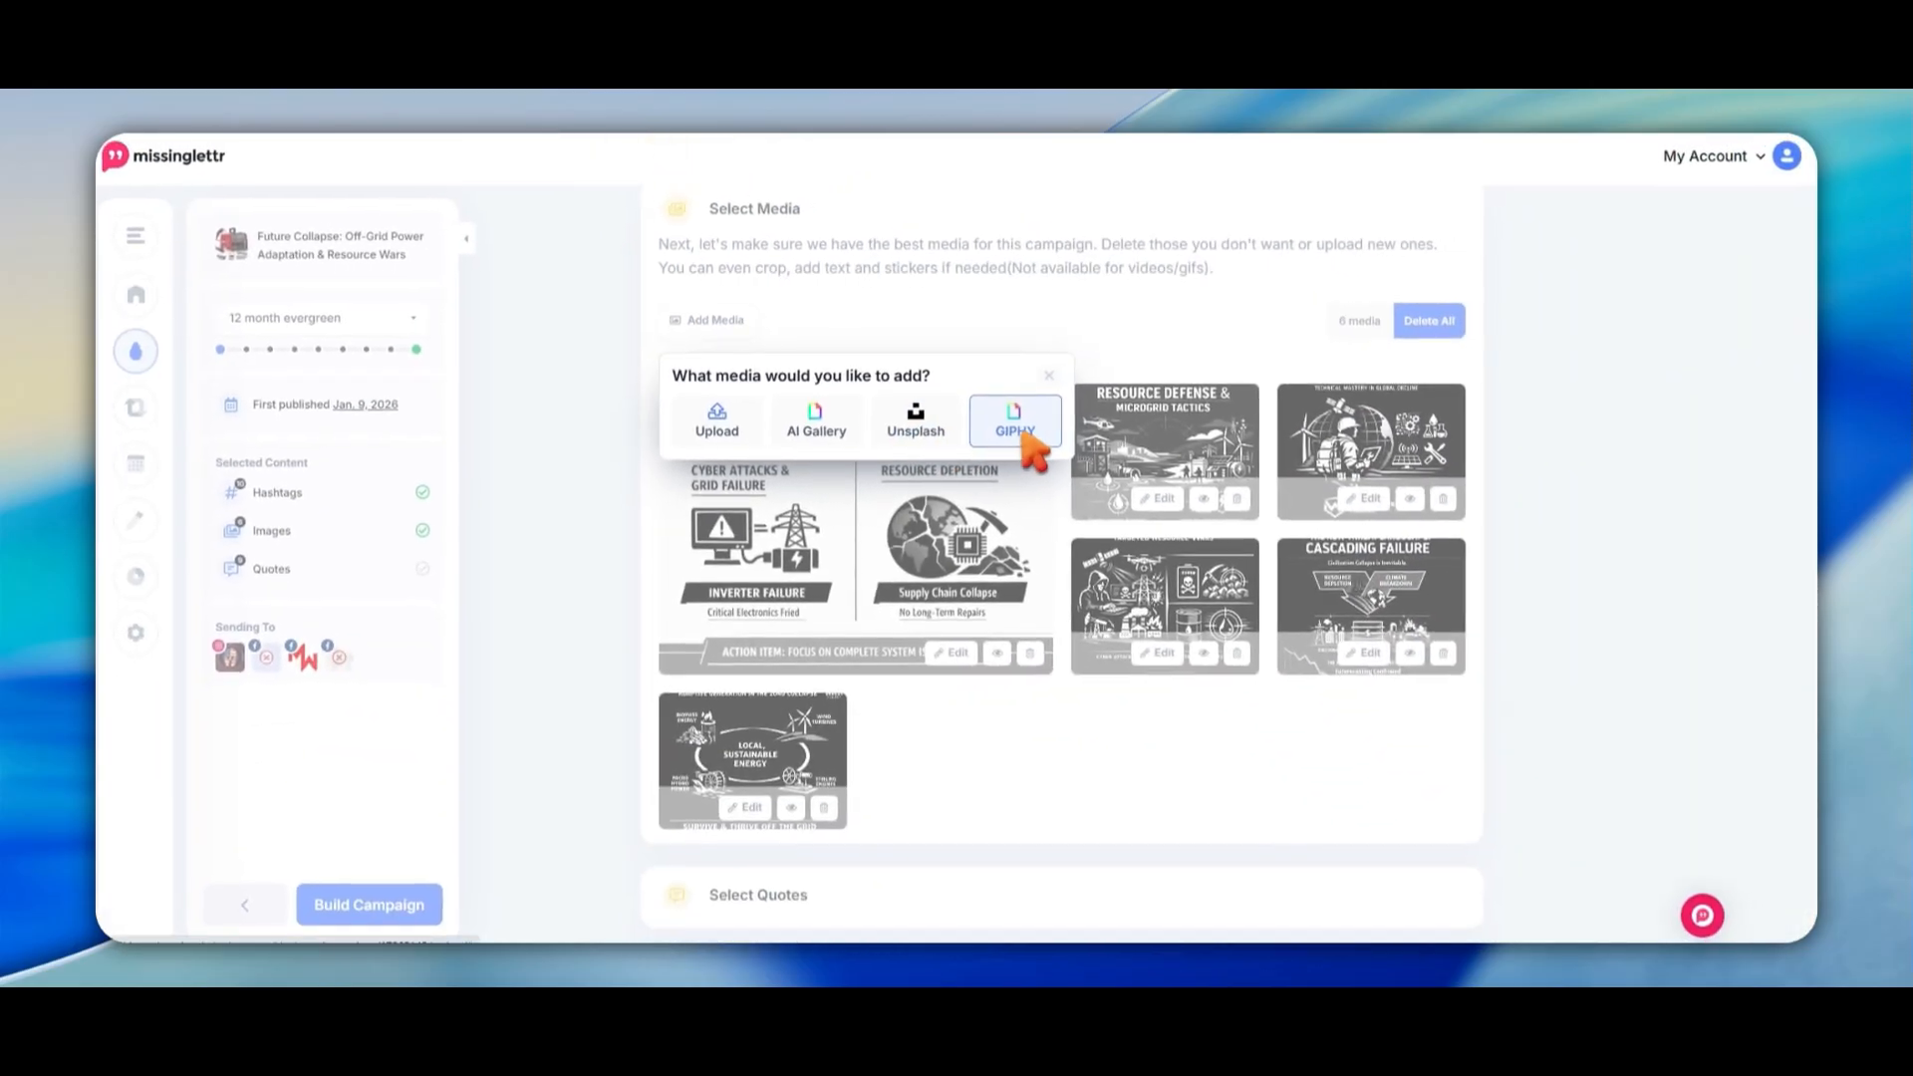
pyautogui.click(922, 428)
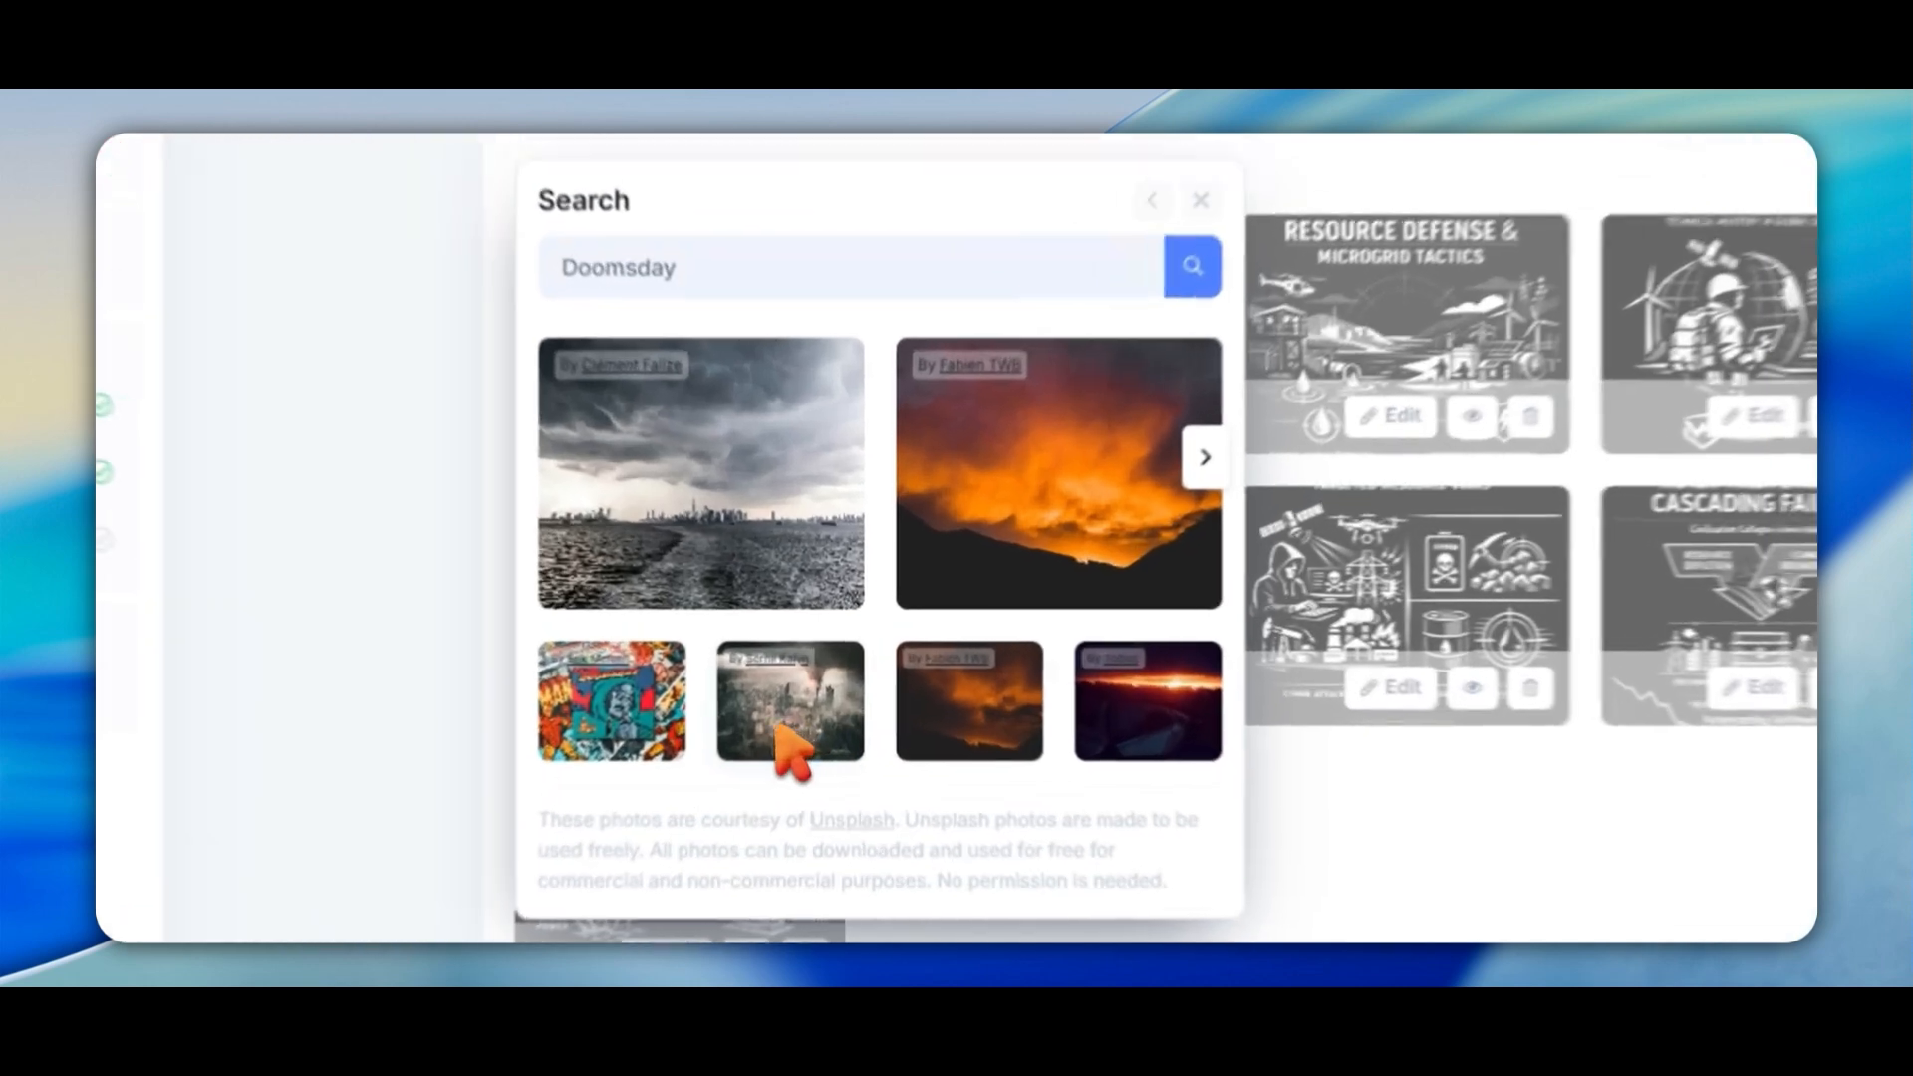
pyautogui.click(809, 665)
pyautogui.click(1020, 407)
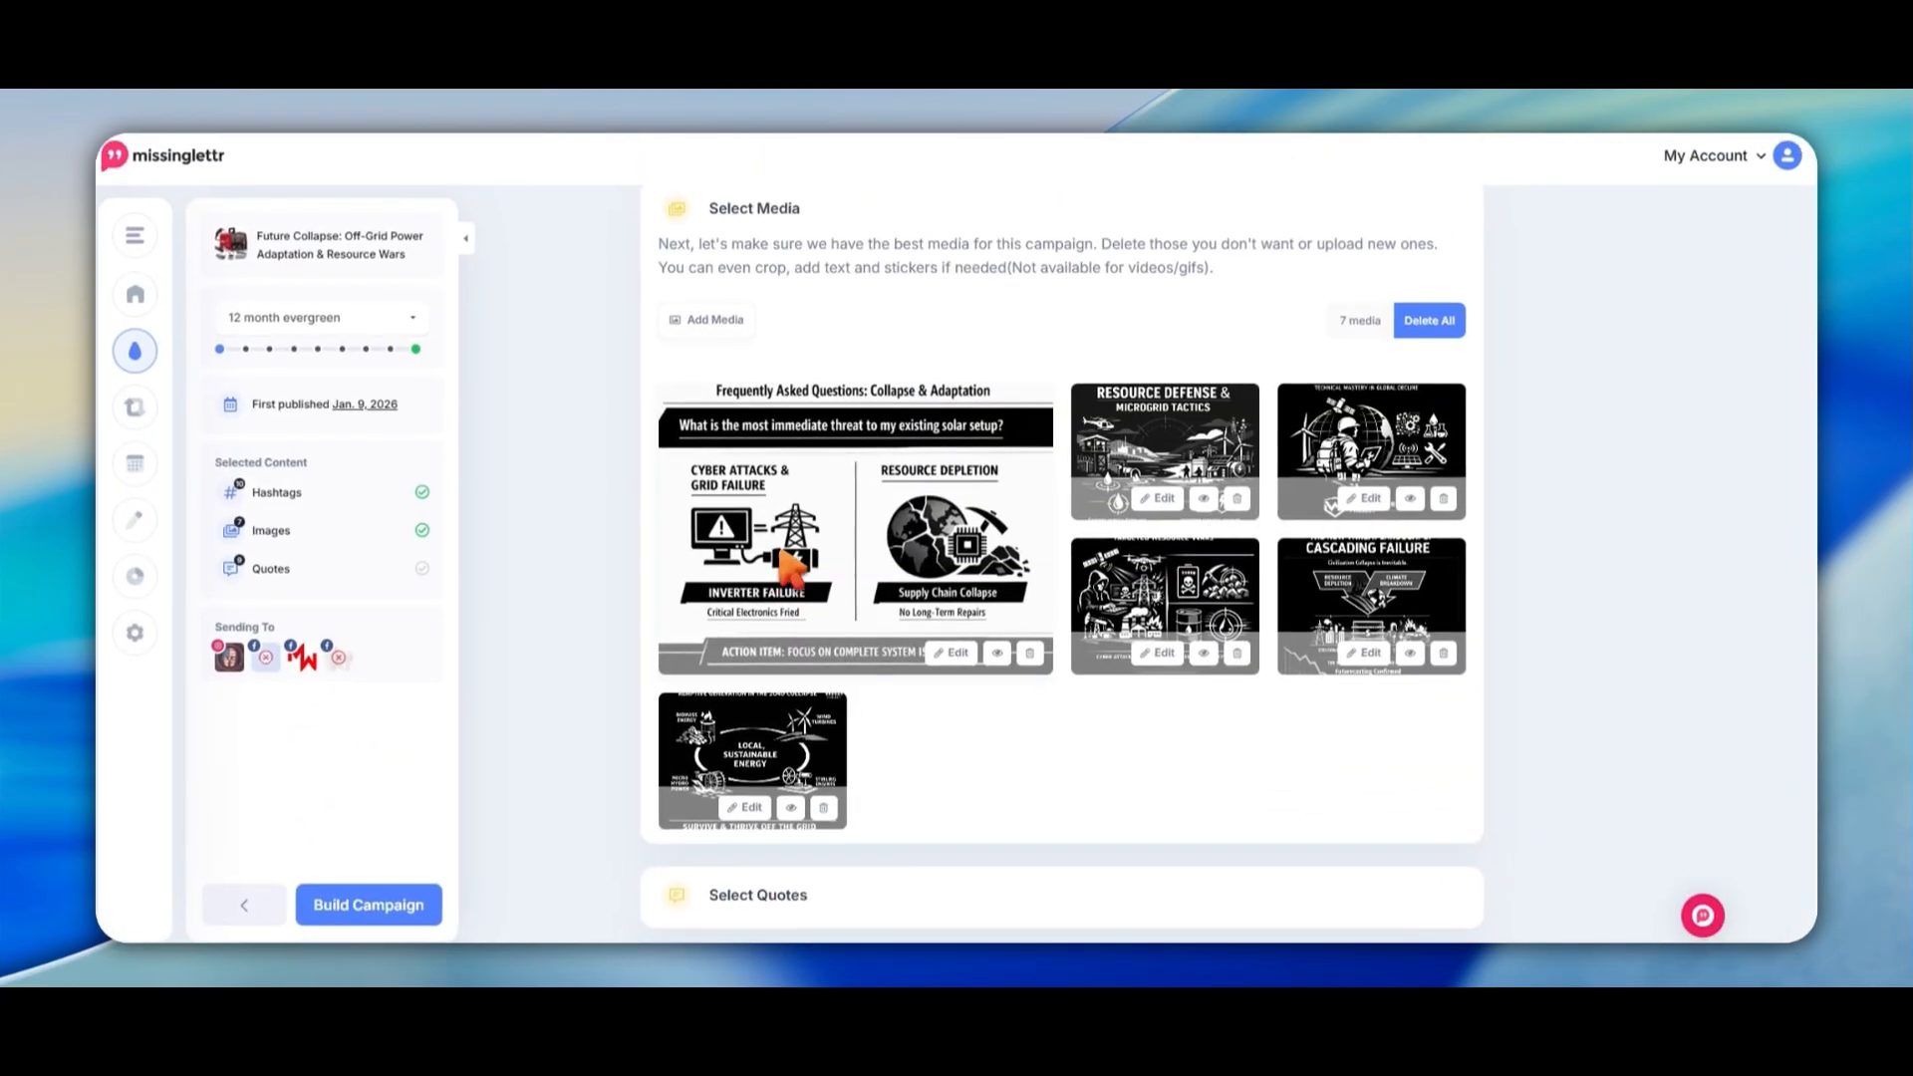
# Search GIPHY for "Doomsday" and add the Simpsons "The end is near" GIF to the campaign's media
pyautogui.scroll(-1, 792, 550)
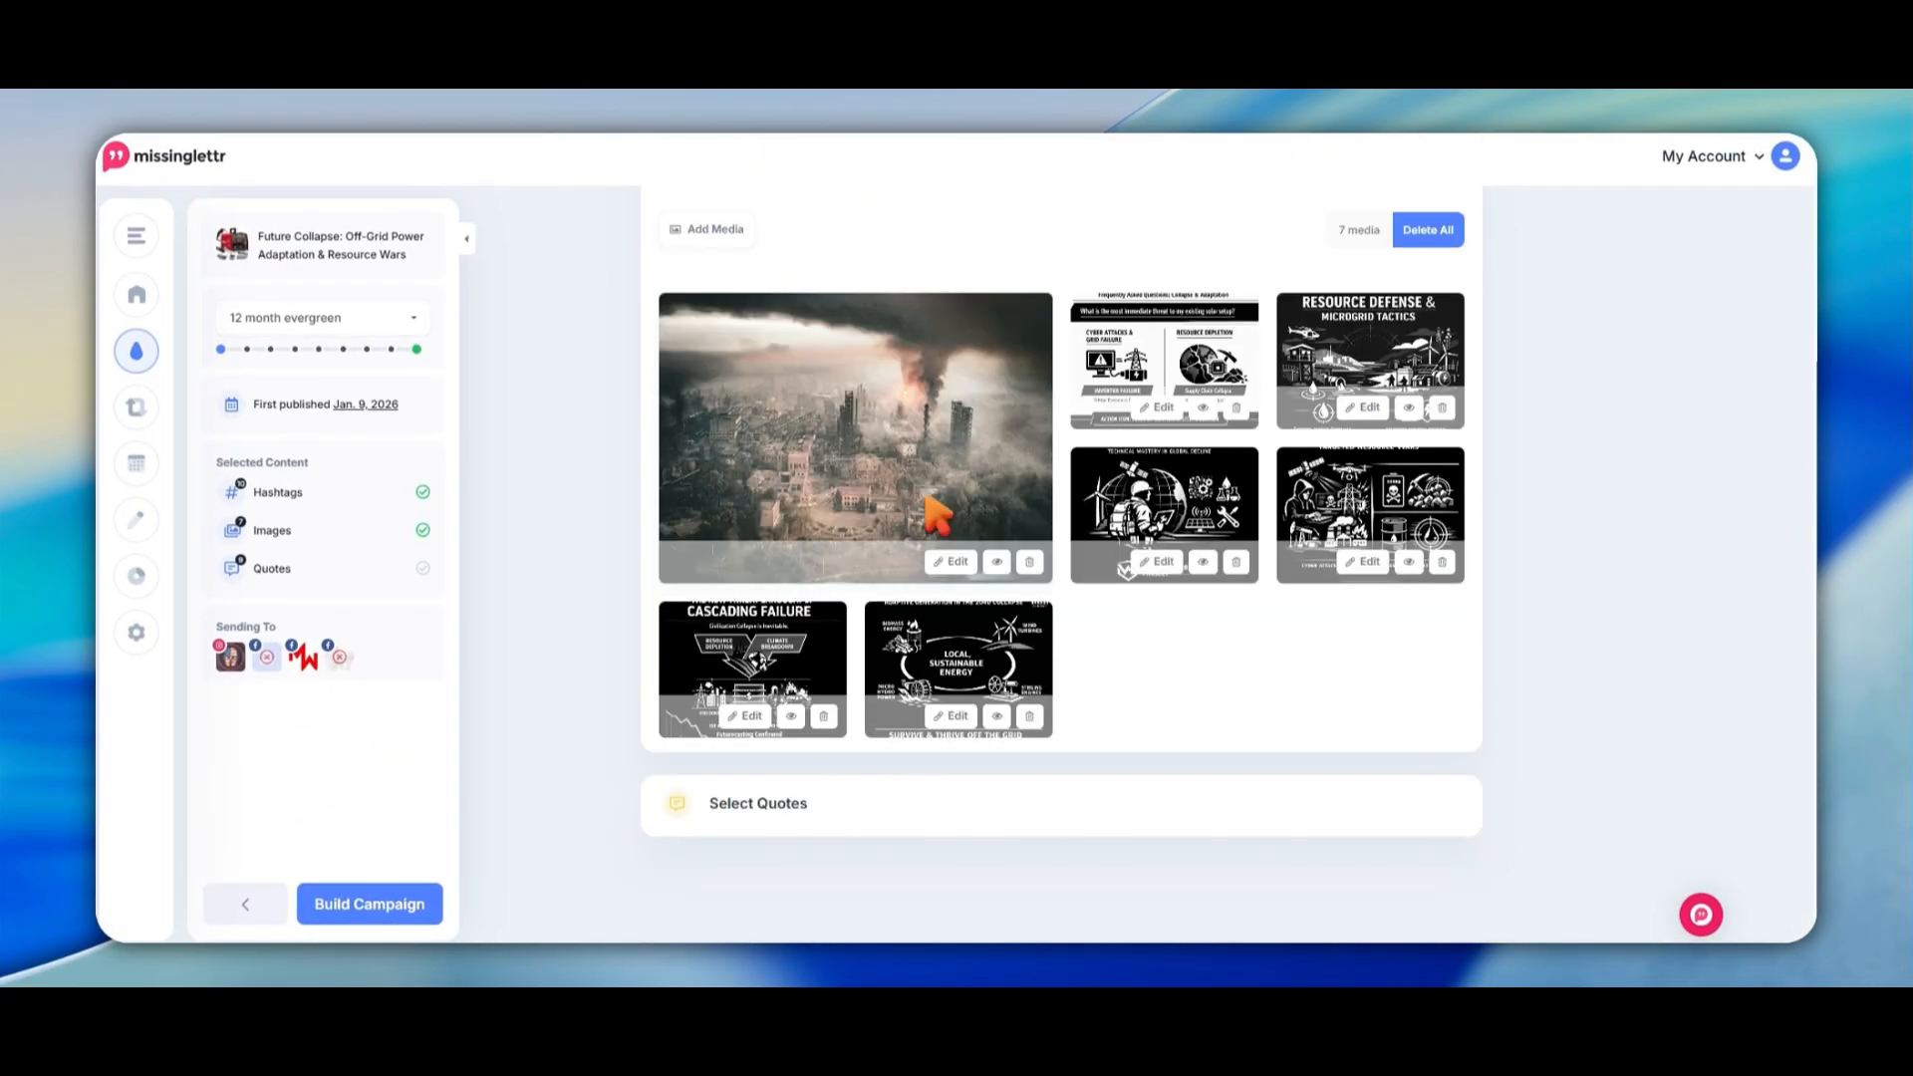
pyautogui.click(711, 229)
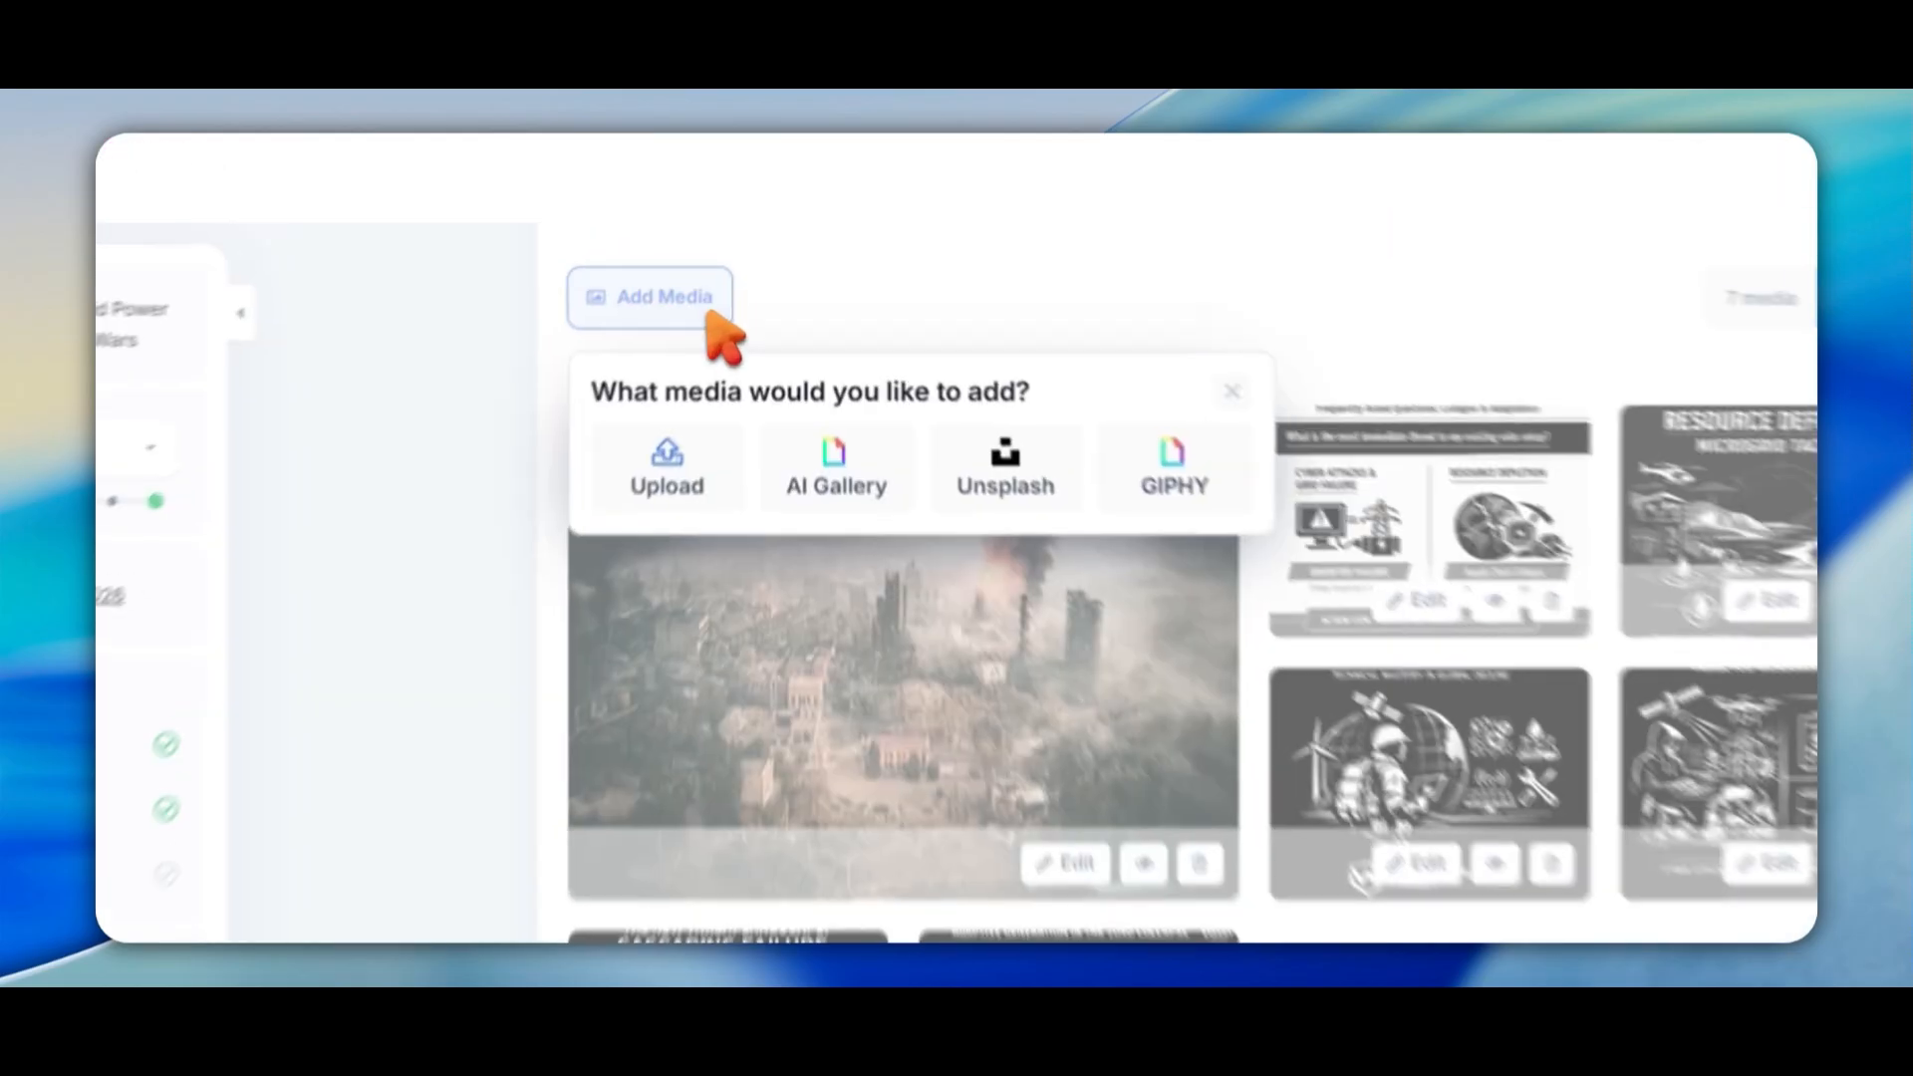
pyautogui.click(912, 323)
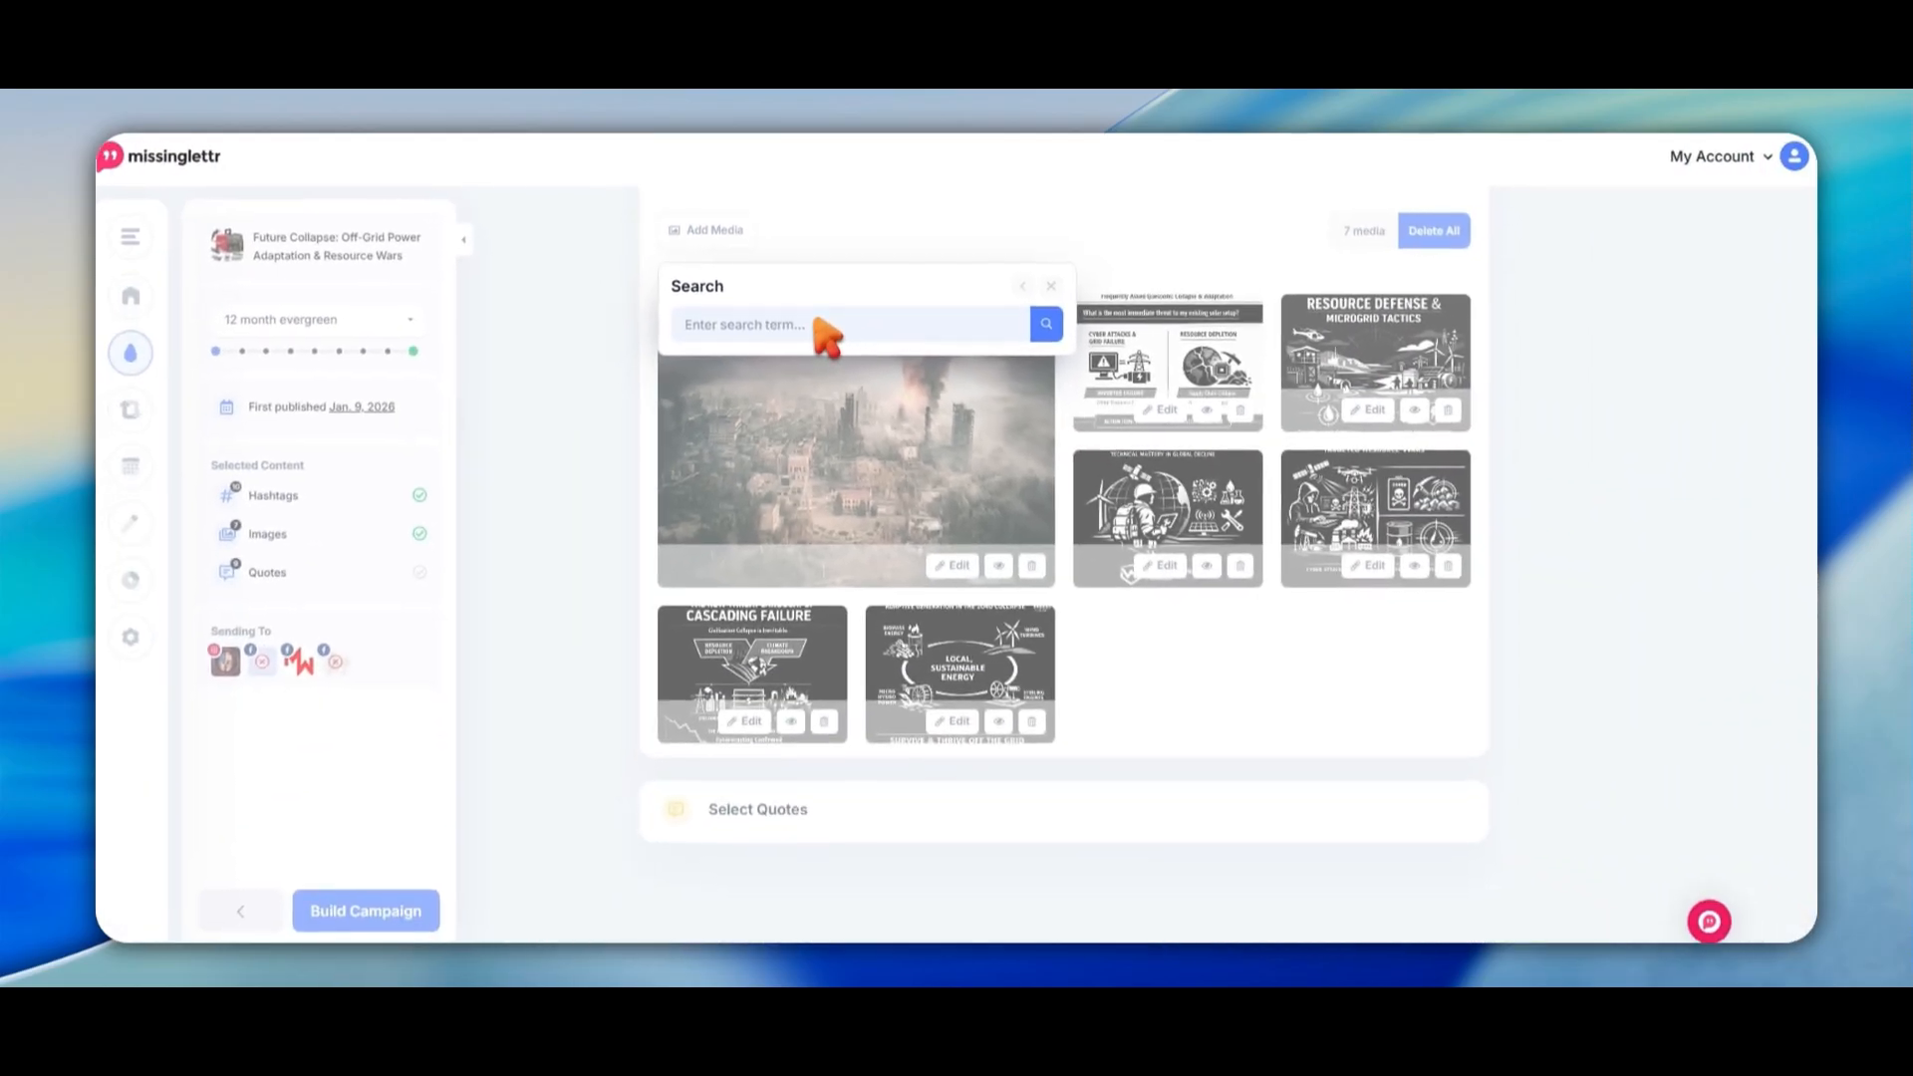
pyautogui.write('Doomsday')
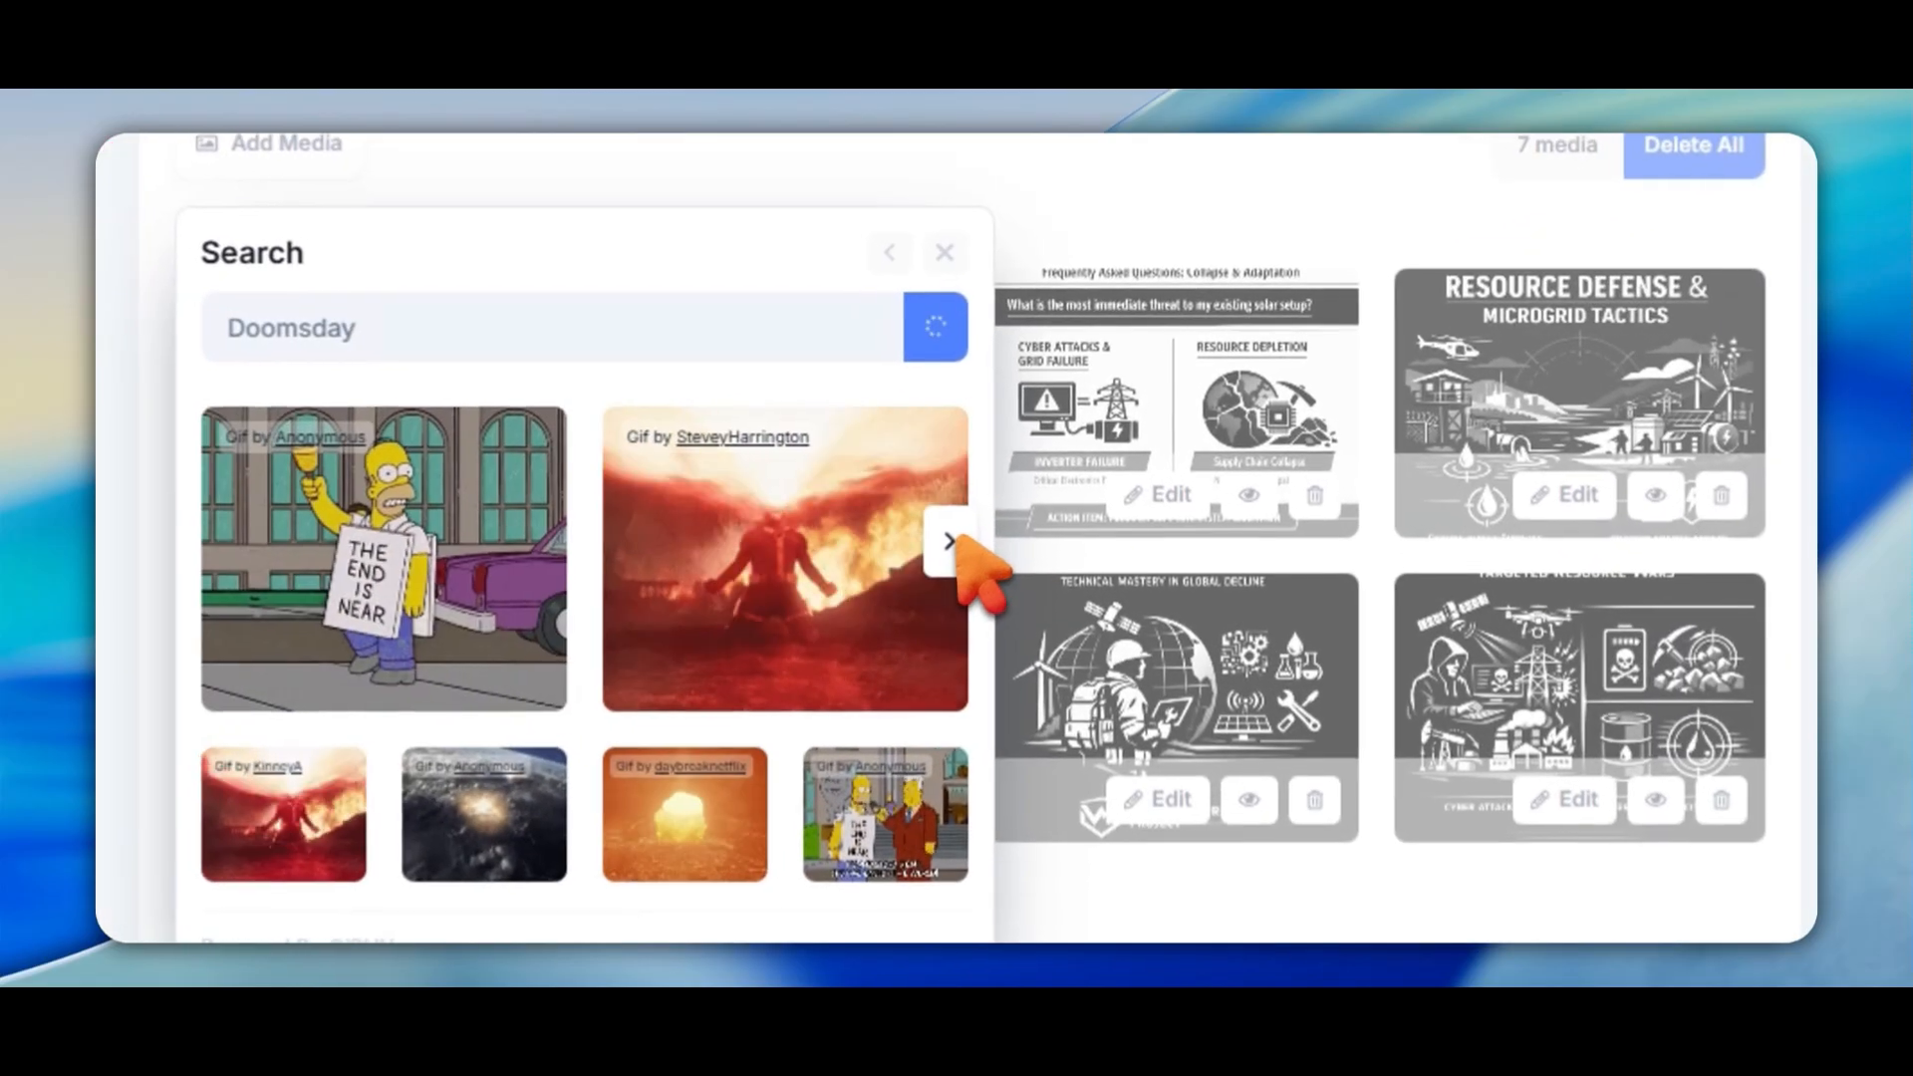
pyautogui.click(1051, 431)
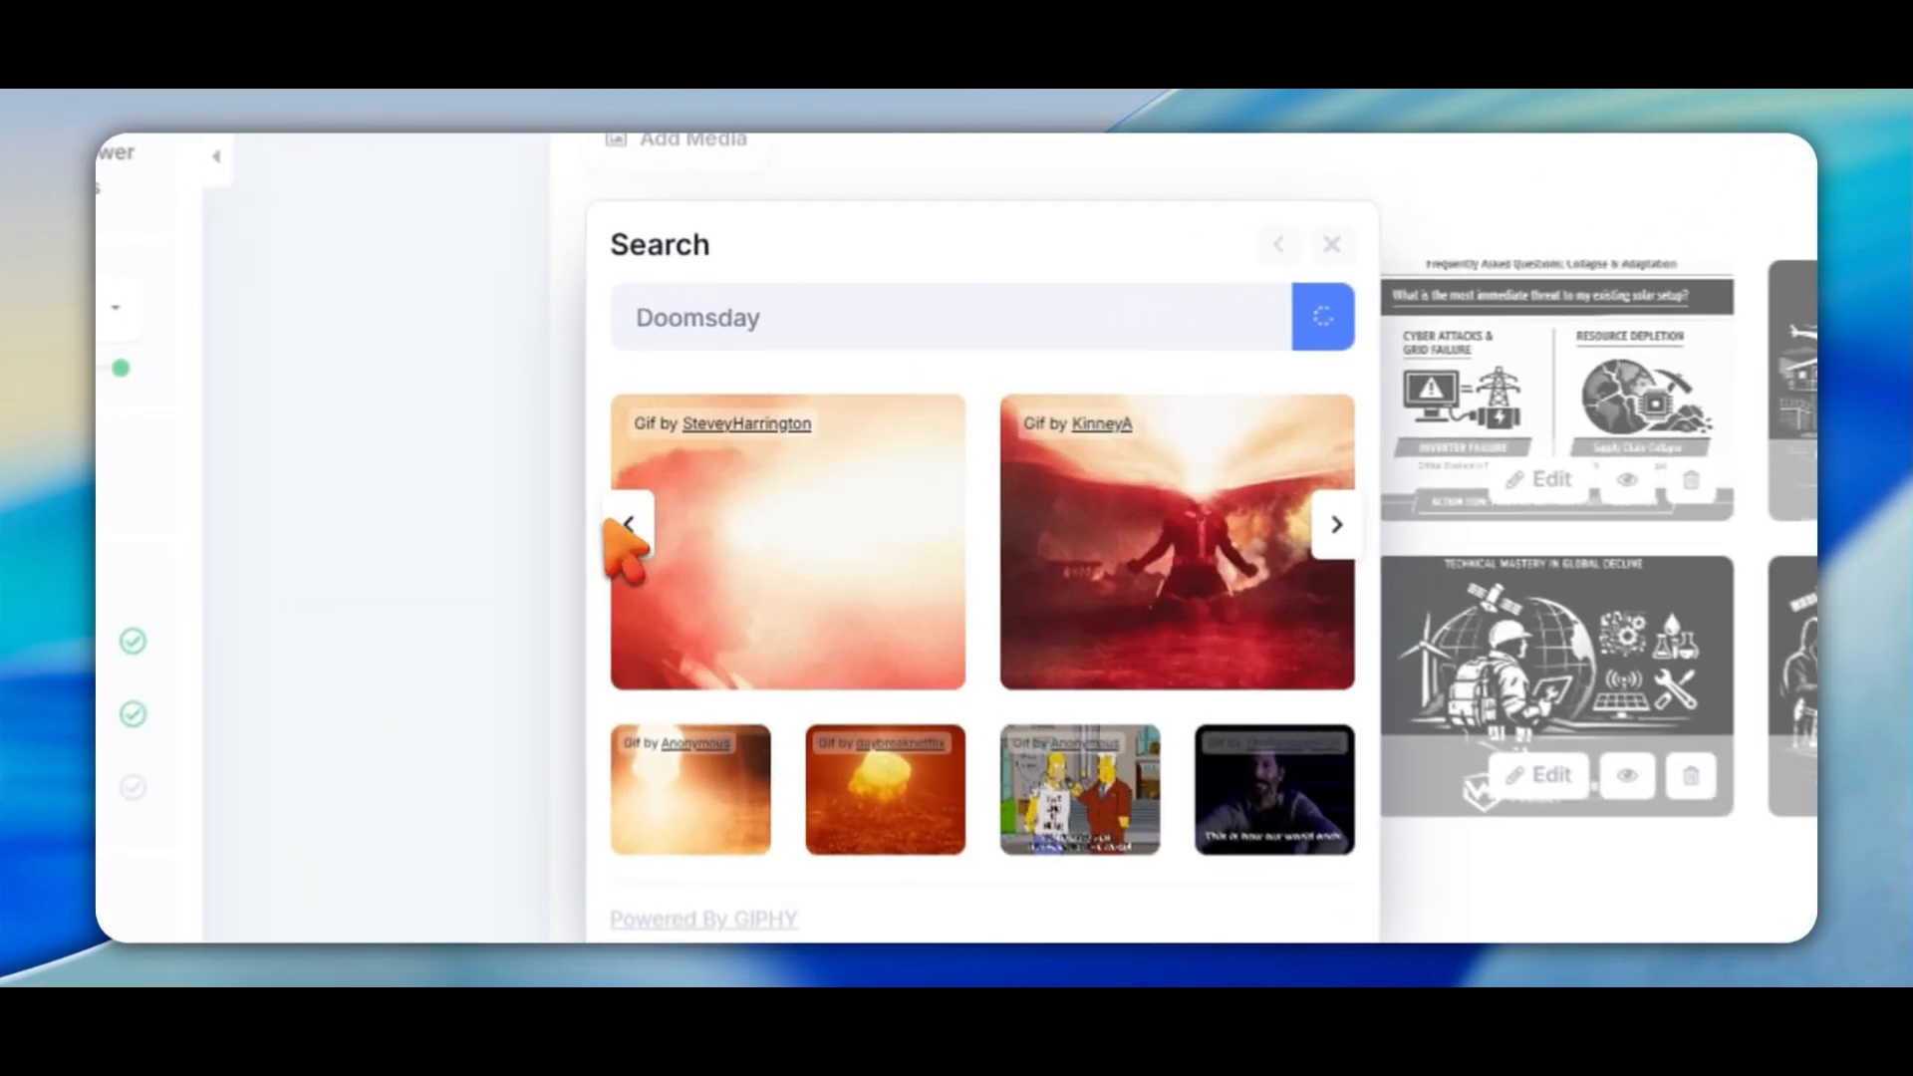
pyautogui.click(682, 431)
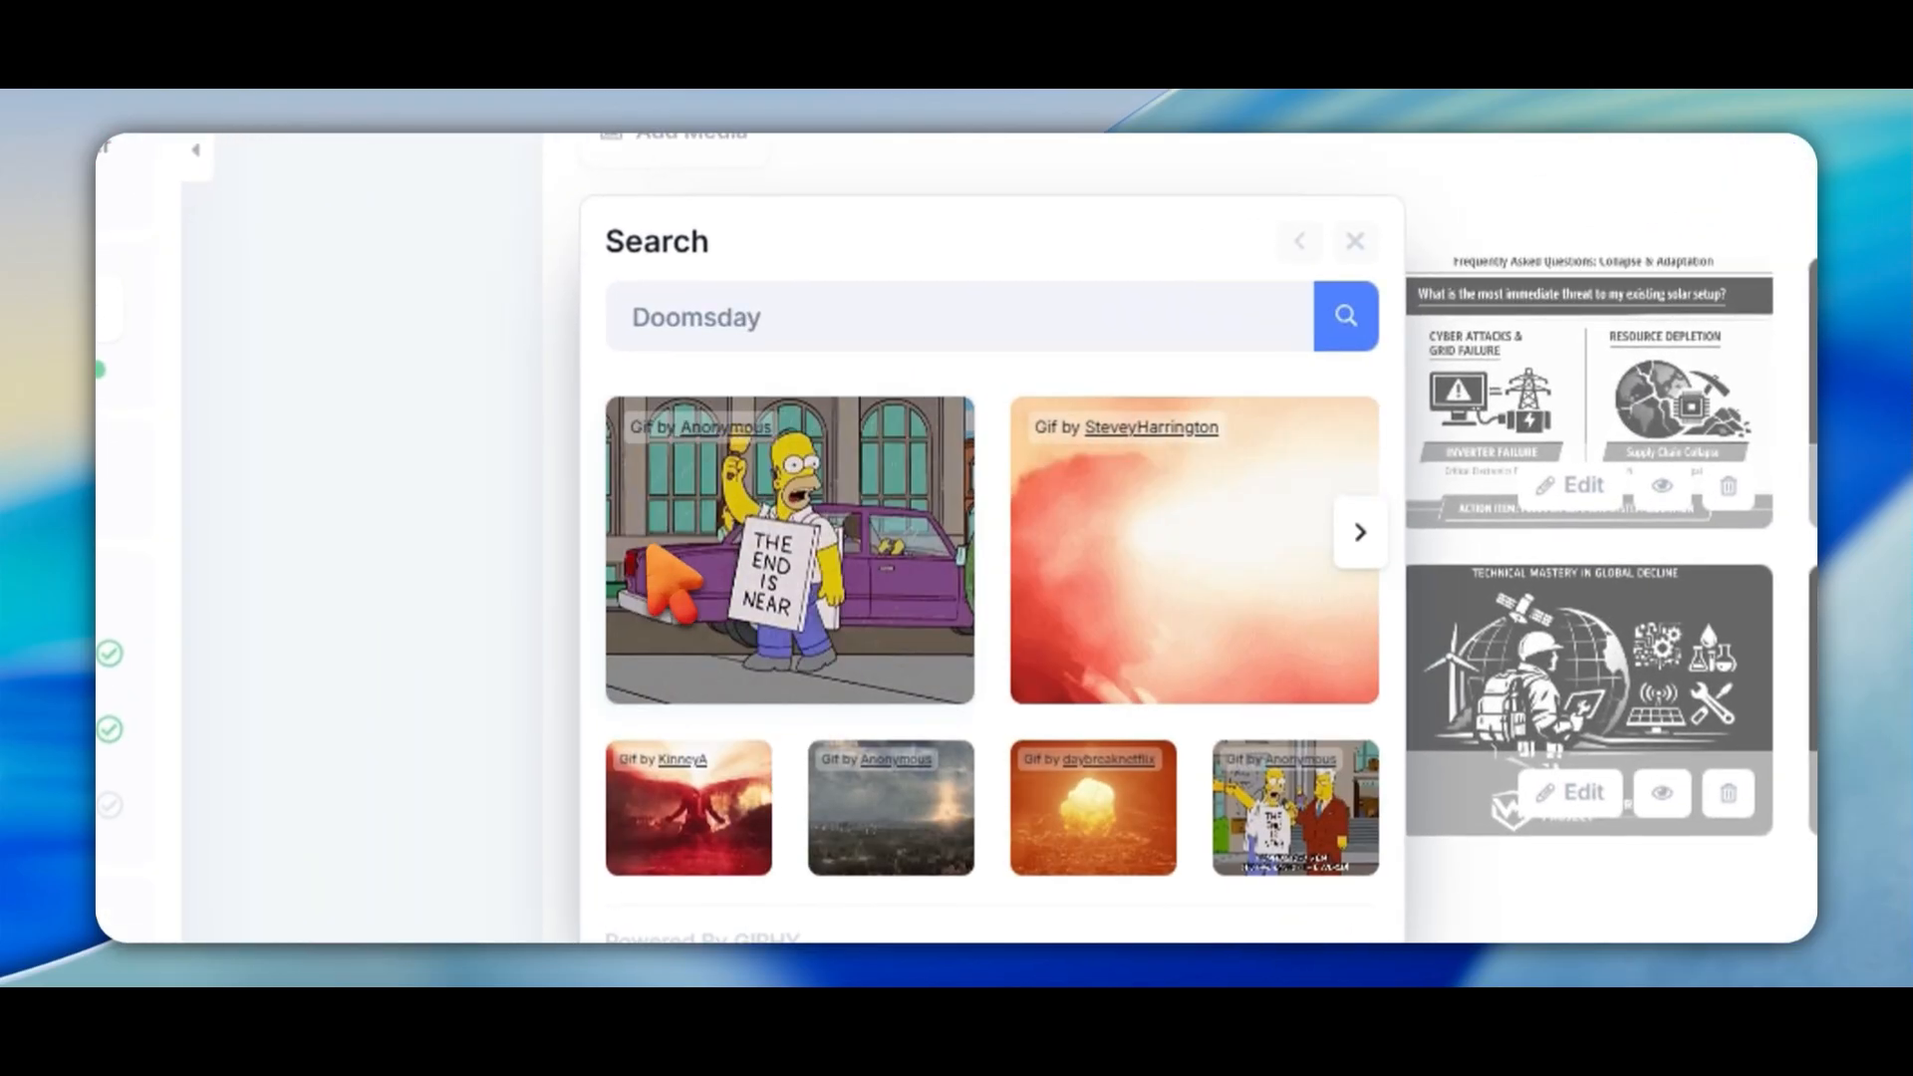
pyautogui.click(743, 438)
pyautogui.click(1303, 316)
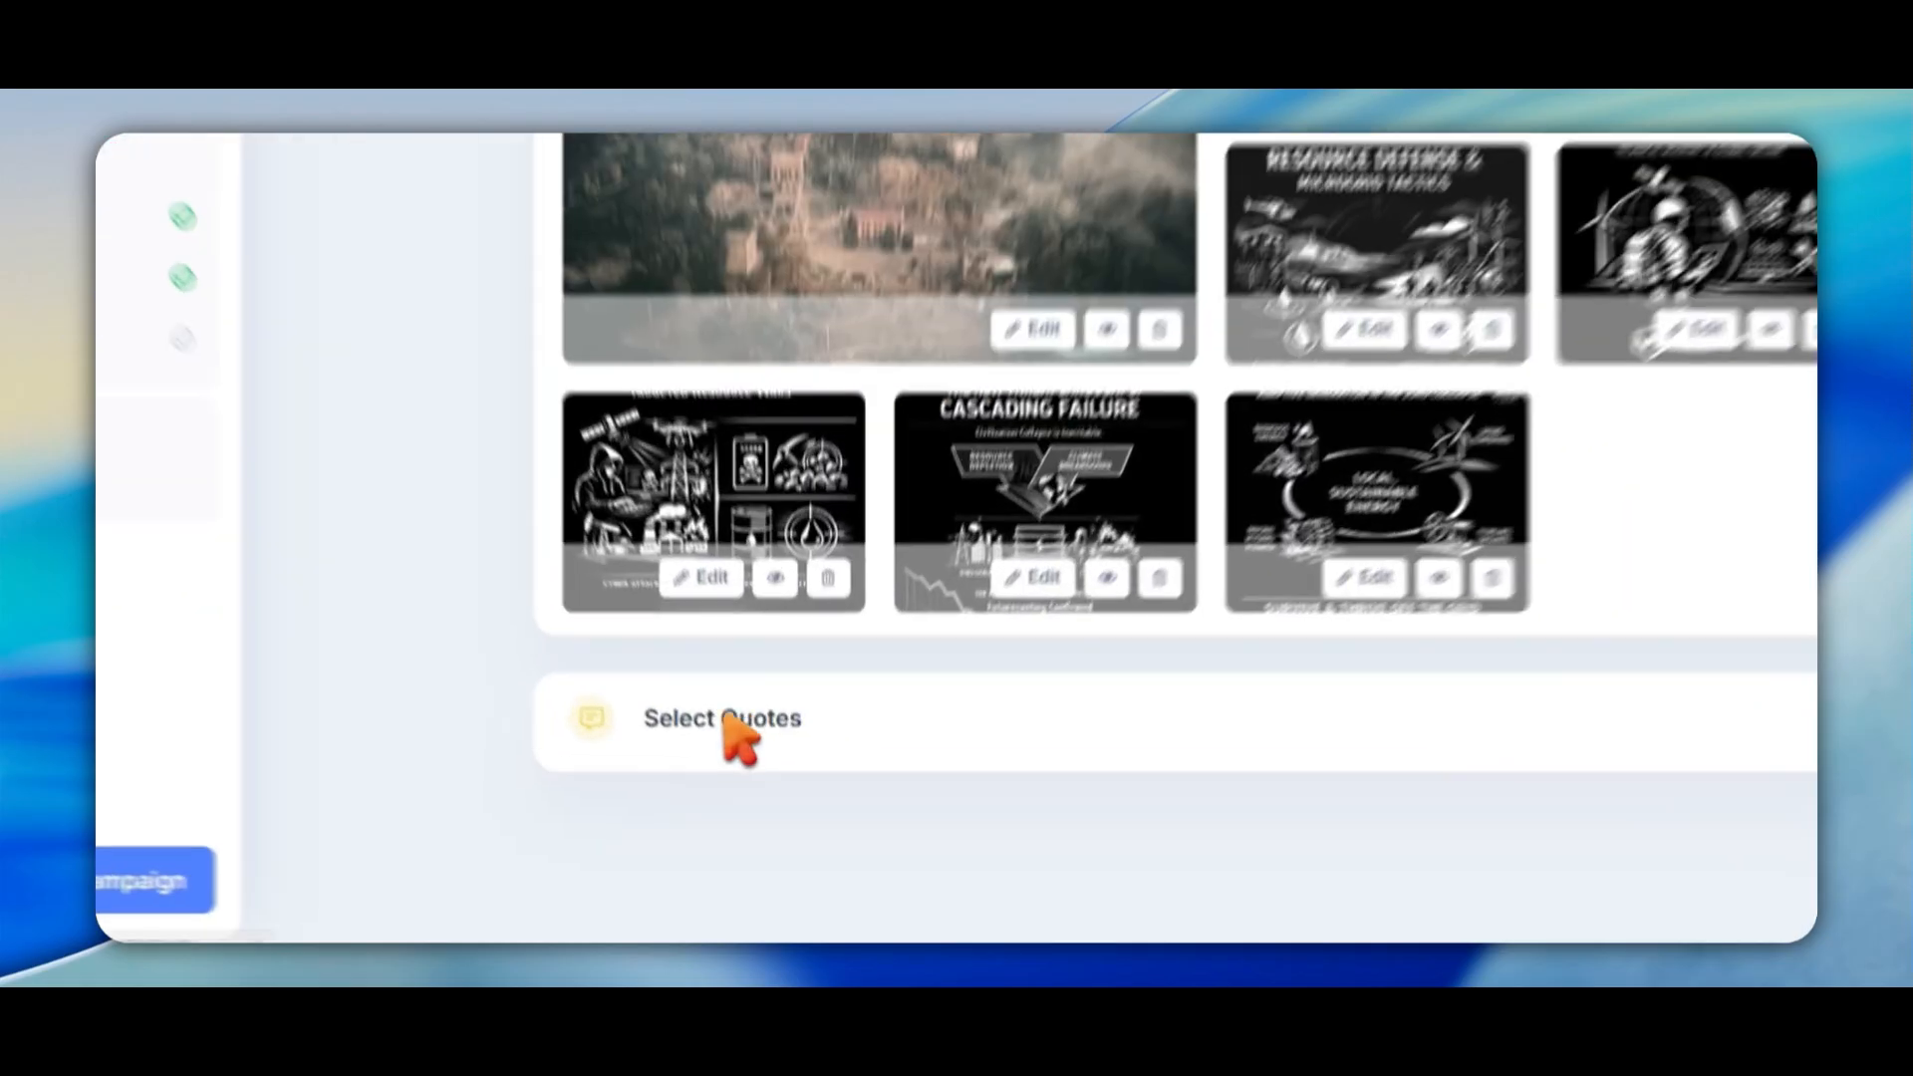
# Open the campaign's quote selection and examine the selected quotes and the unselected alternatives
pyautogui.click(766, 808)
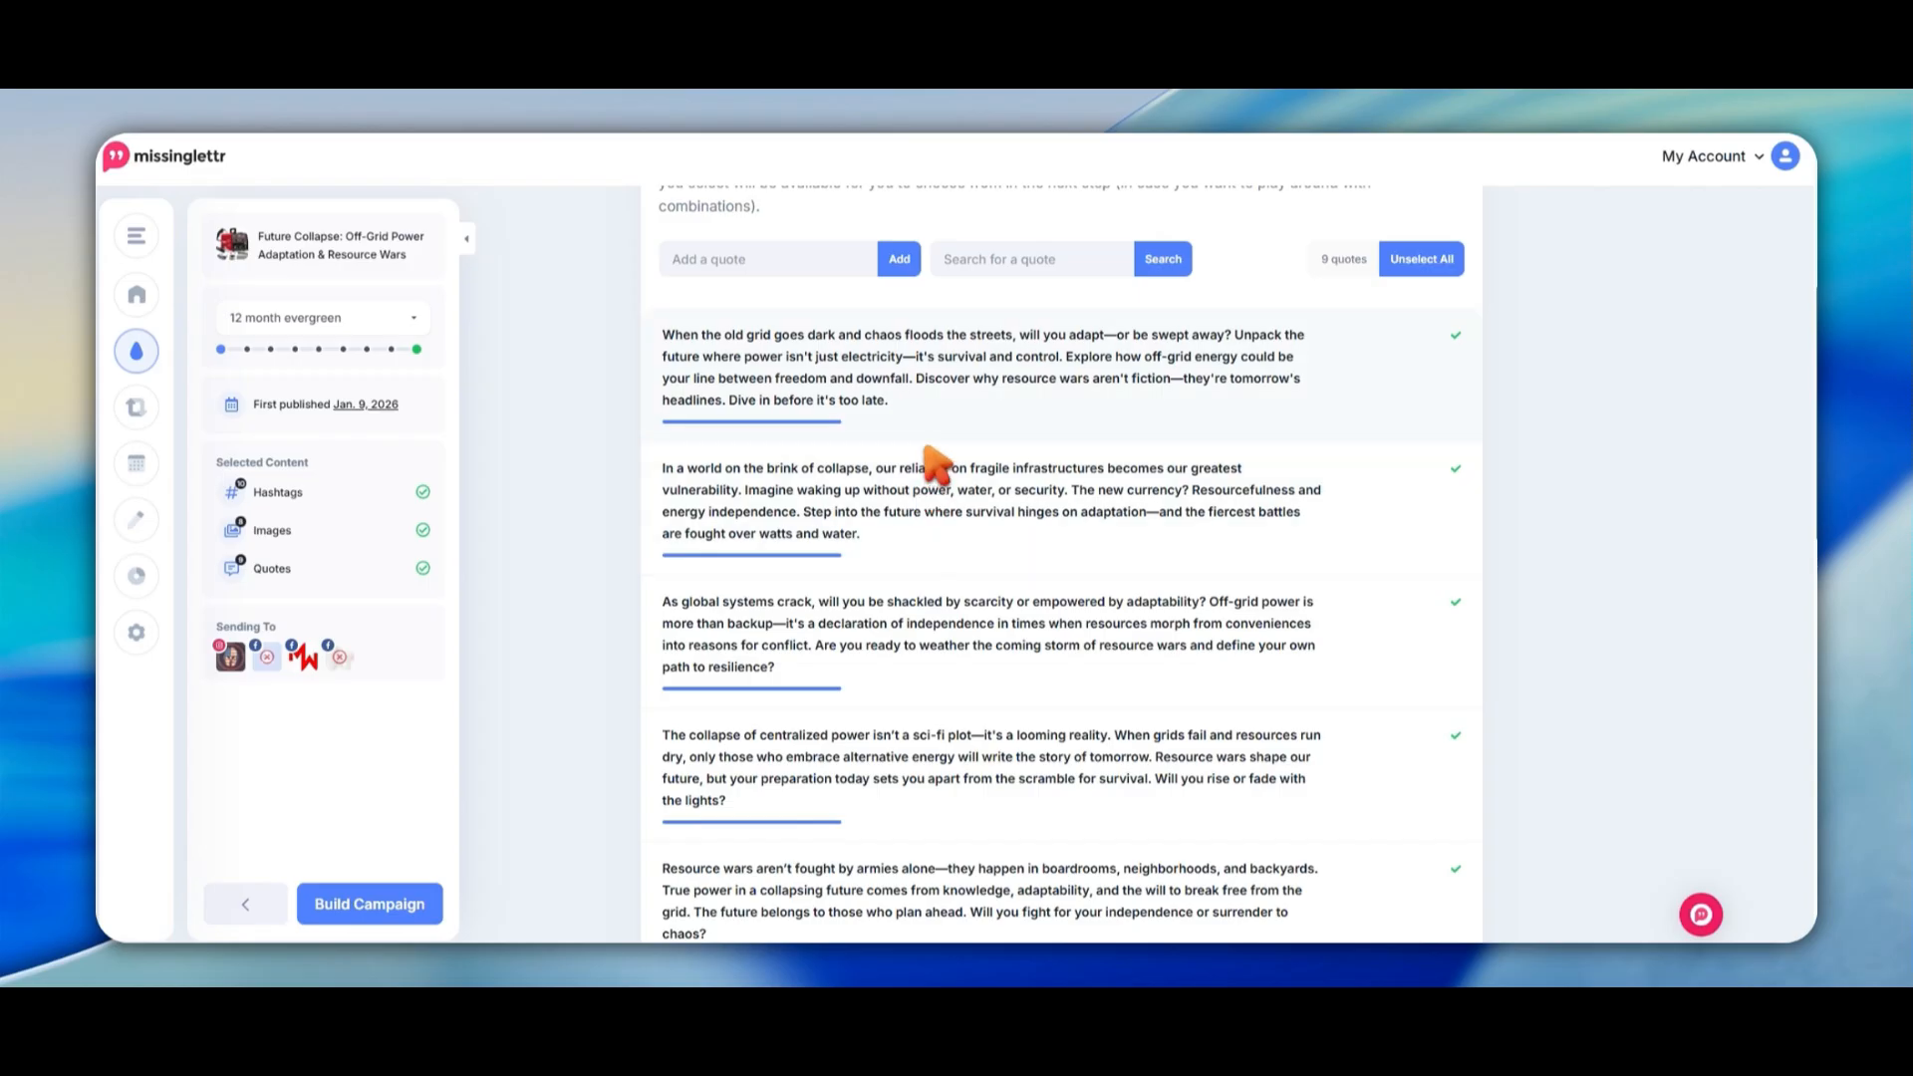
pyautogui.scroll(-8, 937, 461)
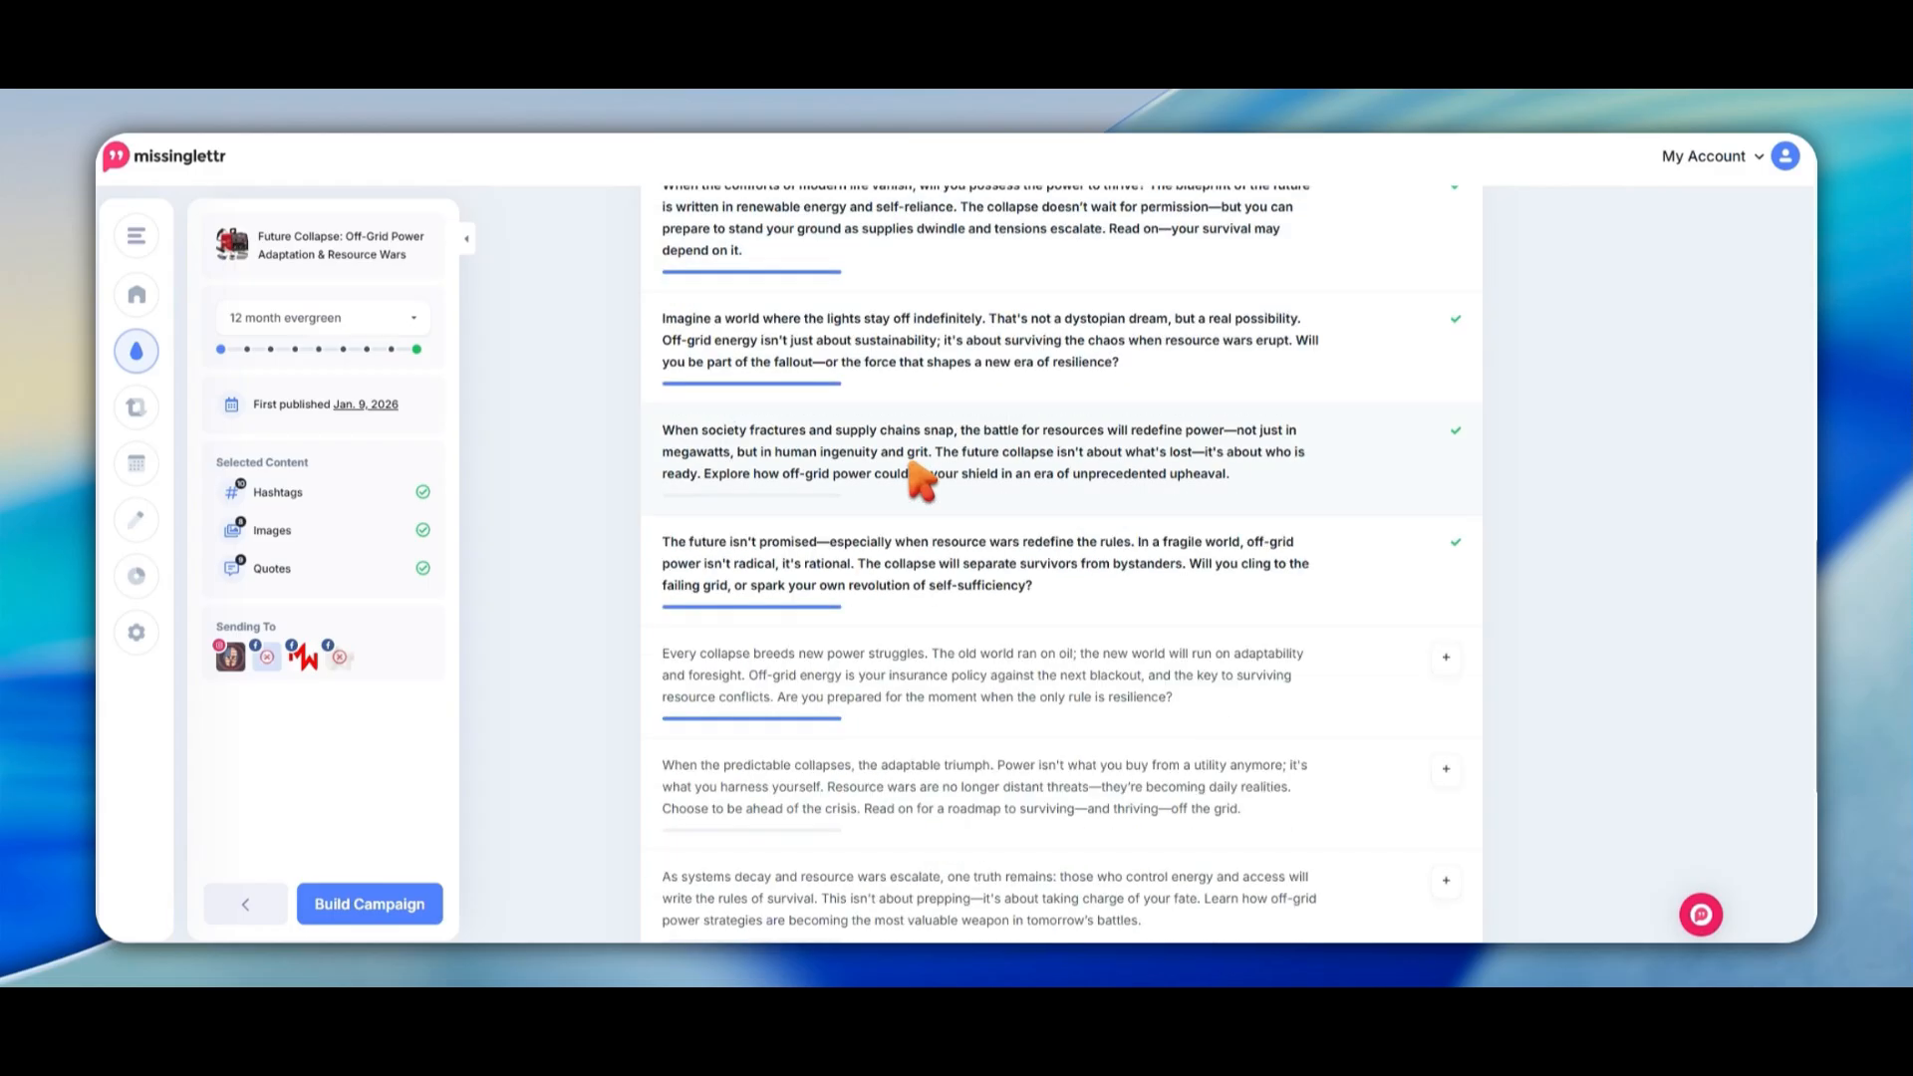
pyautogui.scroll(-5, 921, 484)
pyautogui.scroll(5, 936, 498)
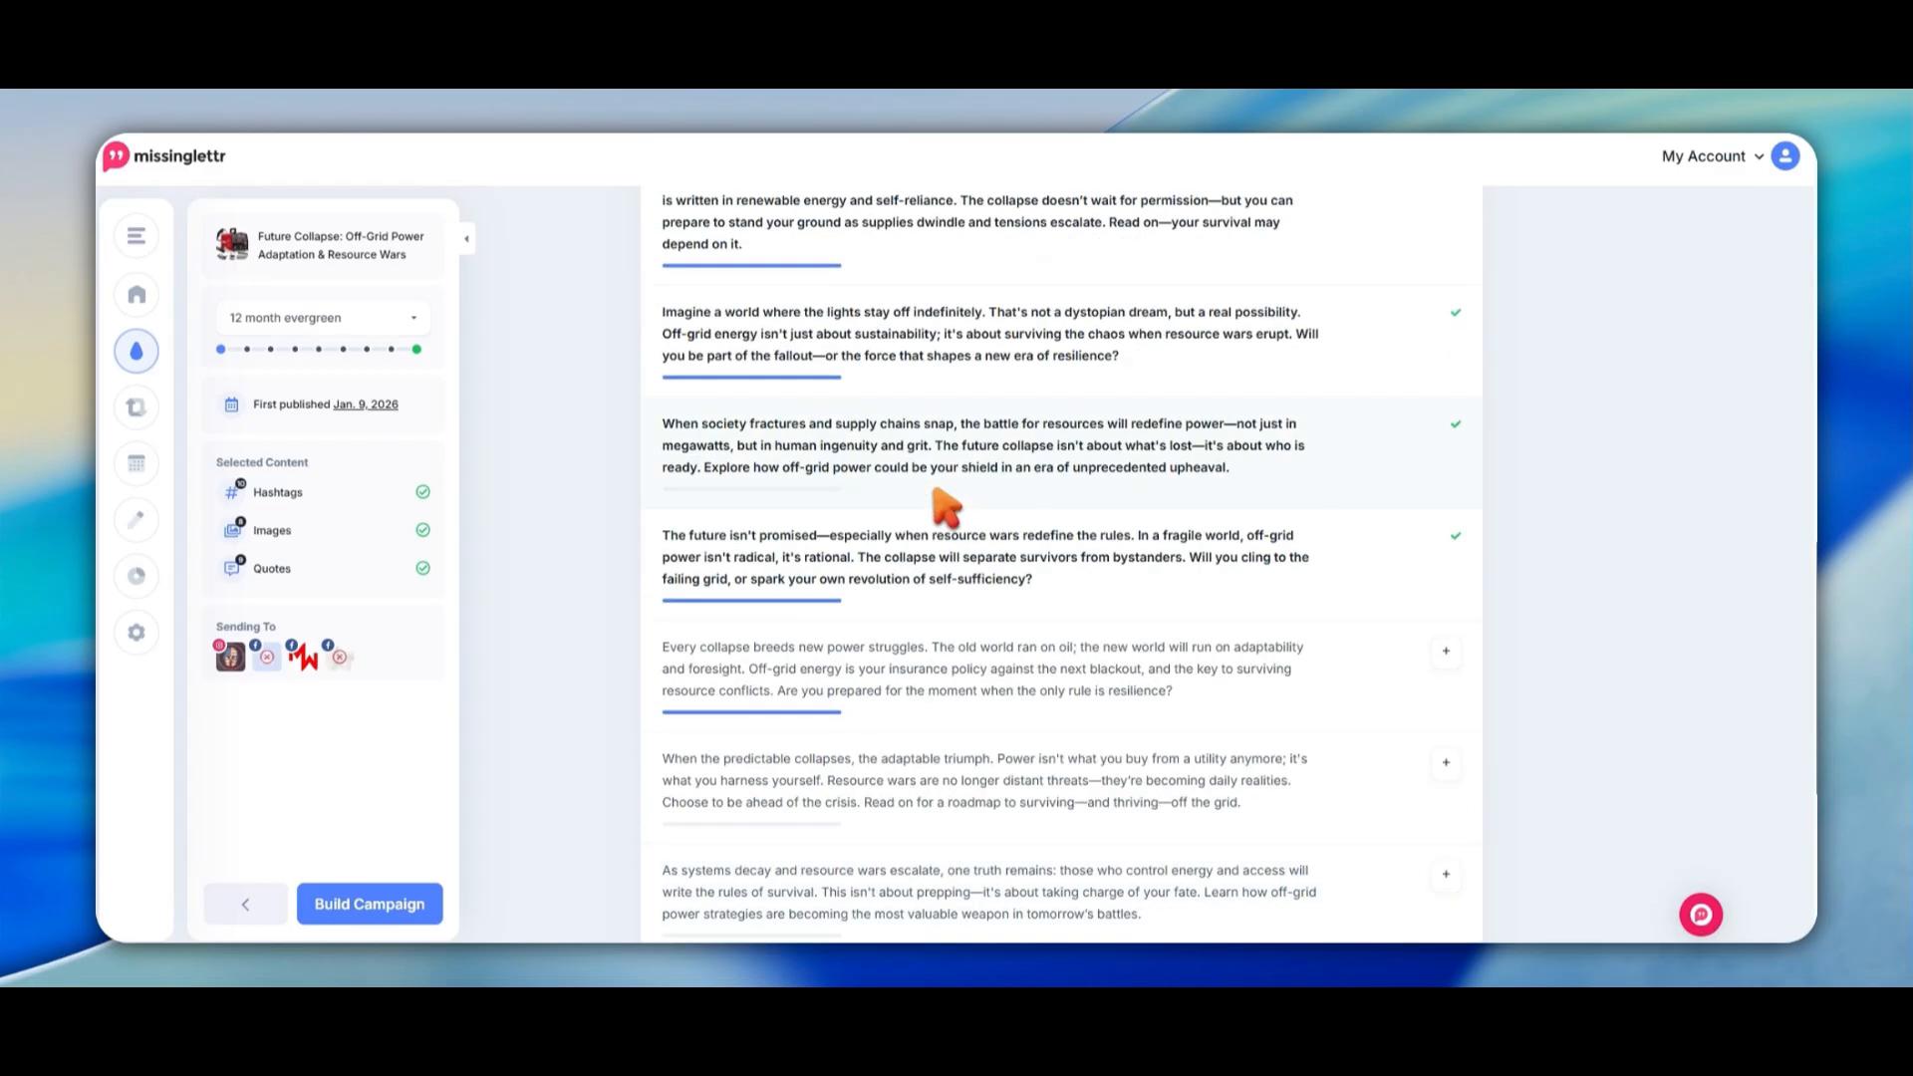
pyautogui.scroll(3, 949, 510)
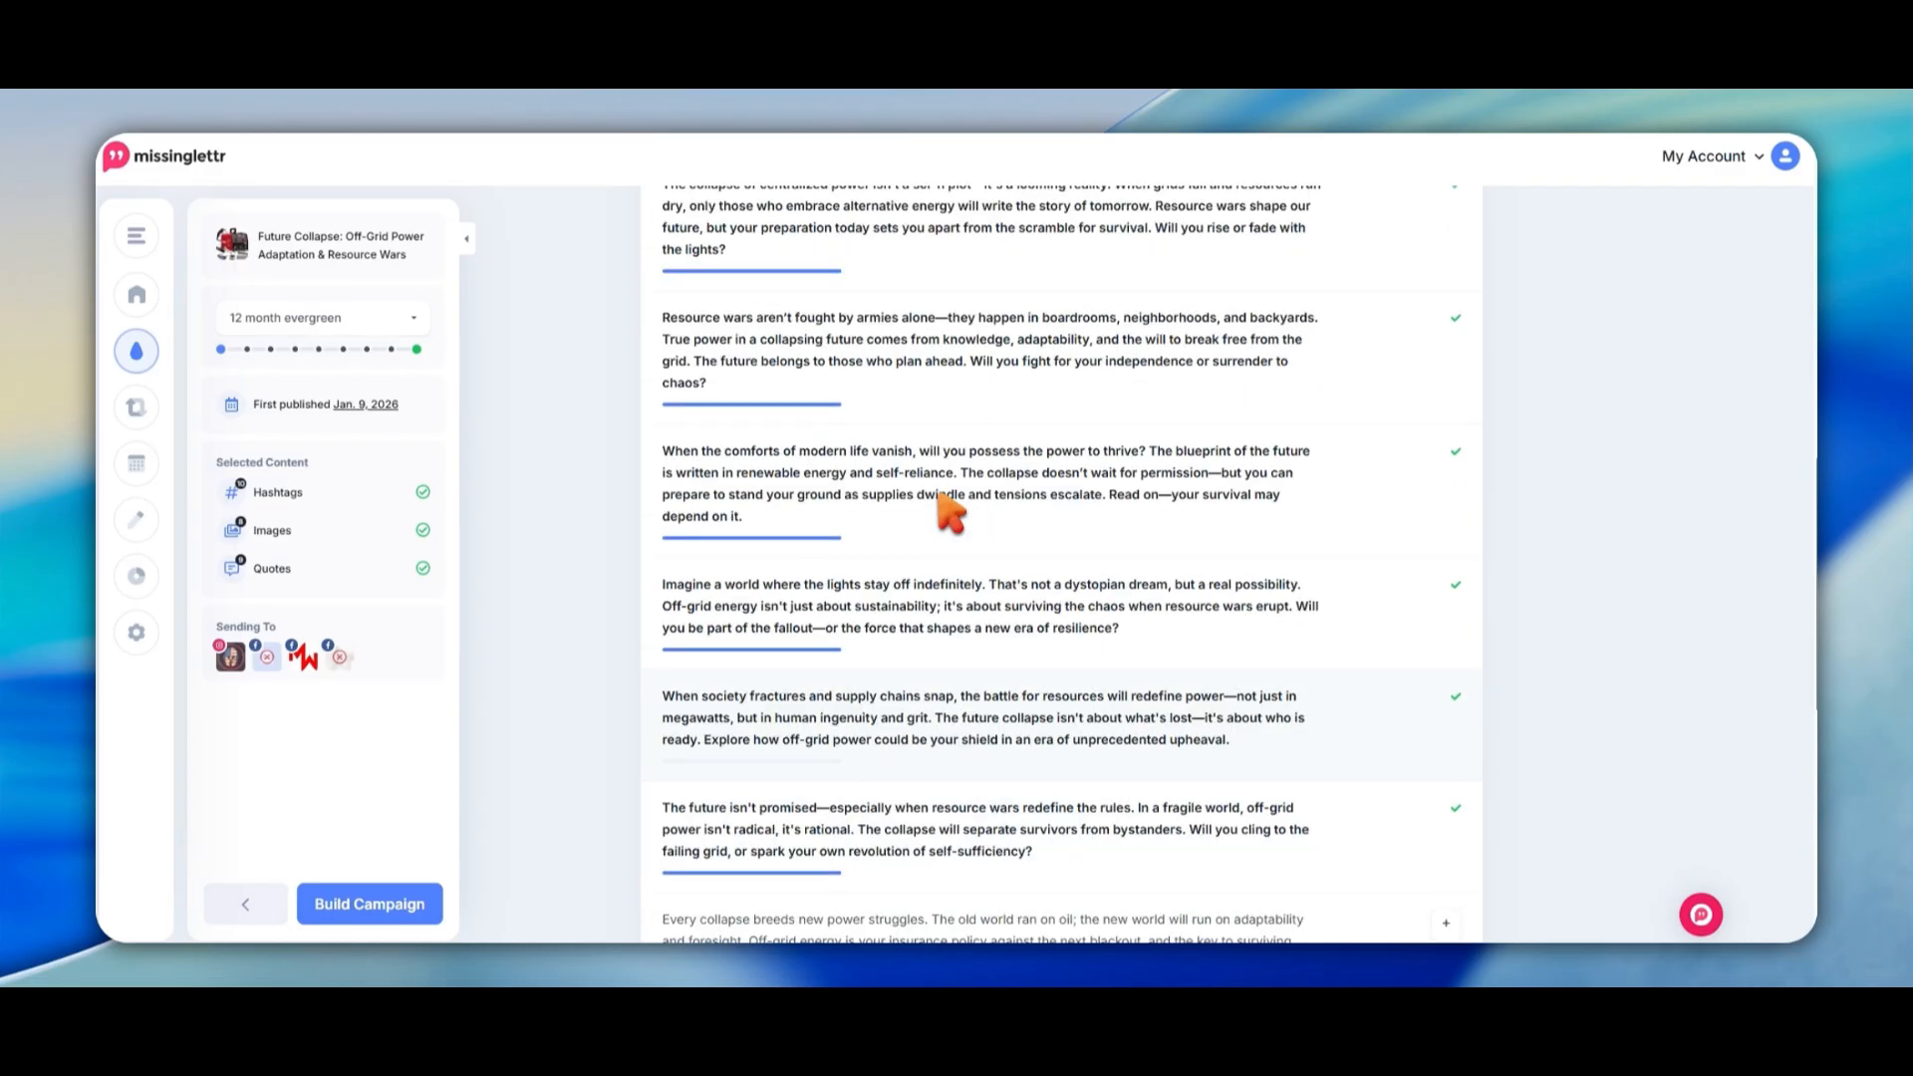
pyautogui.scroll(3, 949, 510)
pyautogui.scroll(-2, 949, 510)
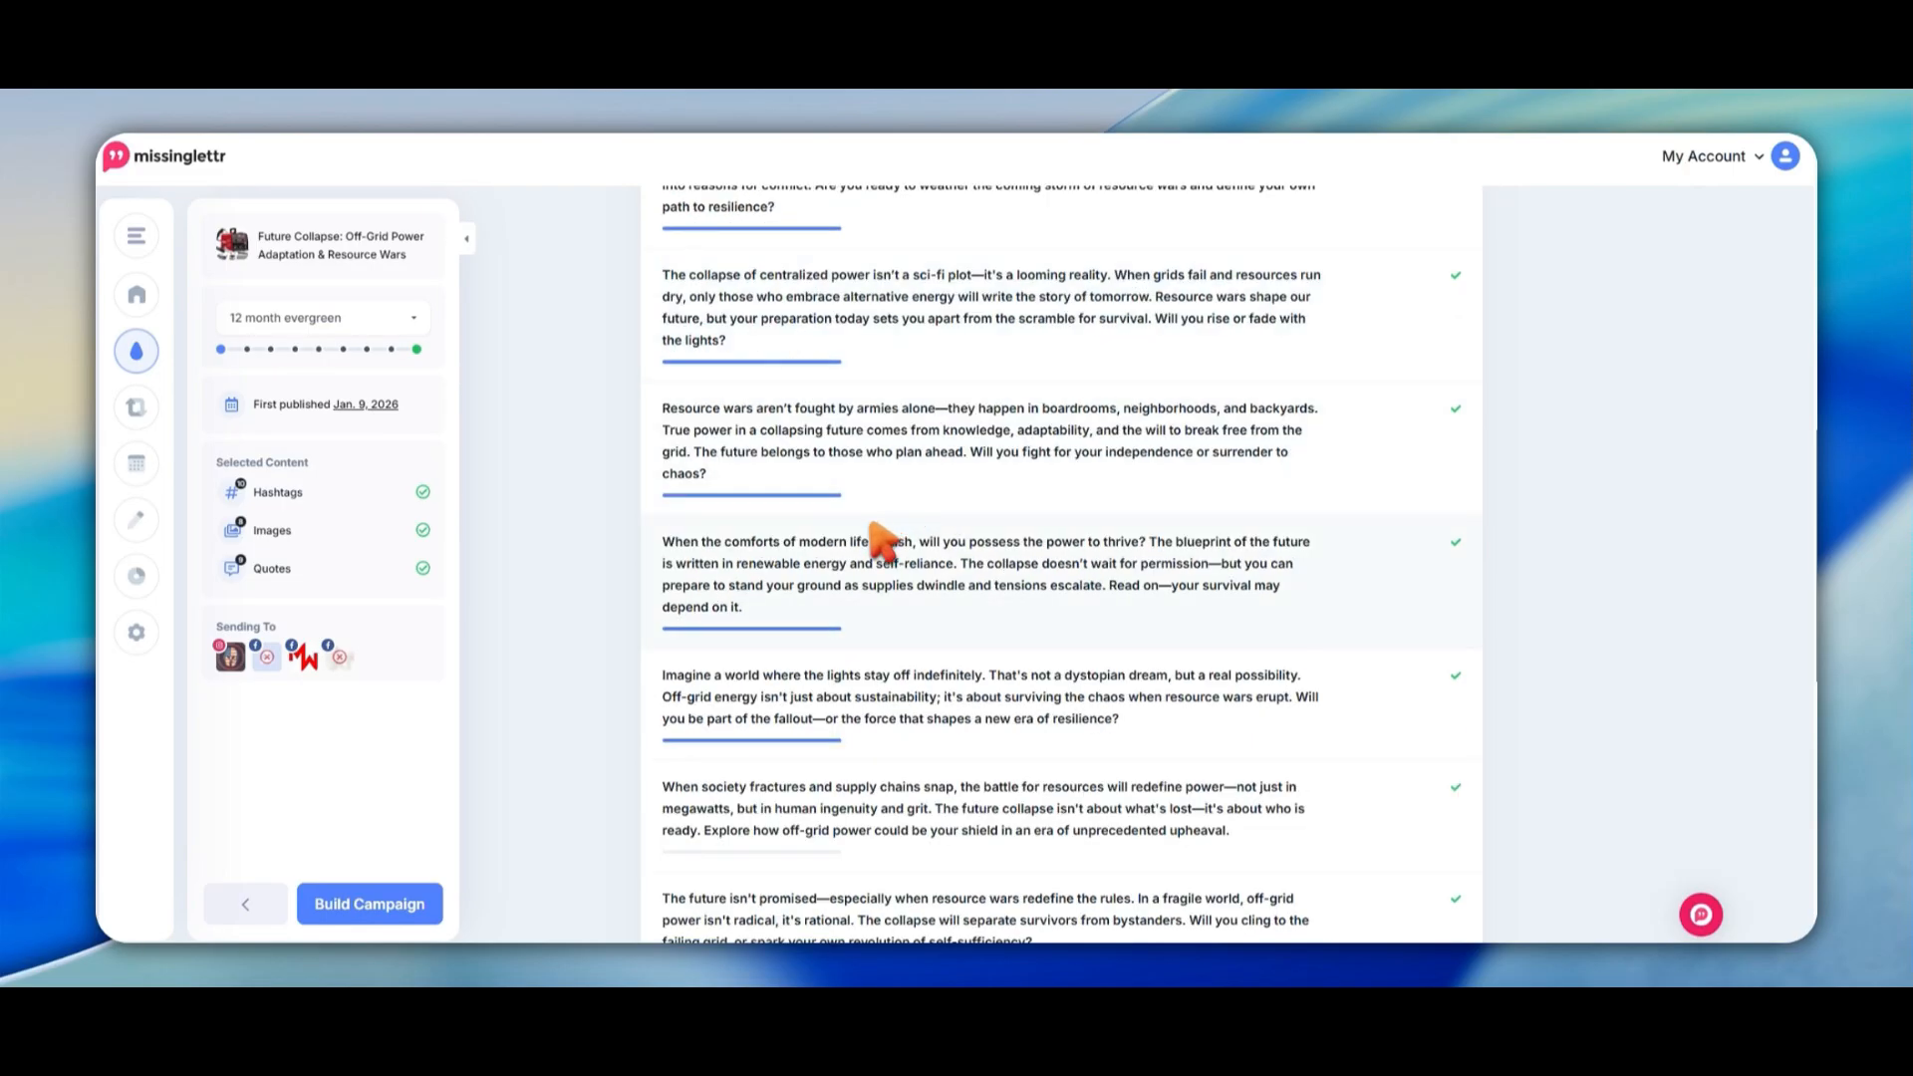
pyautogui.scroll(7, 1208, 505)
pyautogui.scroll(-7, 1208, 504)
pyautogui.scroll(-9, 1196, 528)
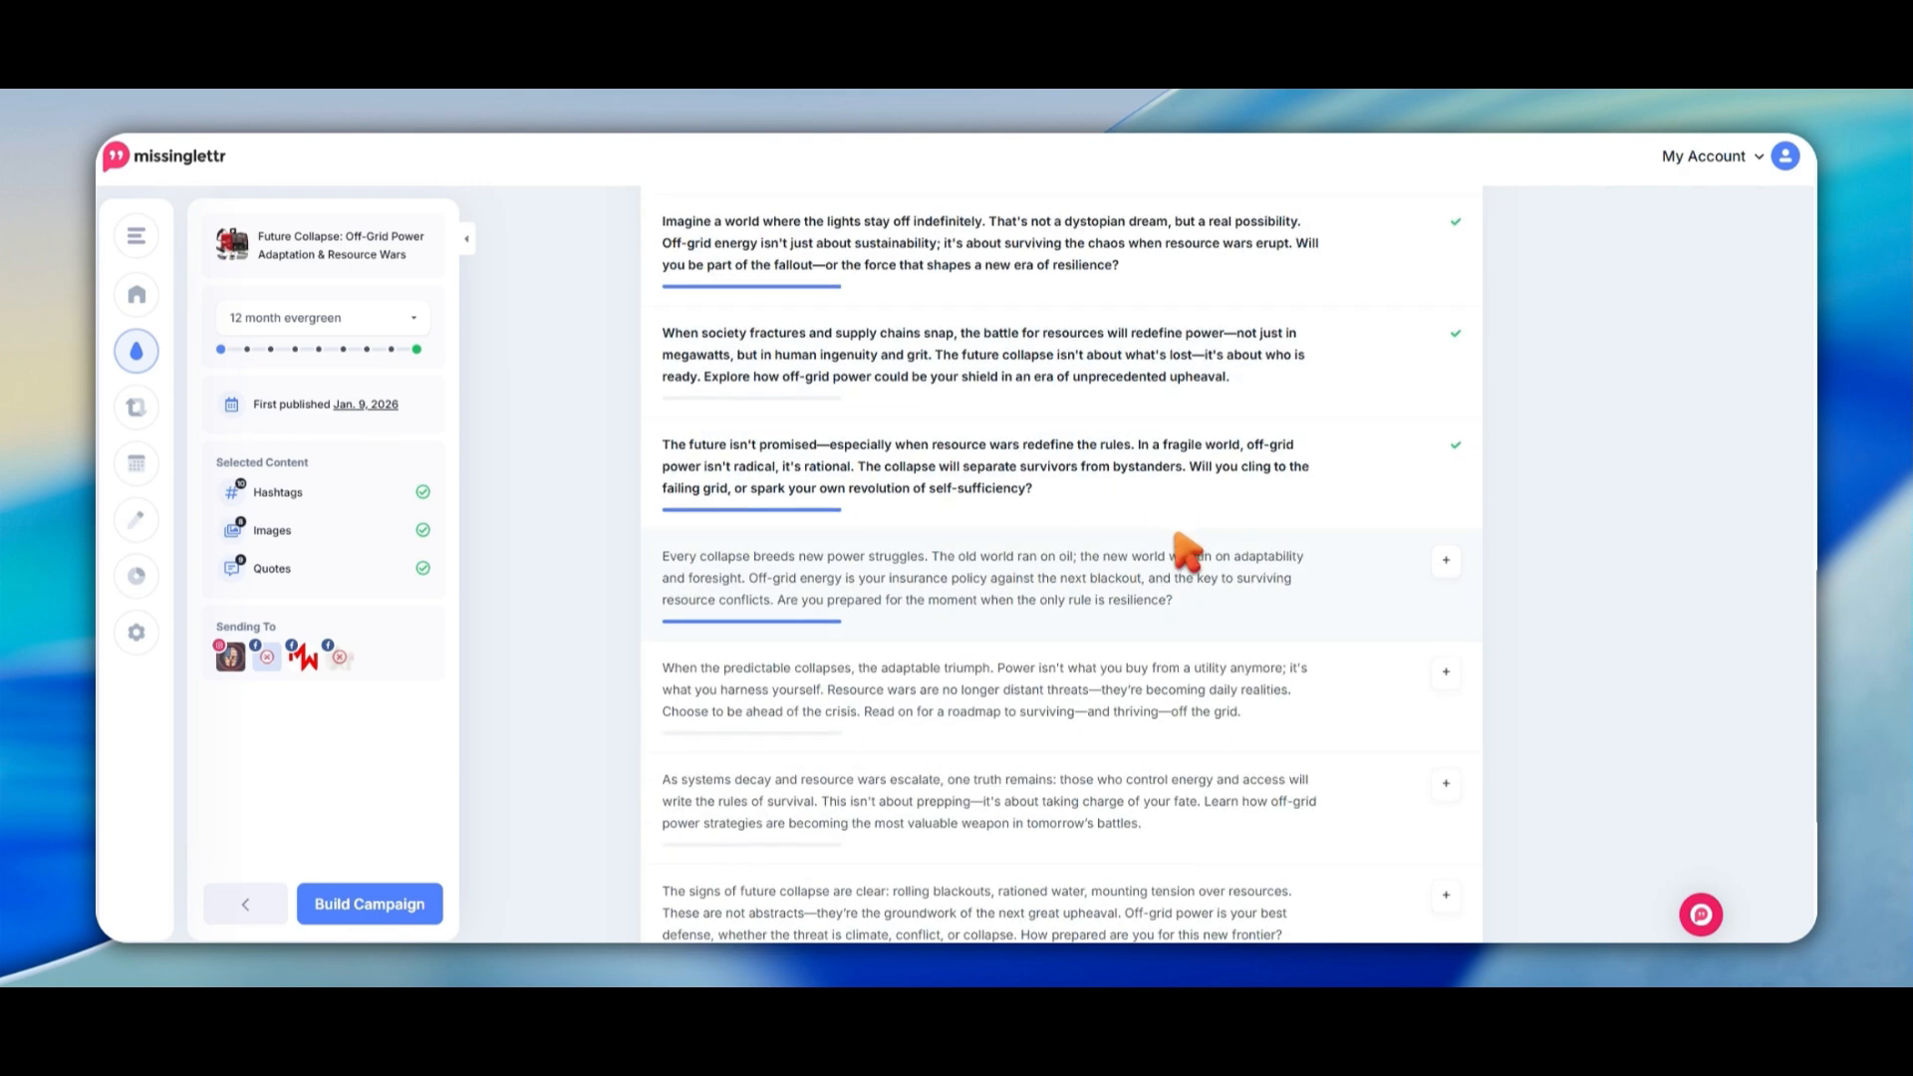
# Build the campaign and make its Day 0 social post use a custom image
pyautogui.click(399, 892)
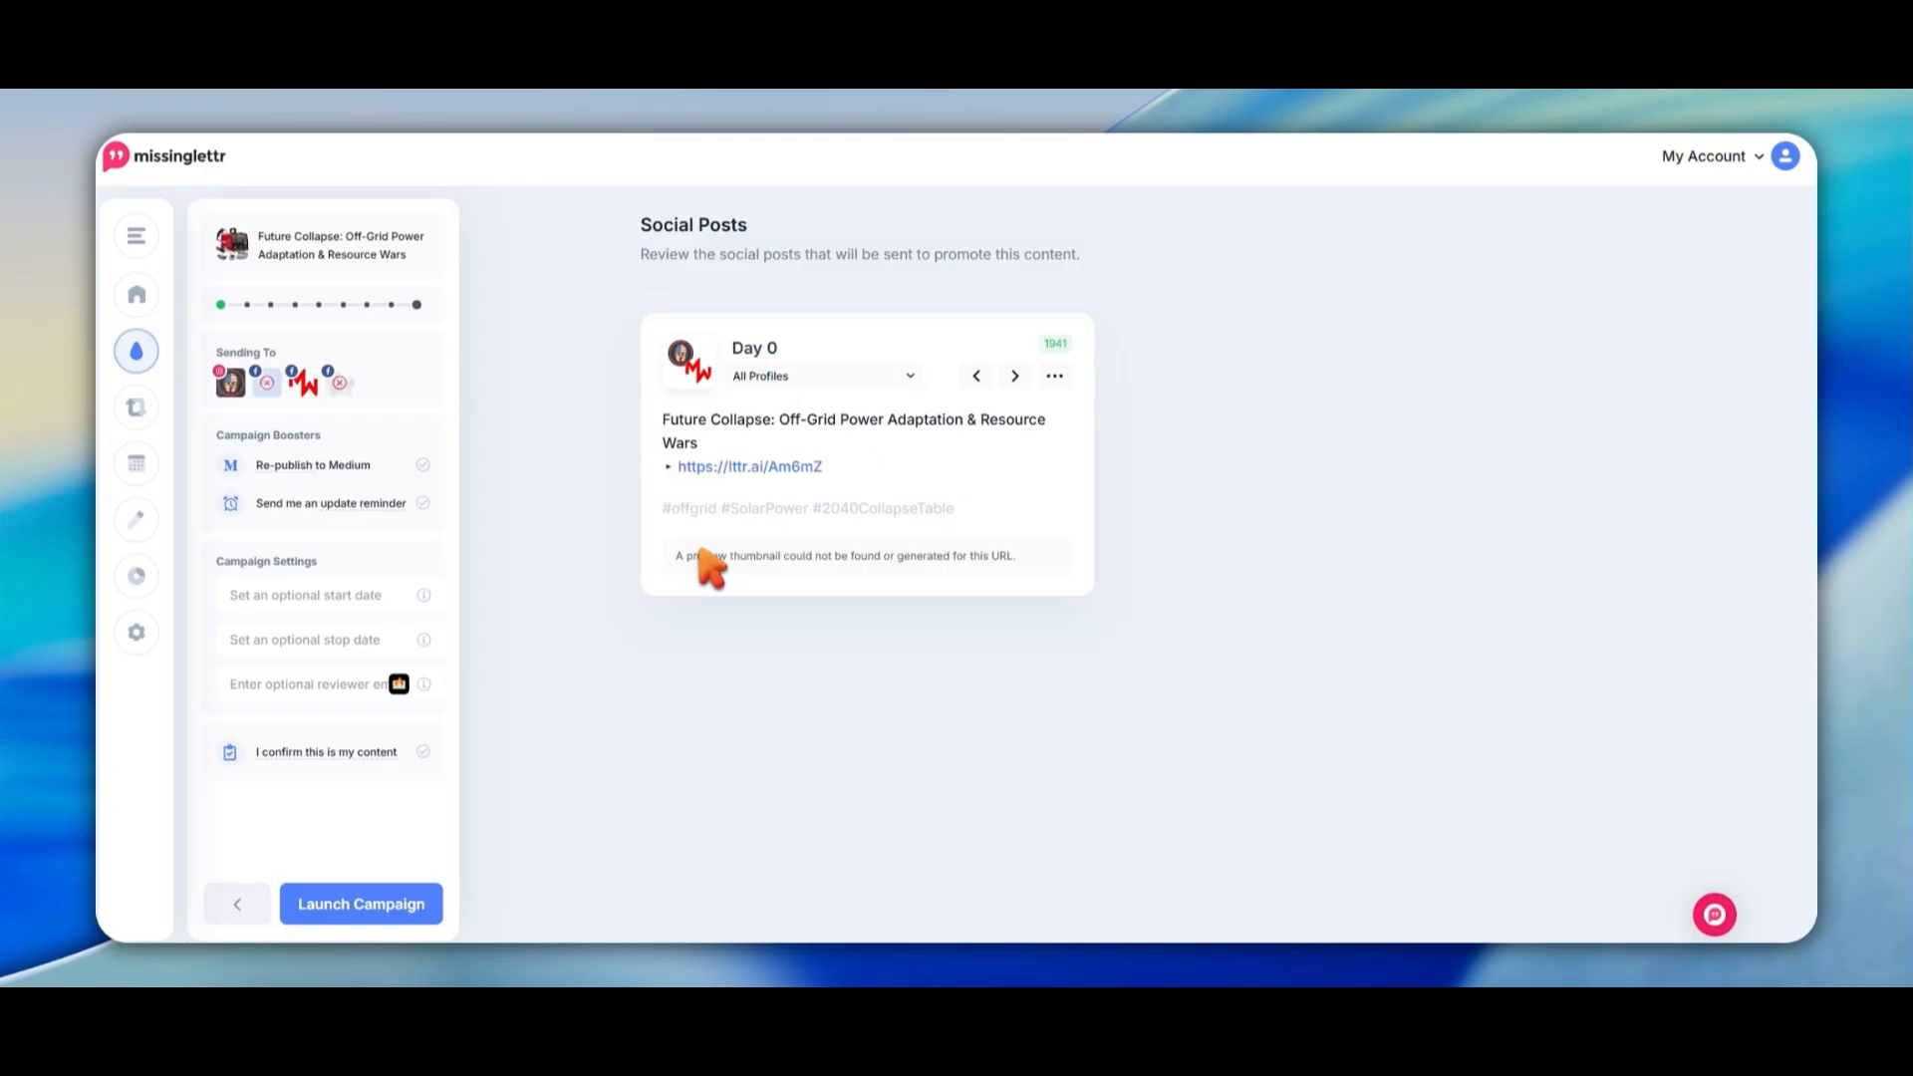
pyautogui.click(1054, 377)
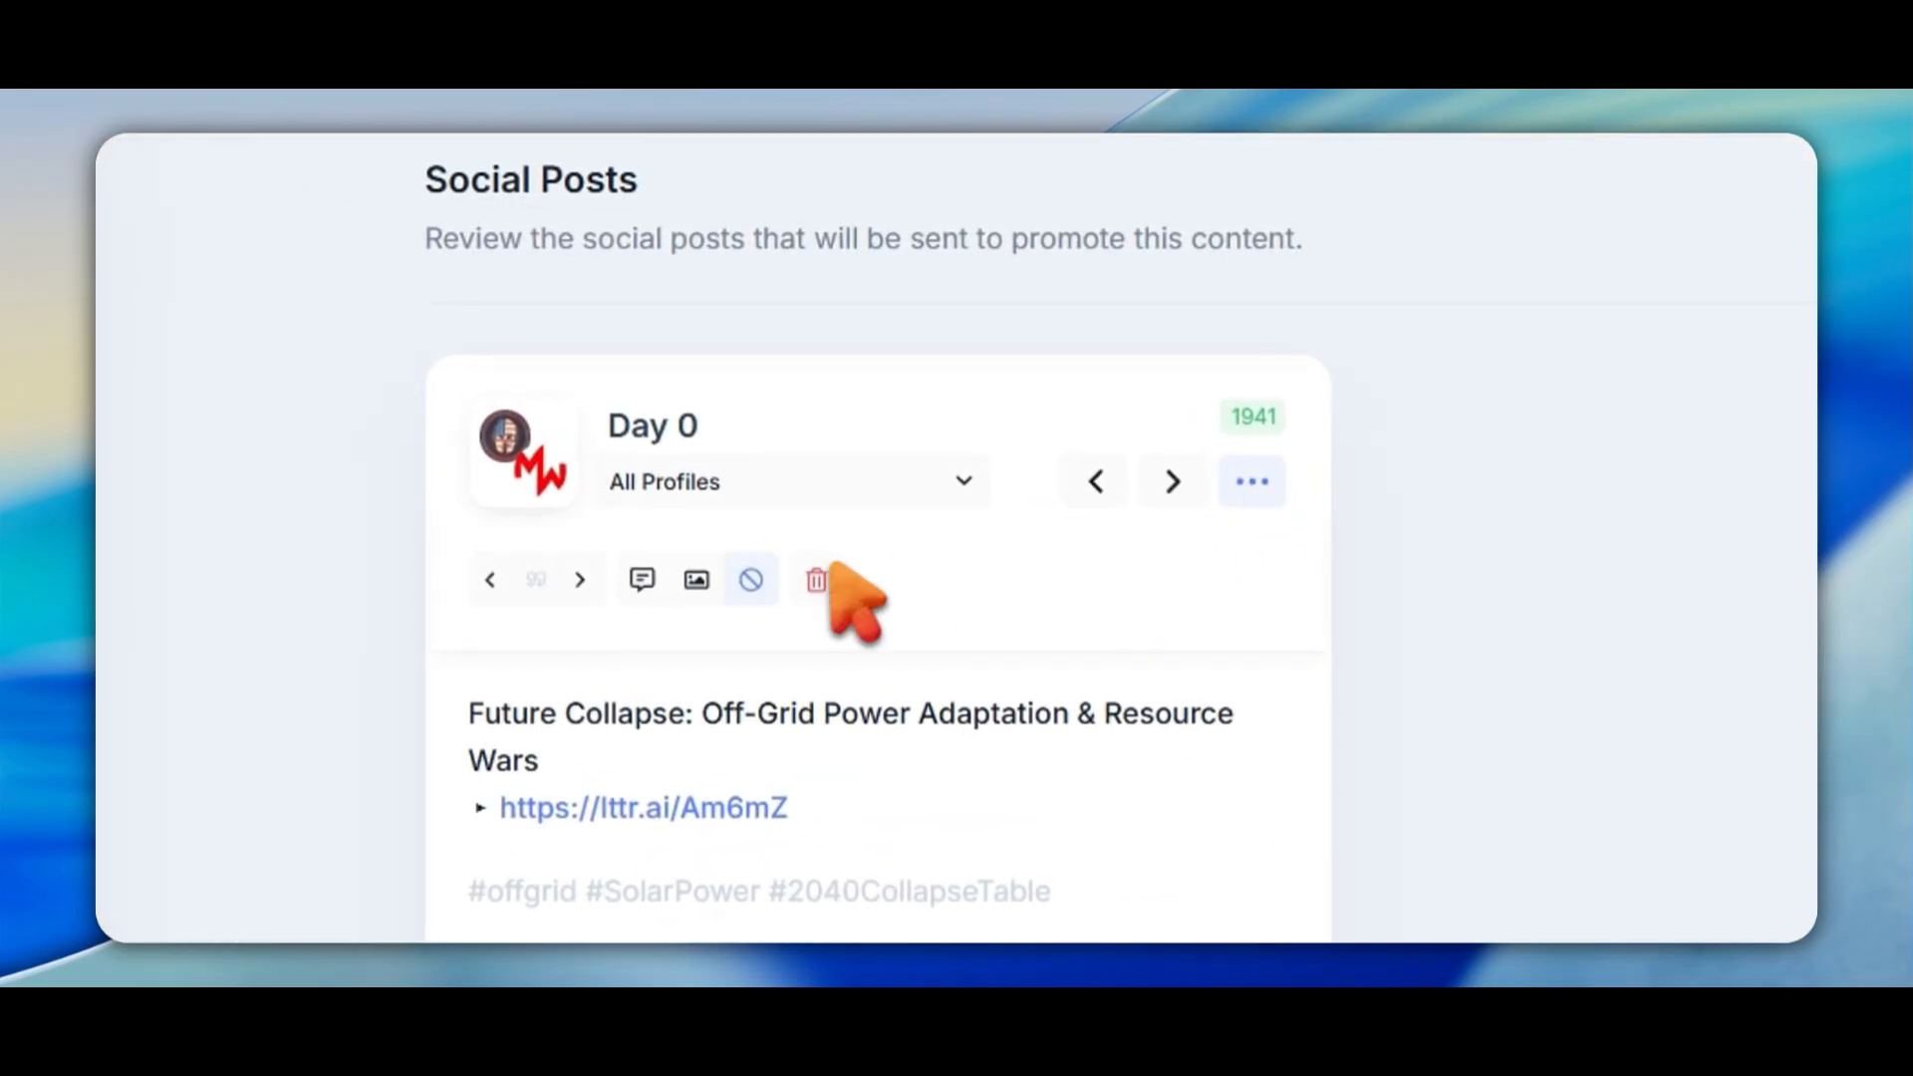
pyautogui.click(682, 588)
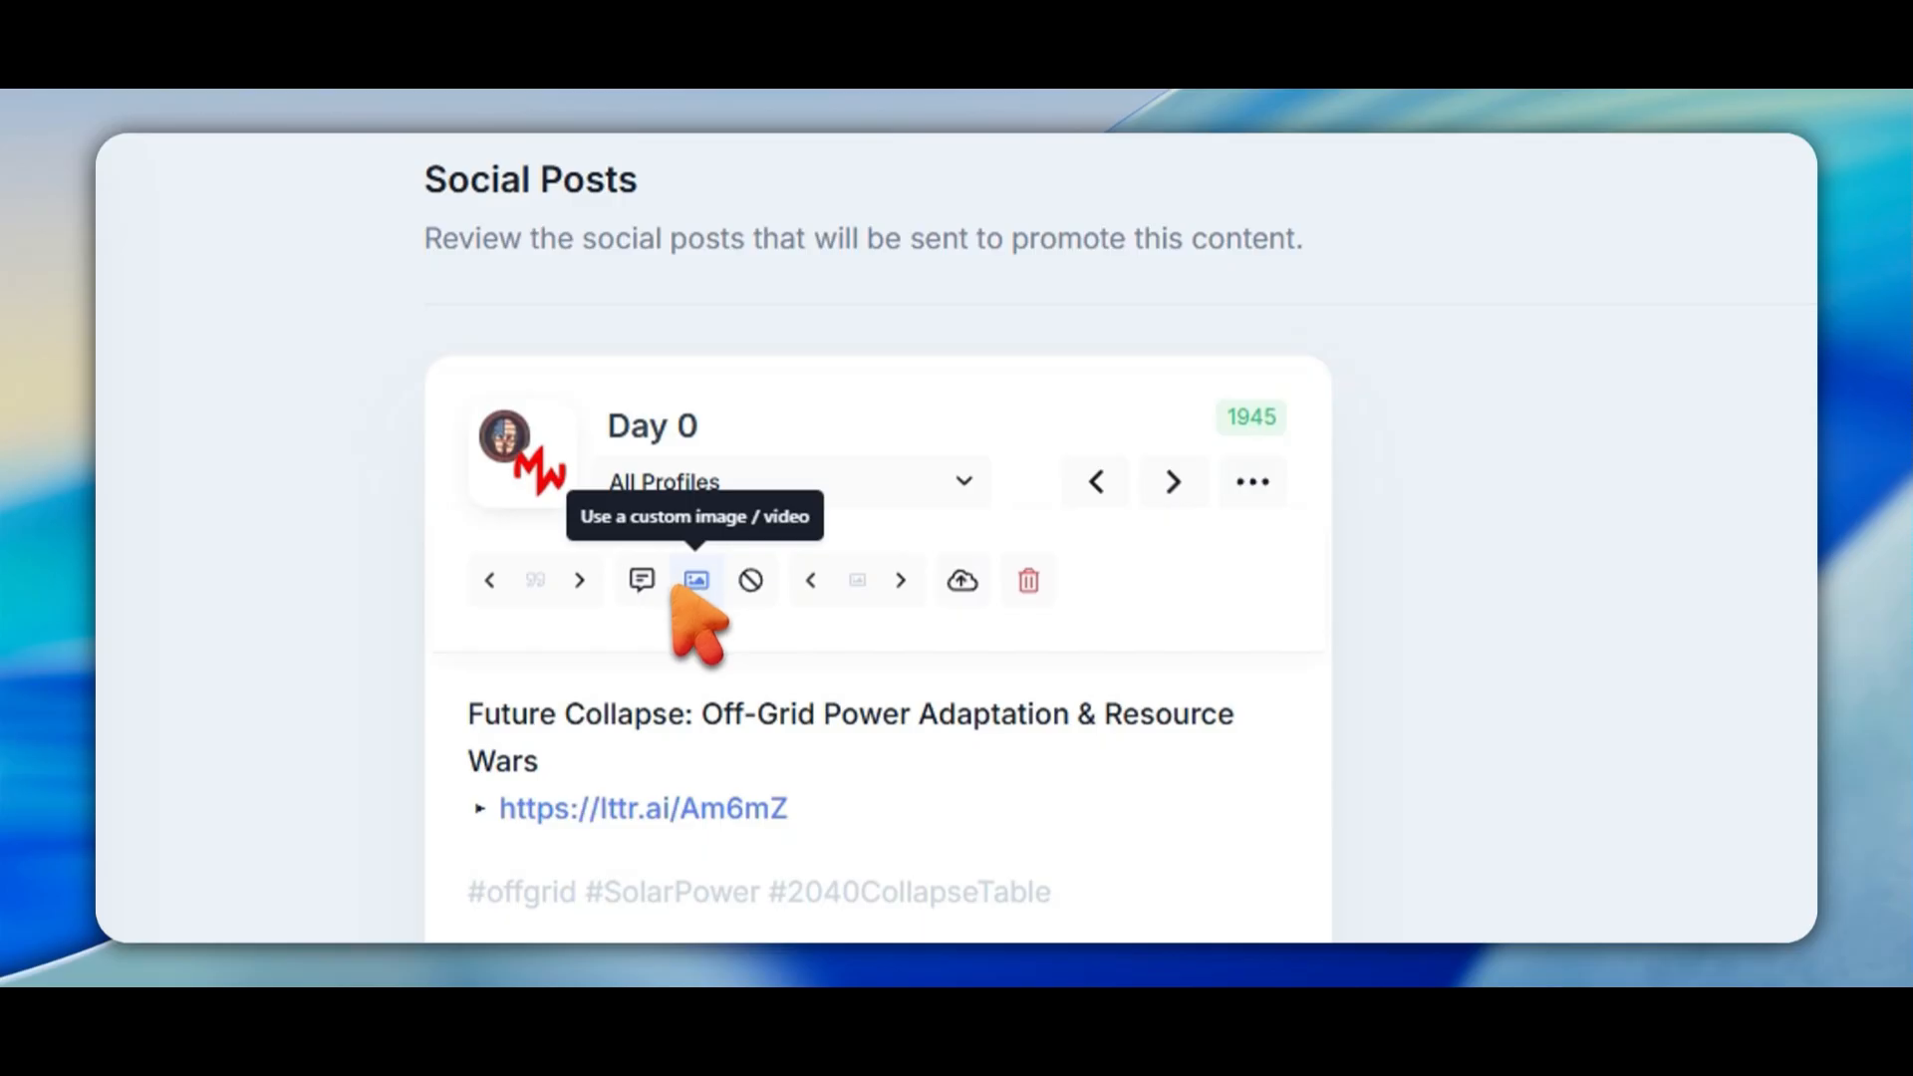
pyautogui.click(1251, 493)
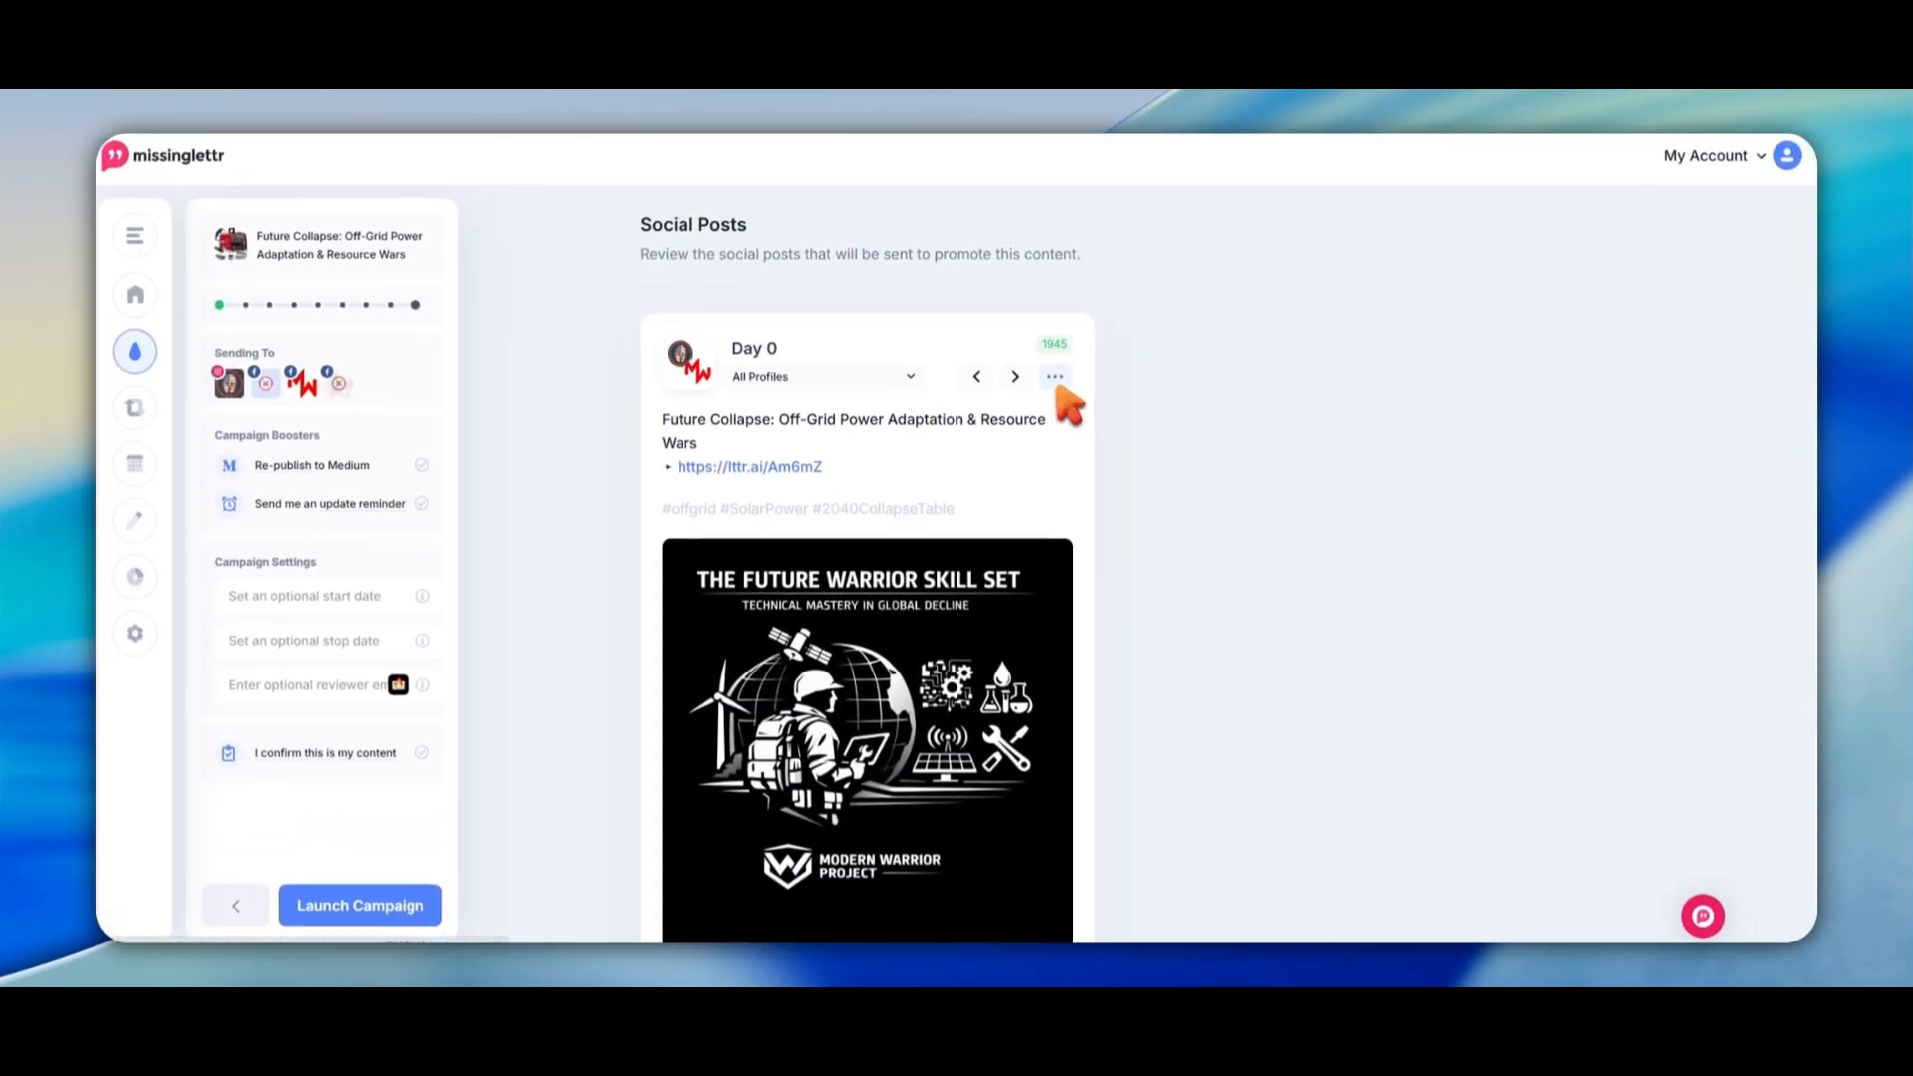
# Show the Day 0 post's editing options and review its text, hashtags and attached image
pyautogui.click(1054, 375)
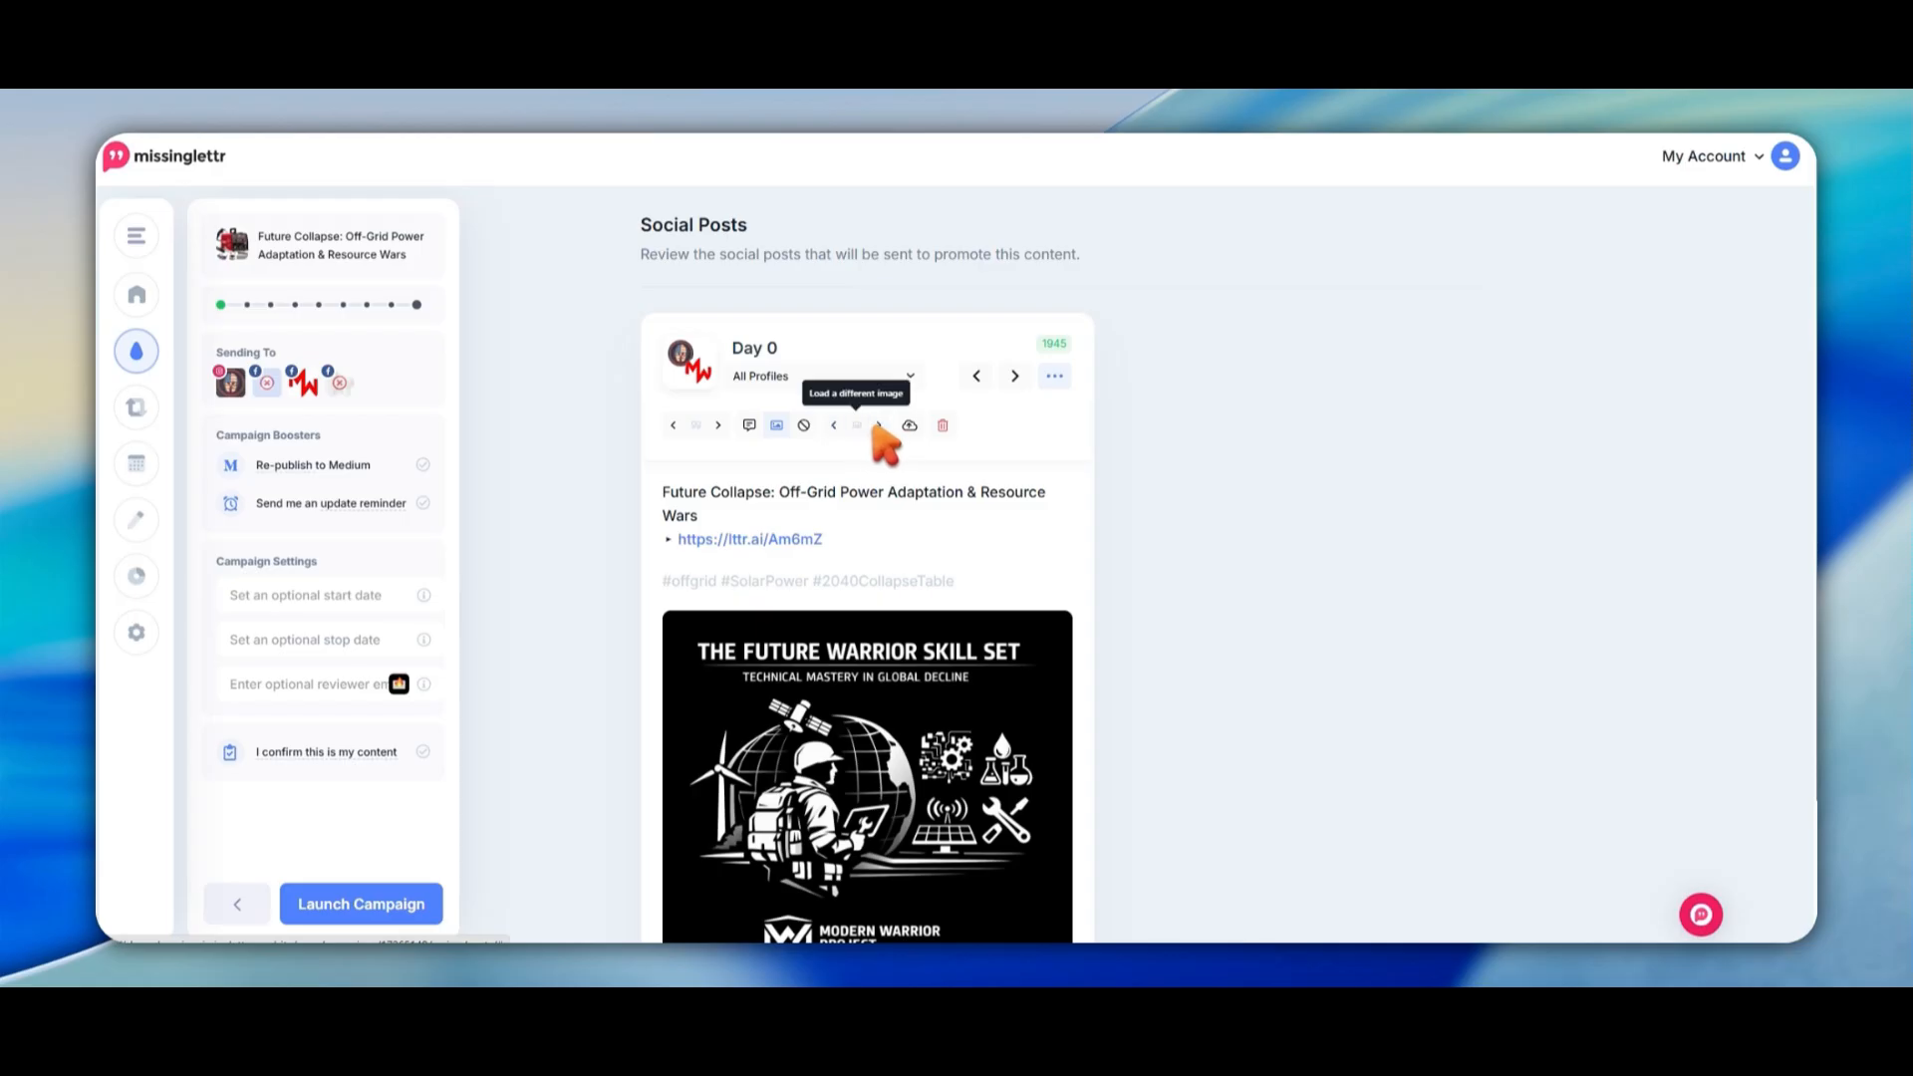
pyautogui.scroll(-2, 917, 546)
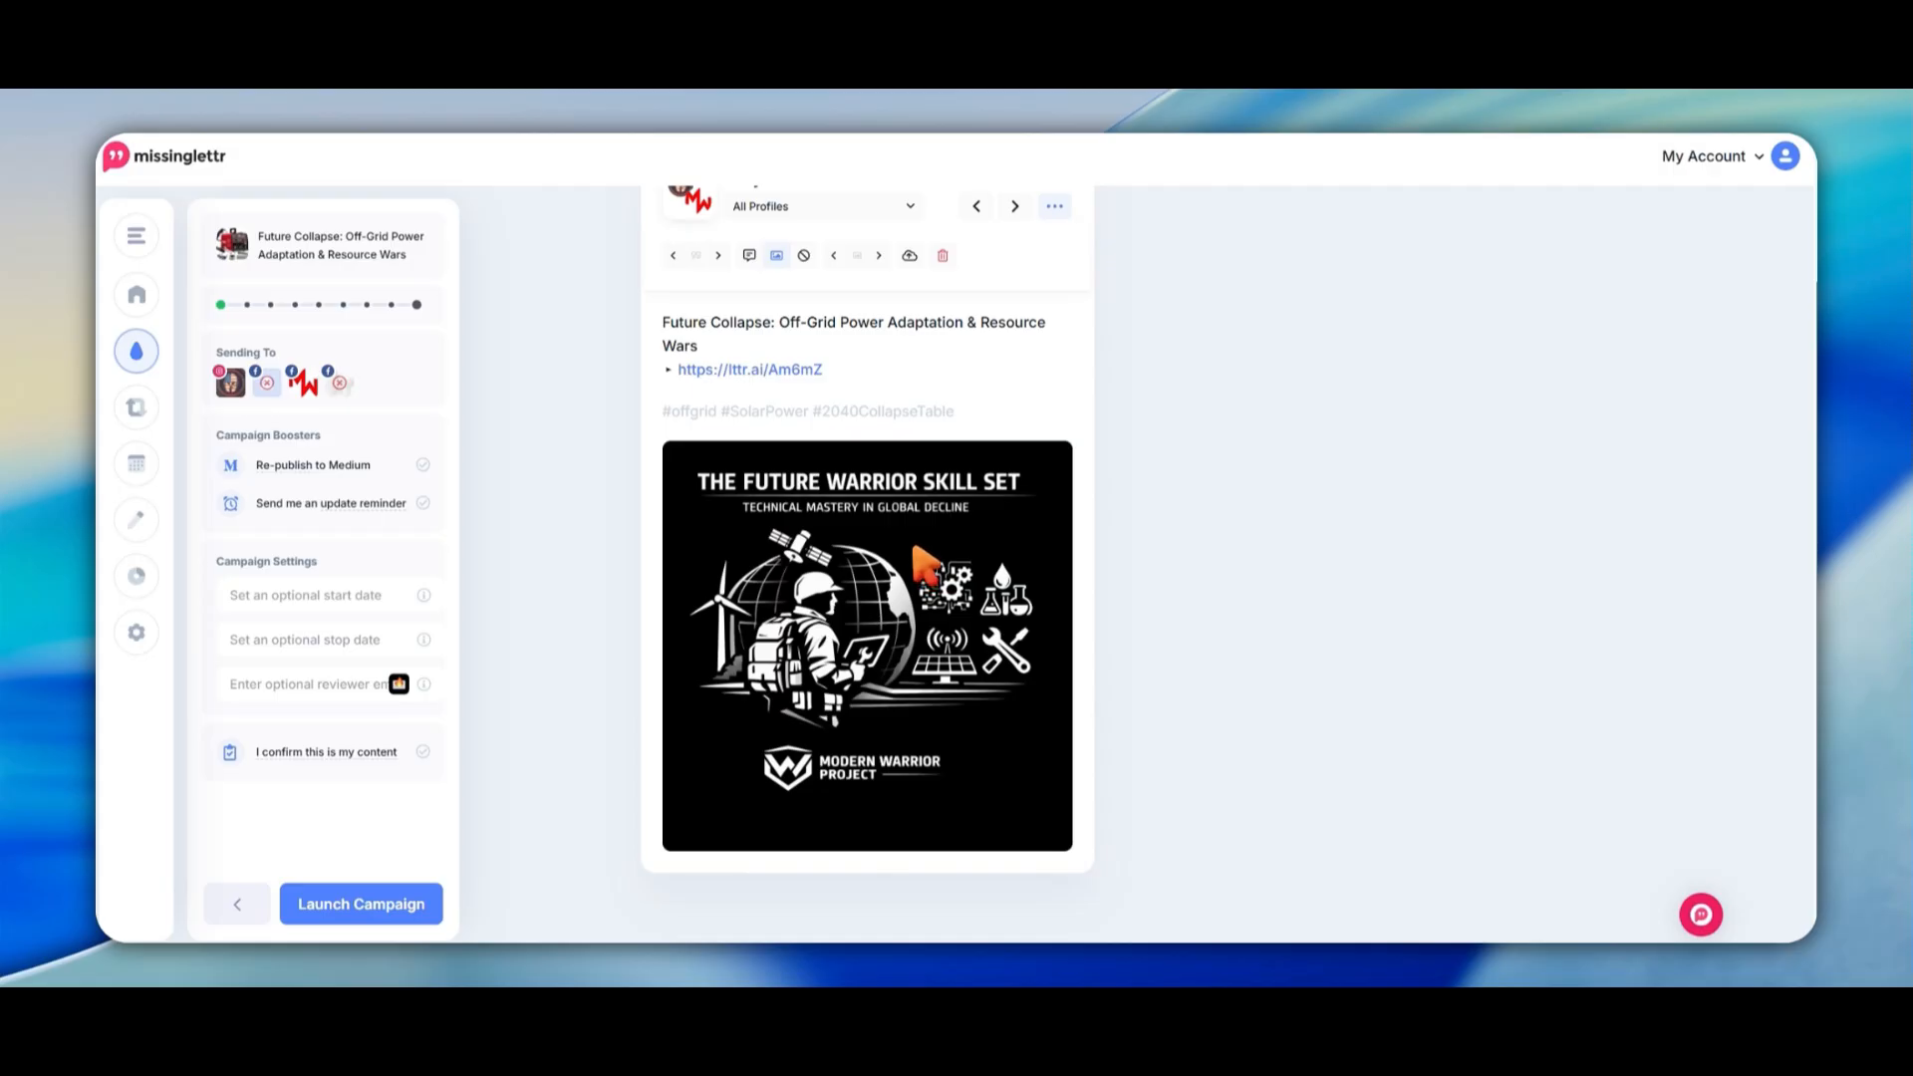
pyautogui.scroll(1, 924, 561)
pyautogui.scroll(-1, 916, 553)
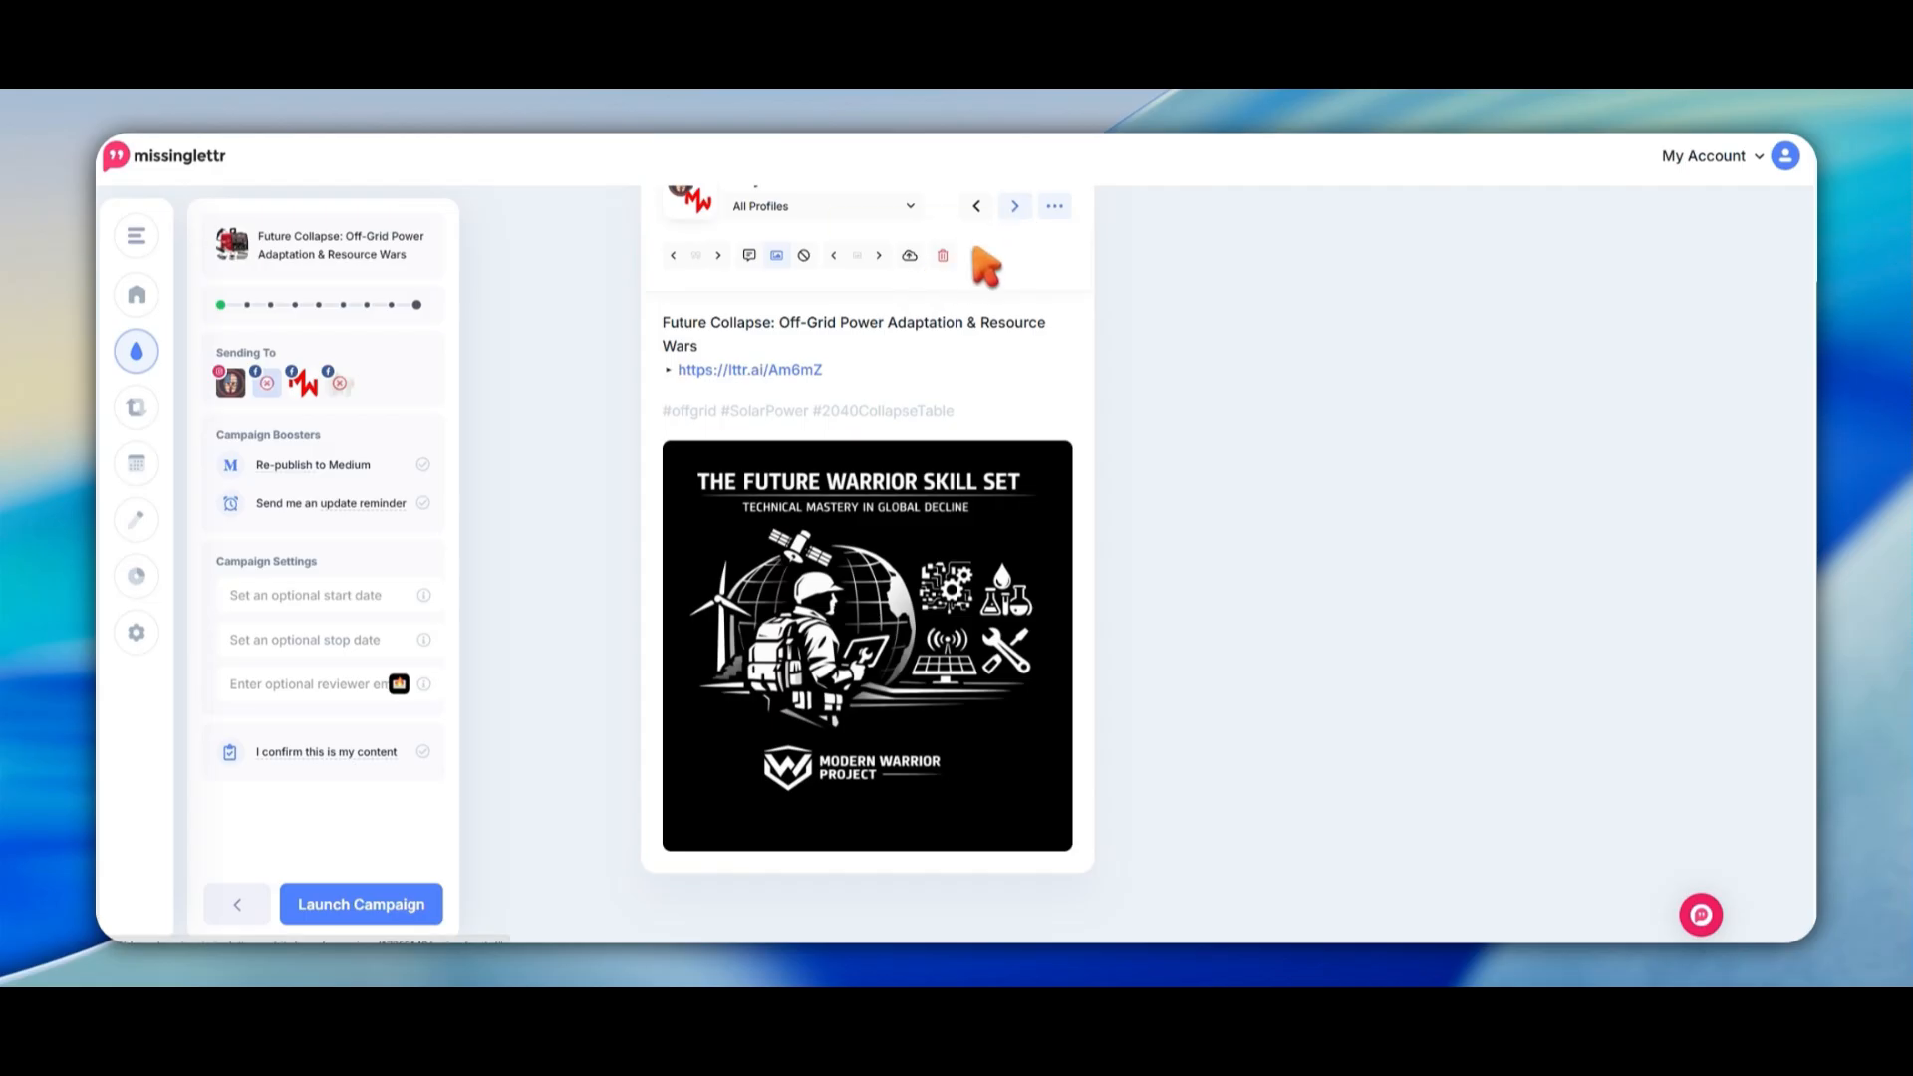
pyautogui.scroll(1, 1018, 377)
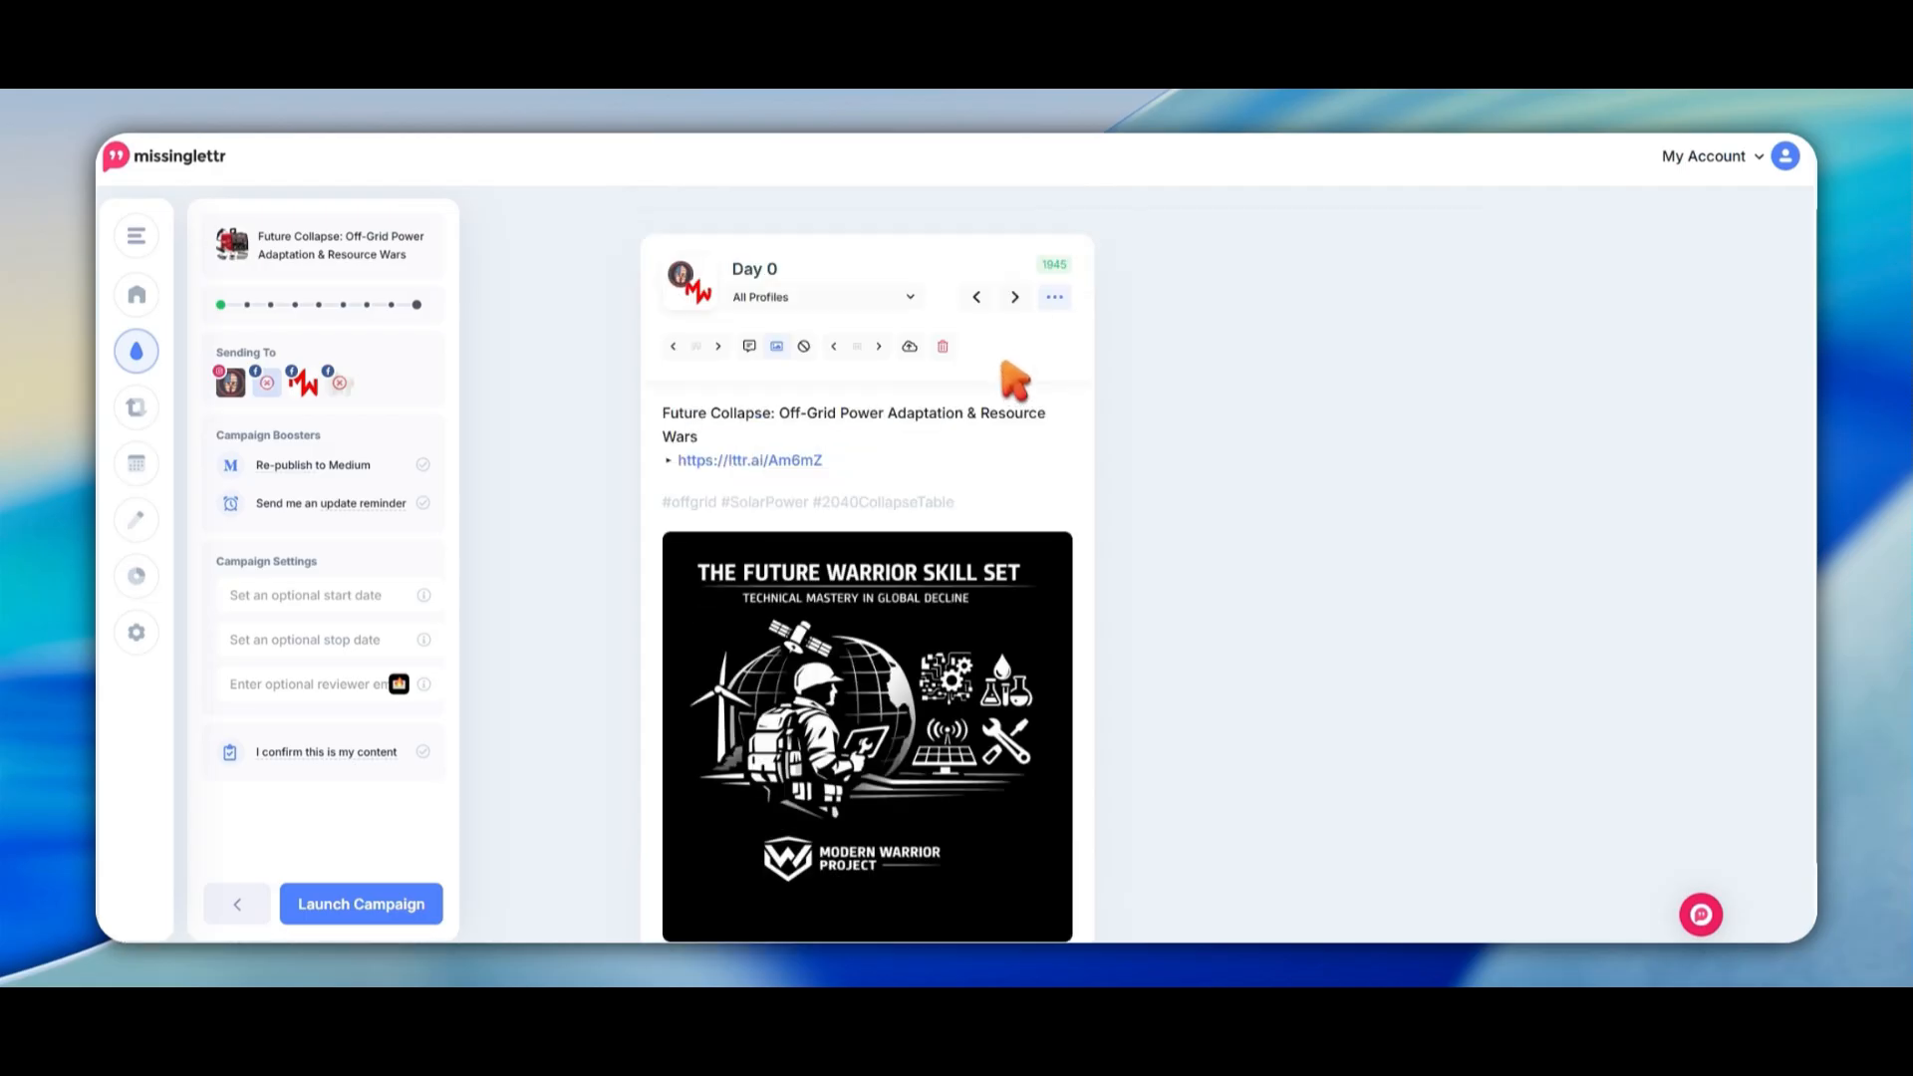
# Go to the Day 3 post and make it use a quote image
pyautogui.click(1015, 297)
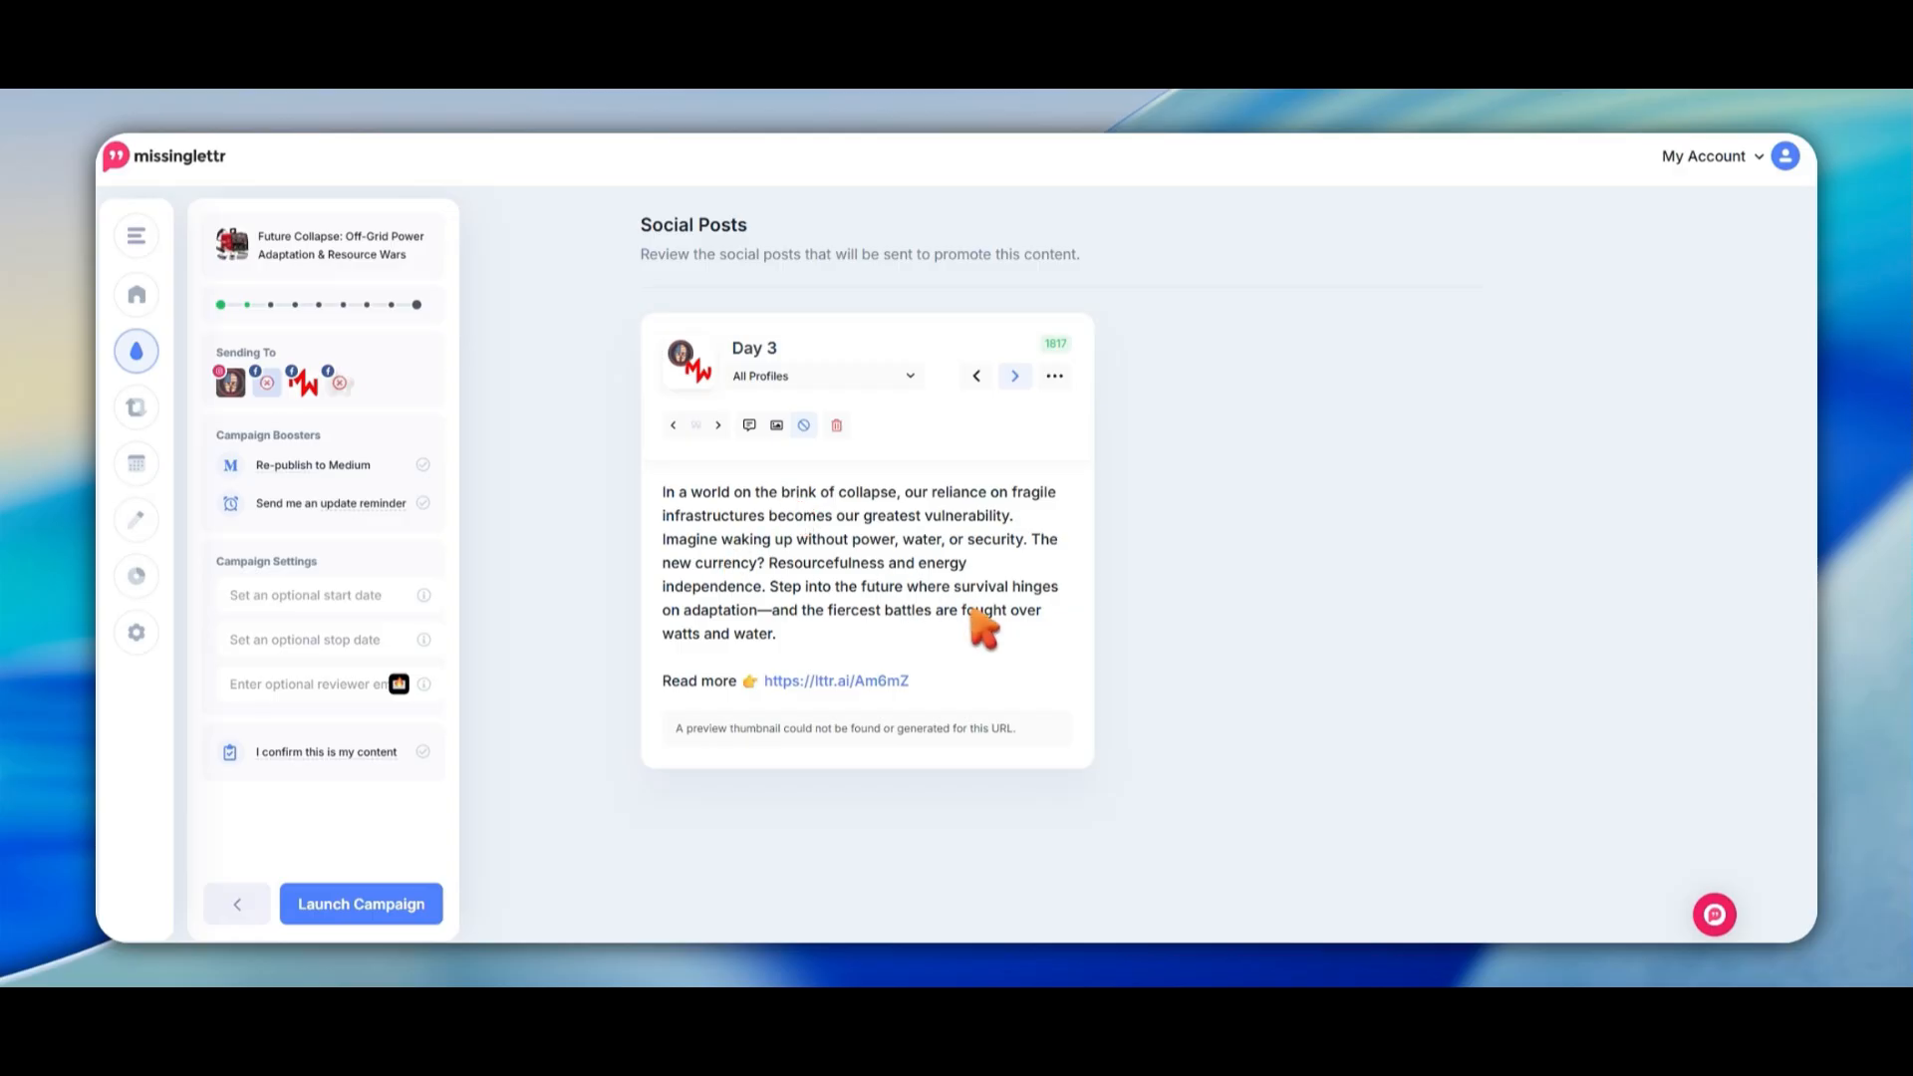
pyautogui.click(748, 426)
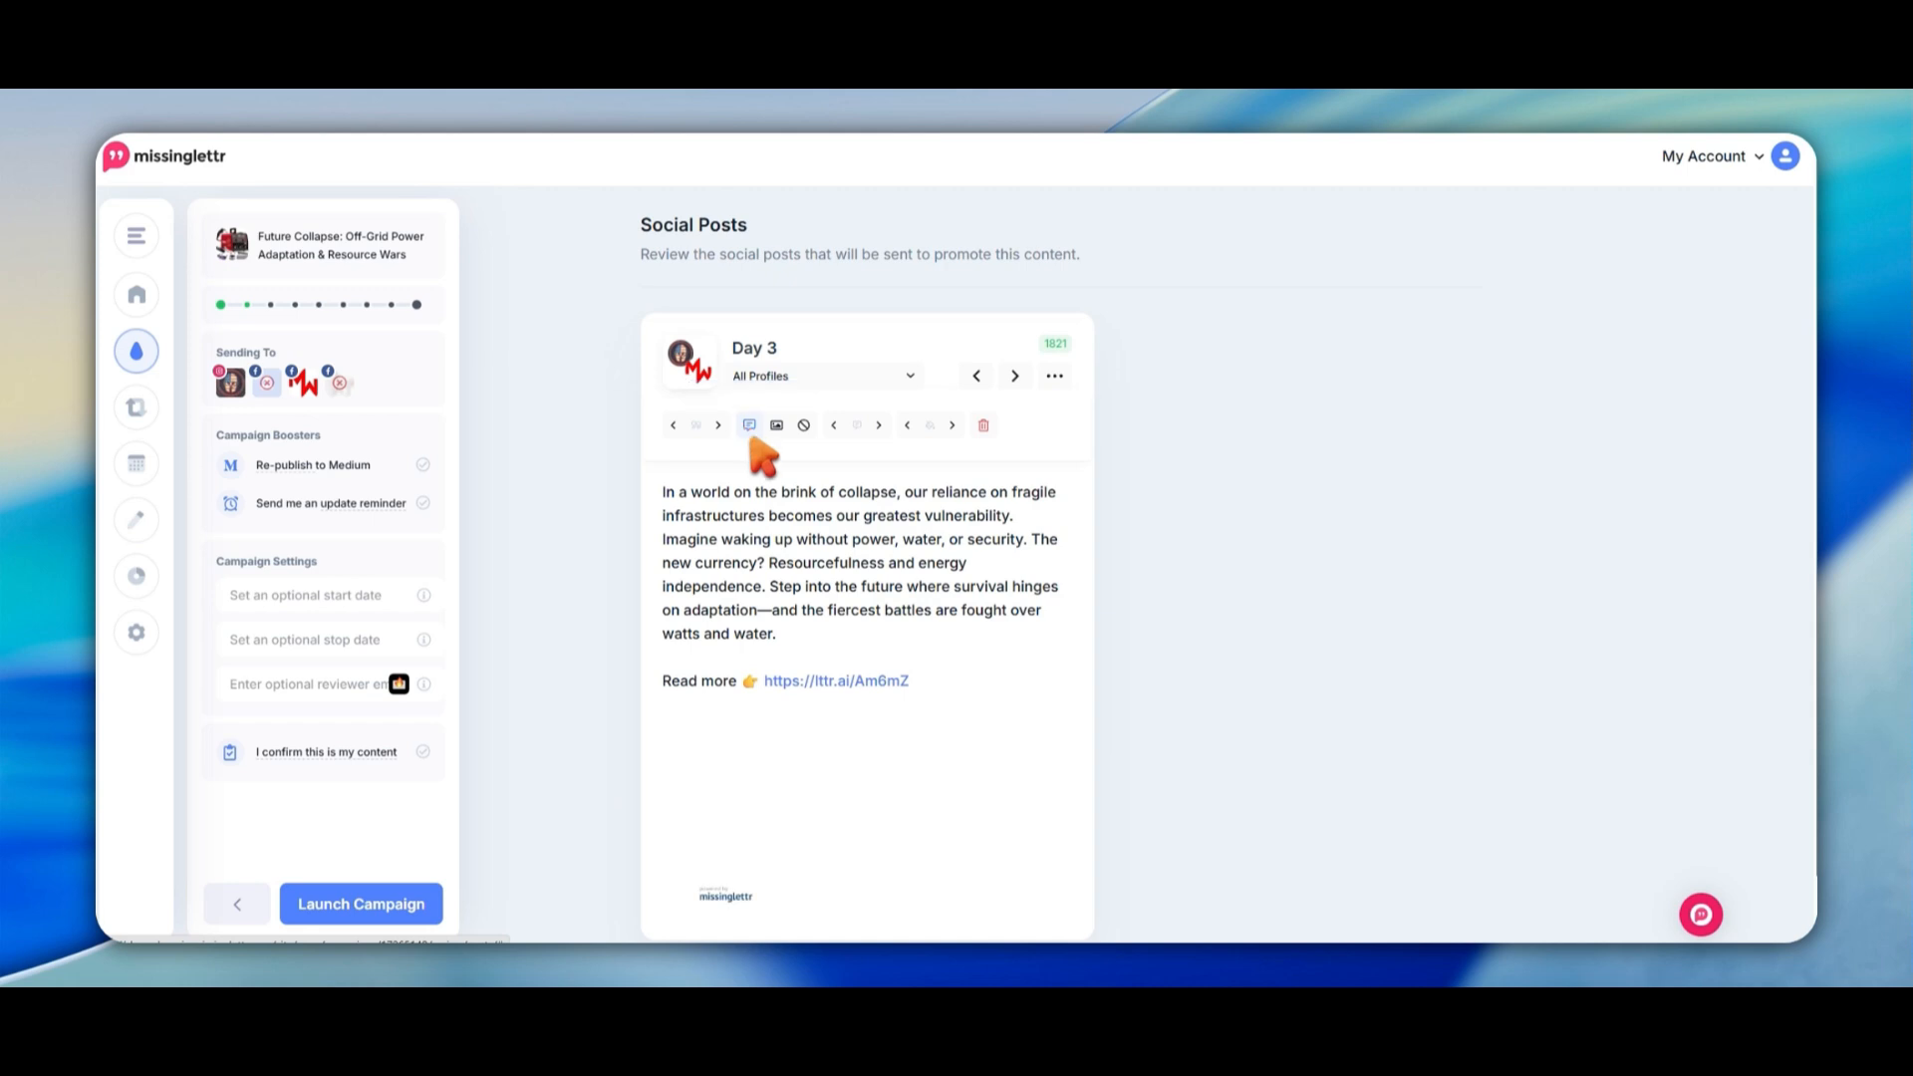
pyautogui.scroll(-1, 764, 462)
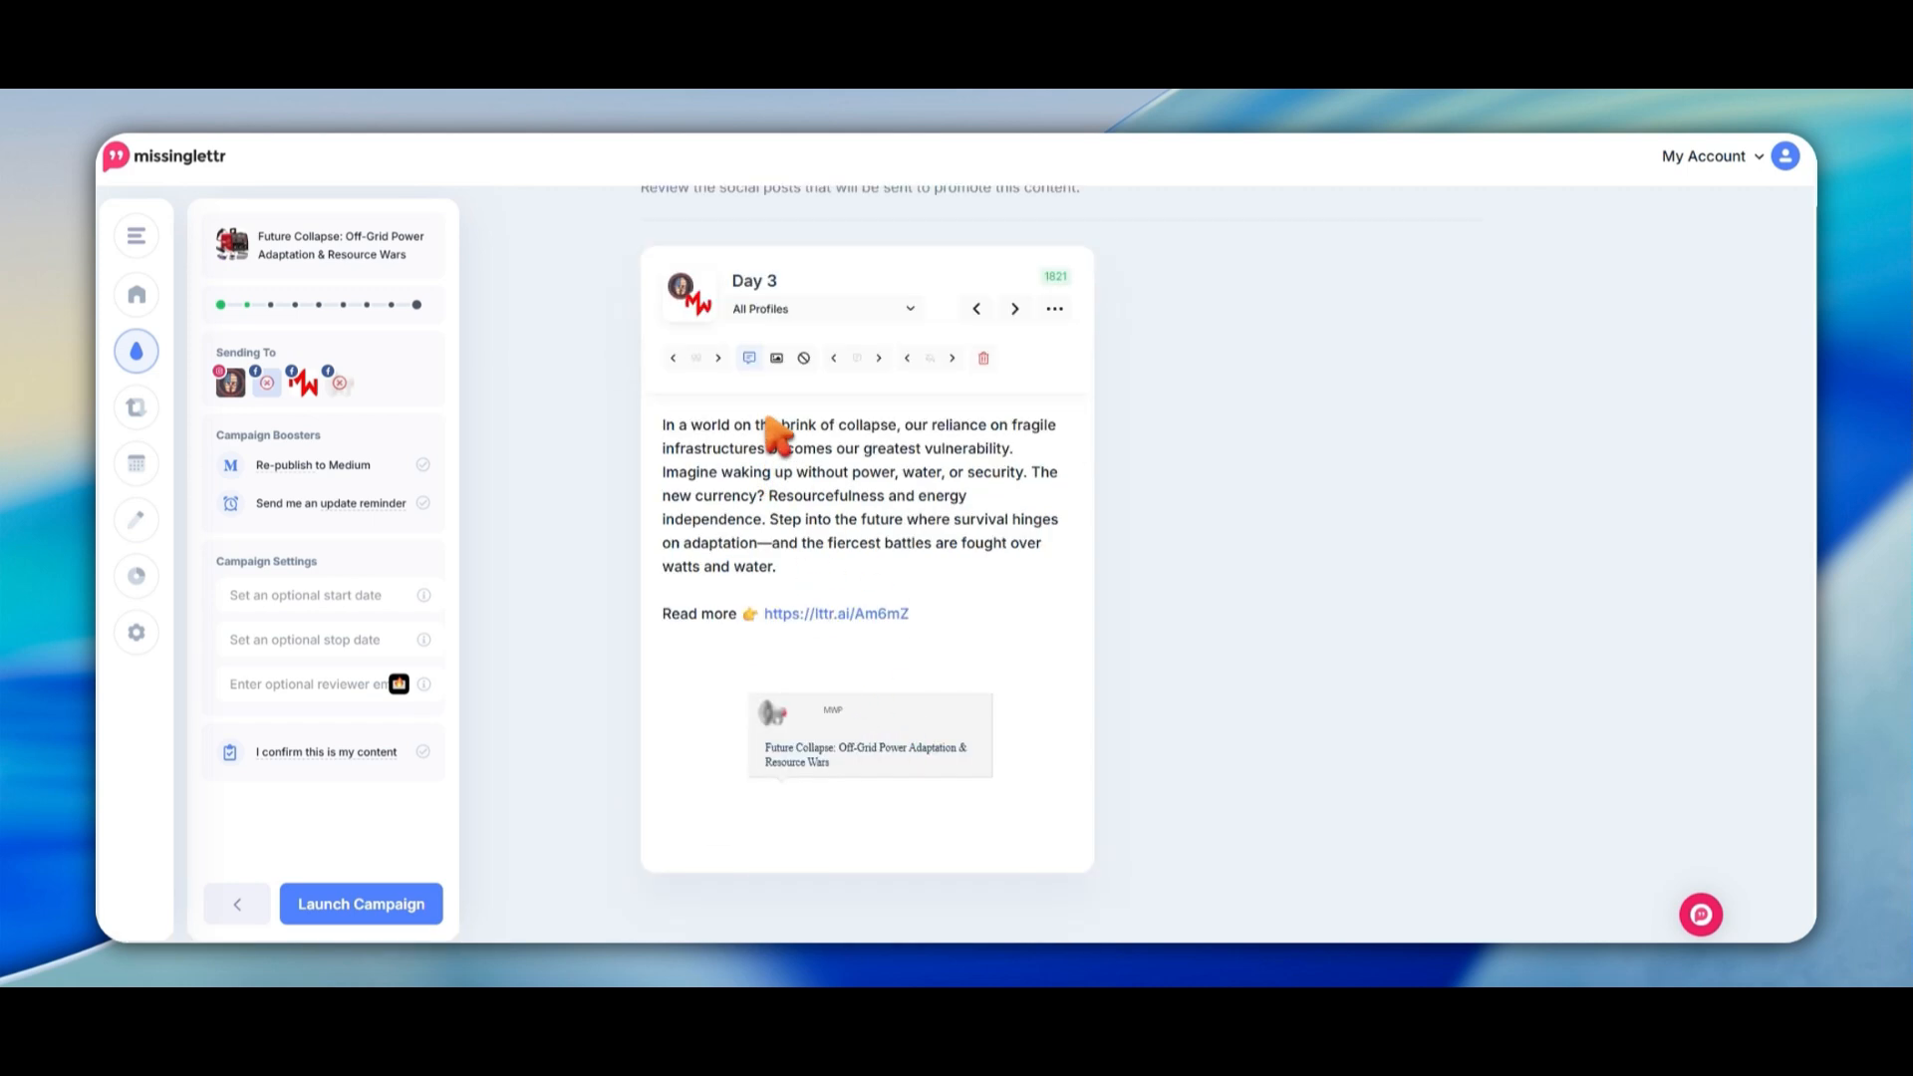
# Change the Day 3 post's quote to "As global systems crack..." and its quote image to the design with a dark street background
pyautogui.click(717, 358)
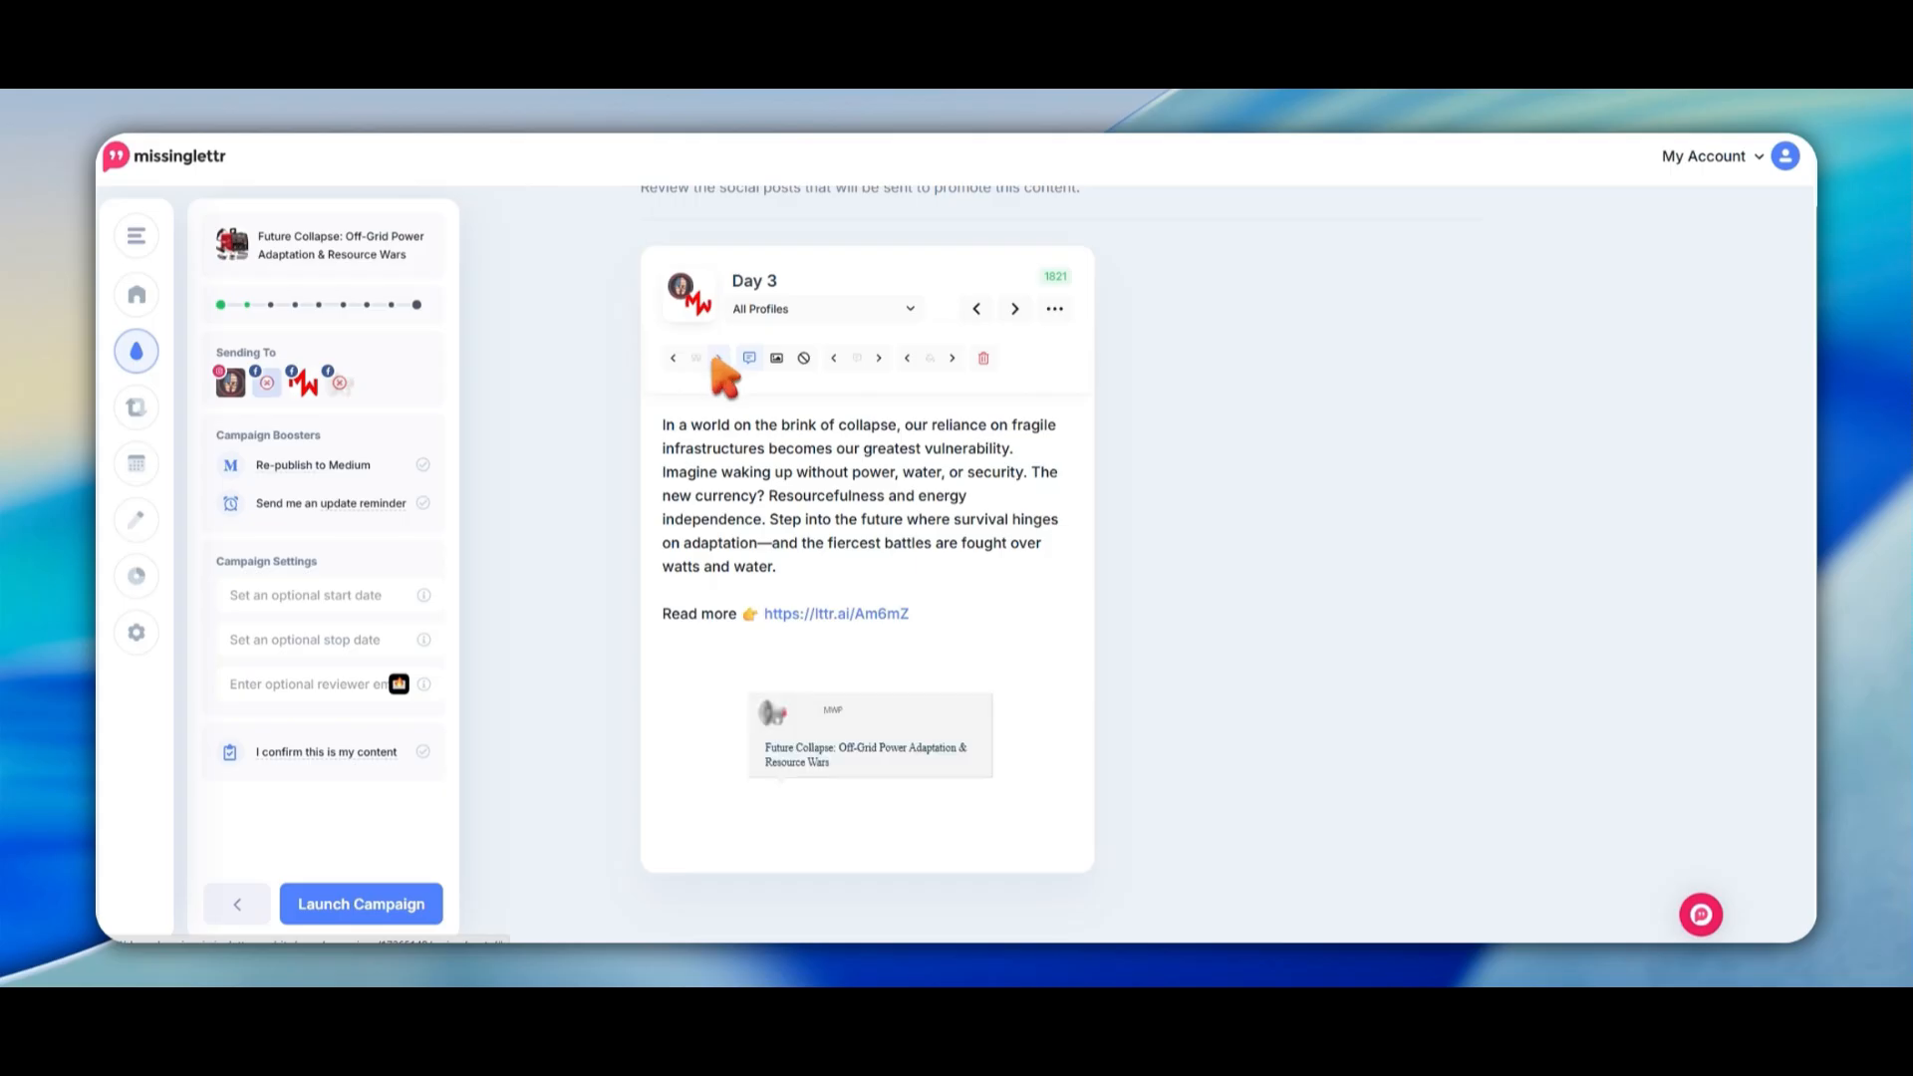
pyautogui.click(716, 358)
pyautogui.click(716, 365)
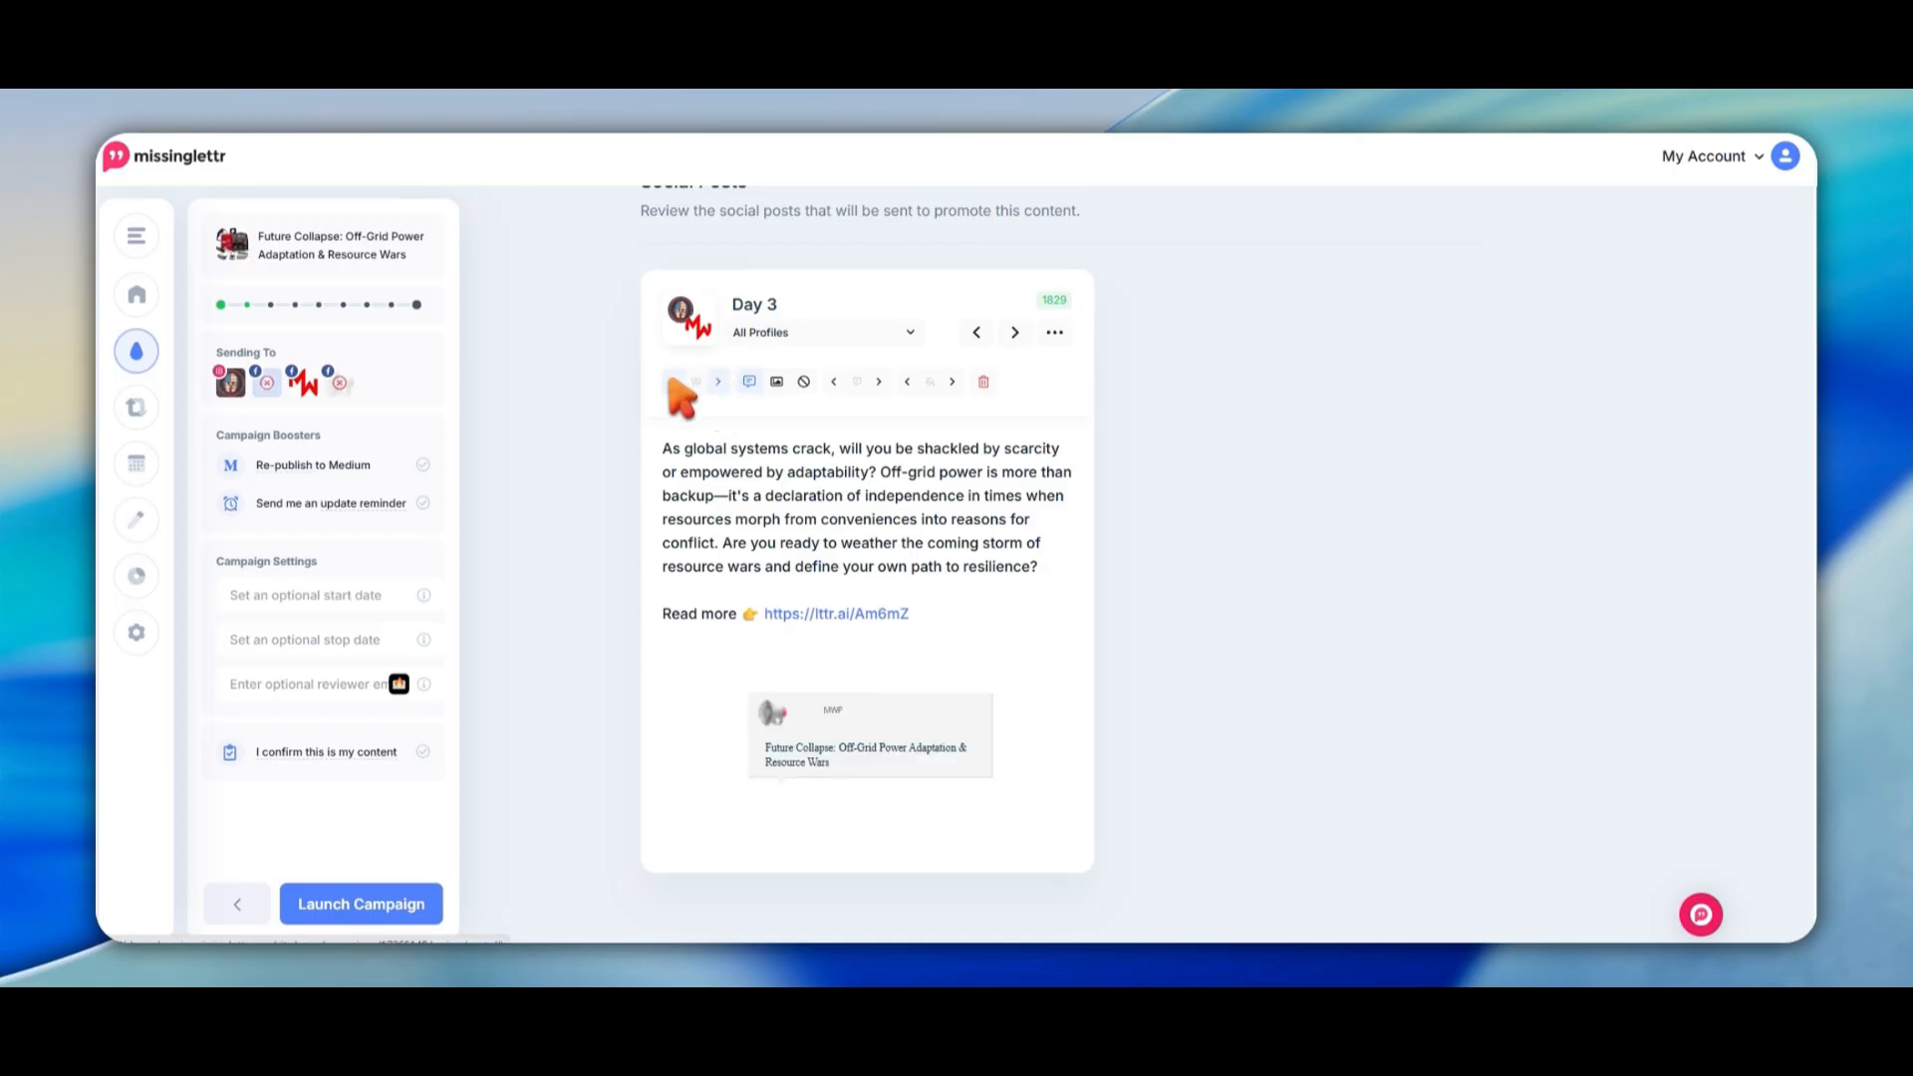
pyautogui.click(953, 382)
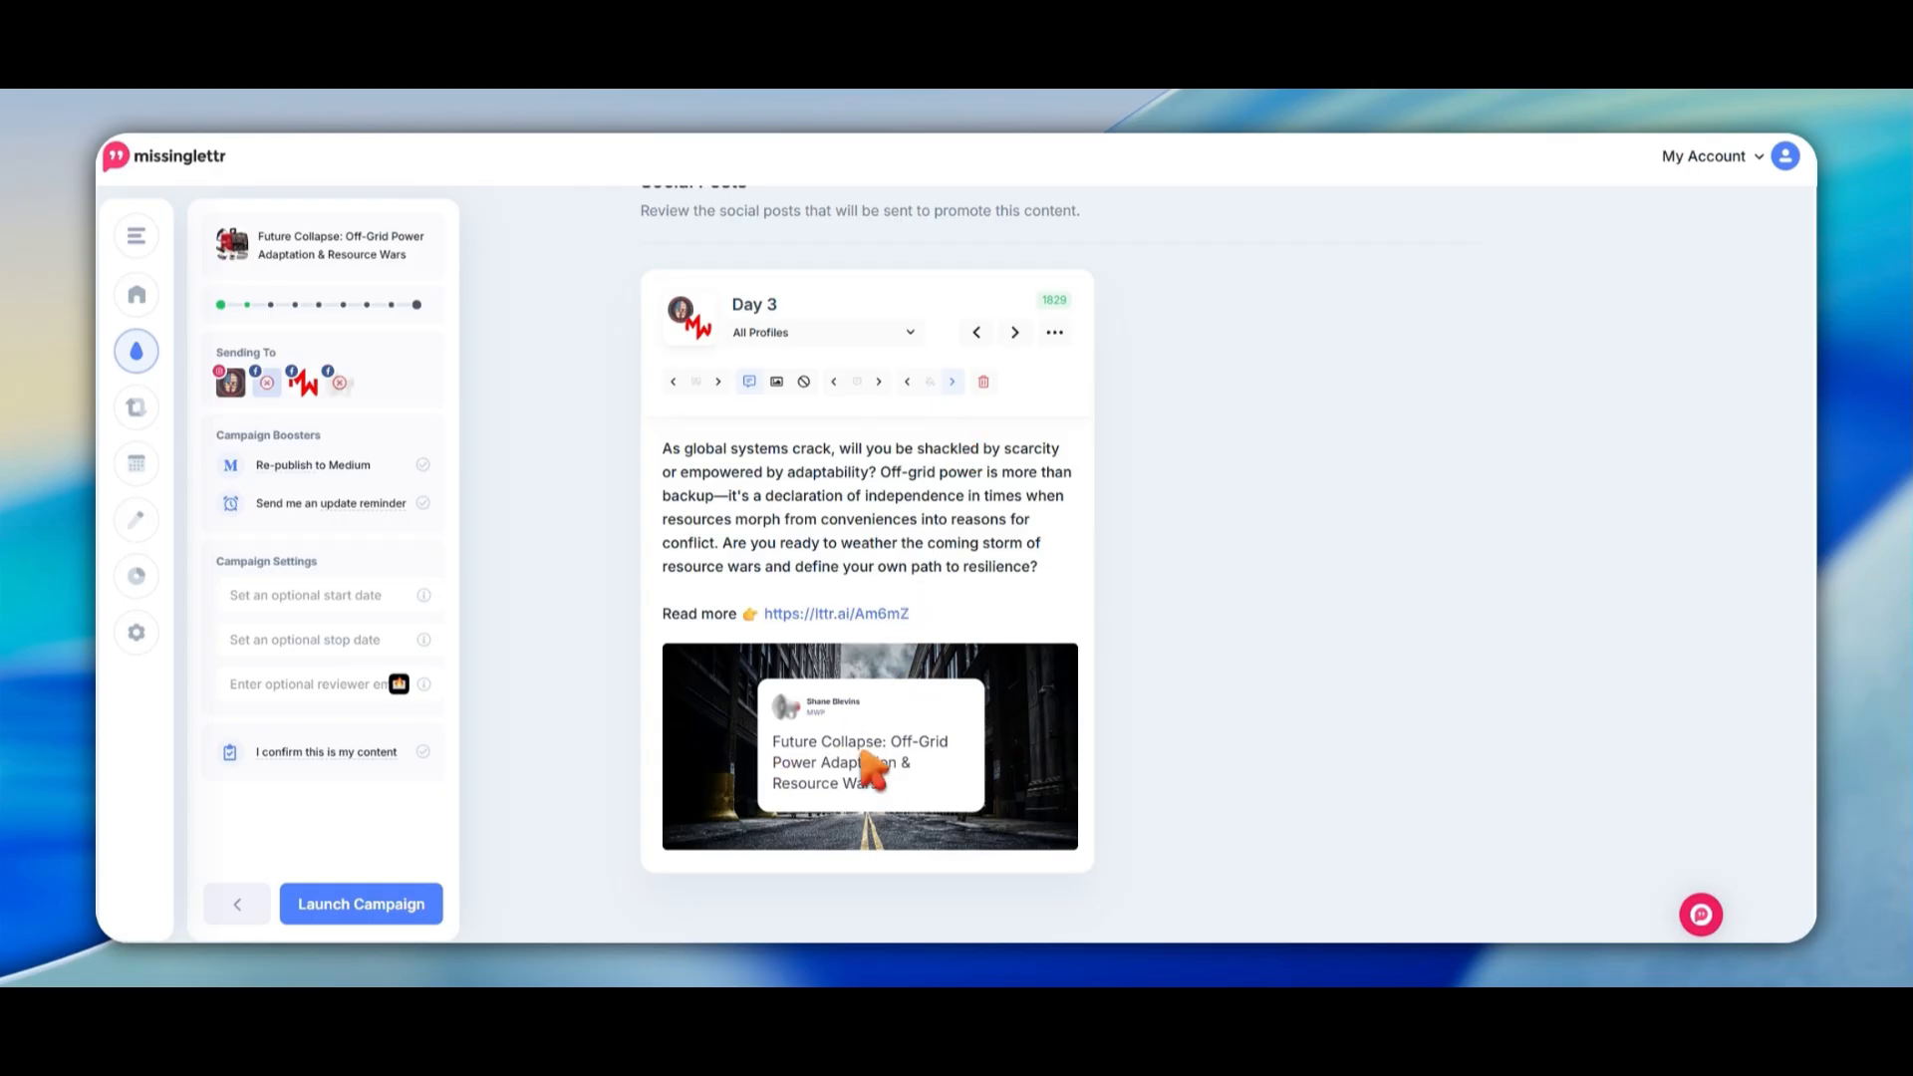
# Go to the Day 7 post and examine its editable quote text and attached infographic
pyautogui.click(1014, 334)
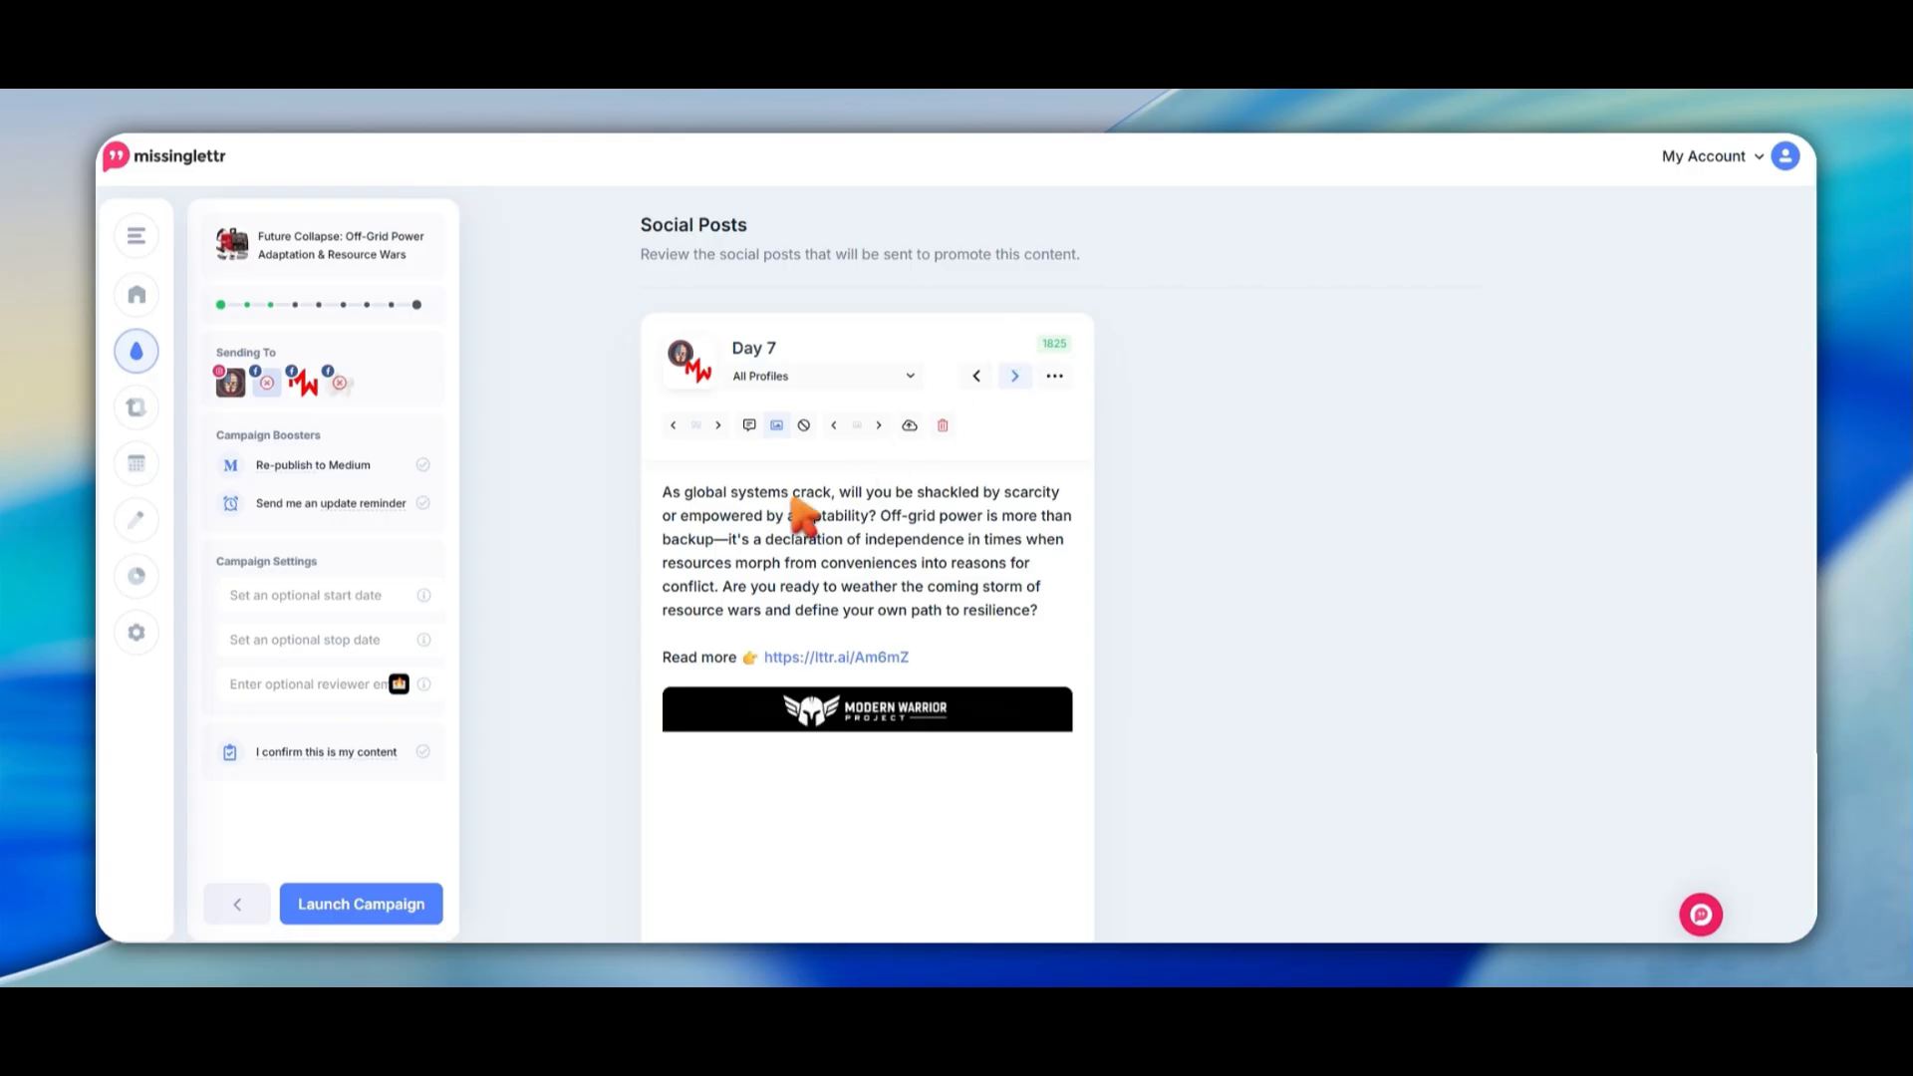
pyautogui.scroll(-2, 807, 508)
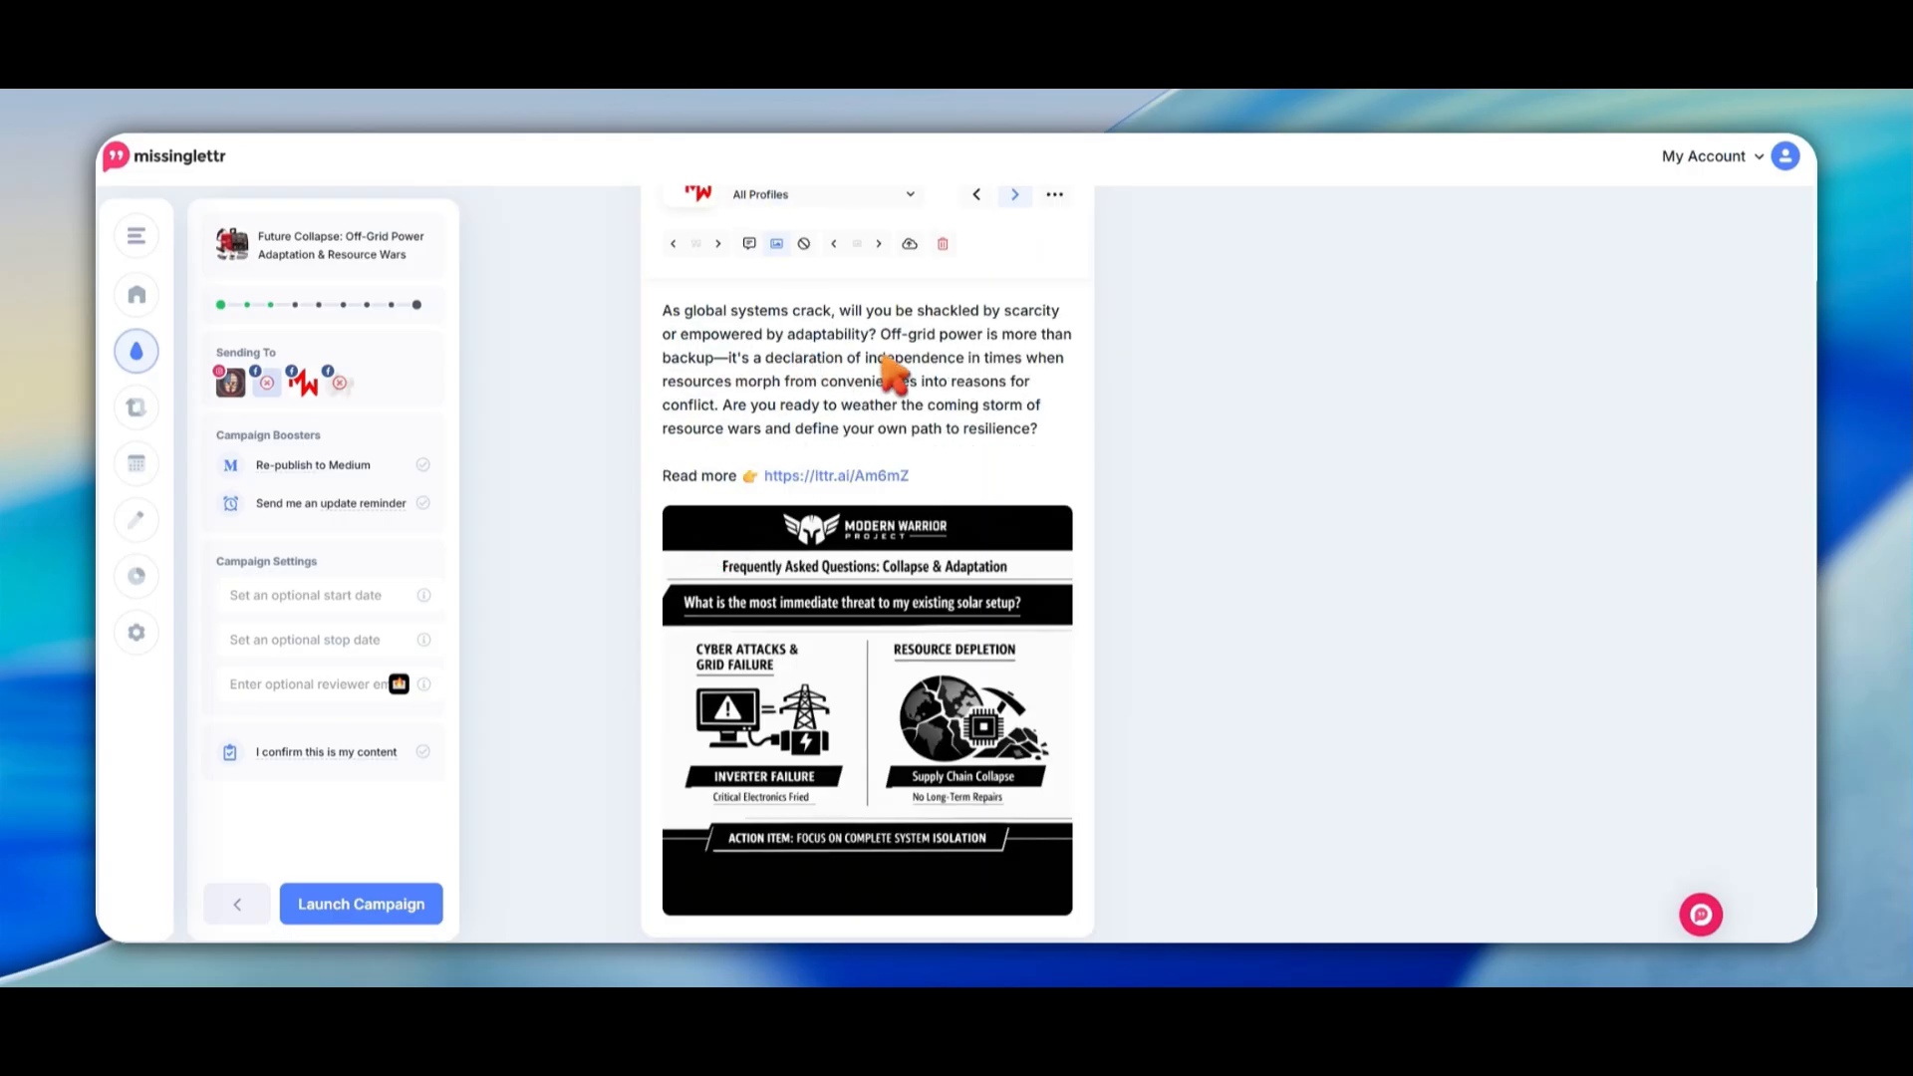
pyautogui.click(844, 359)
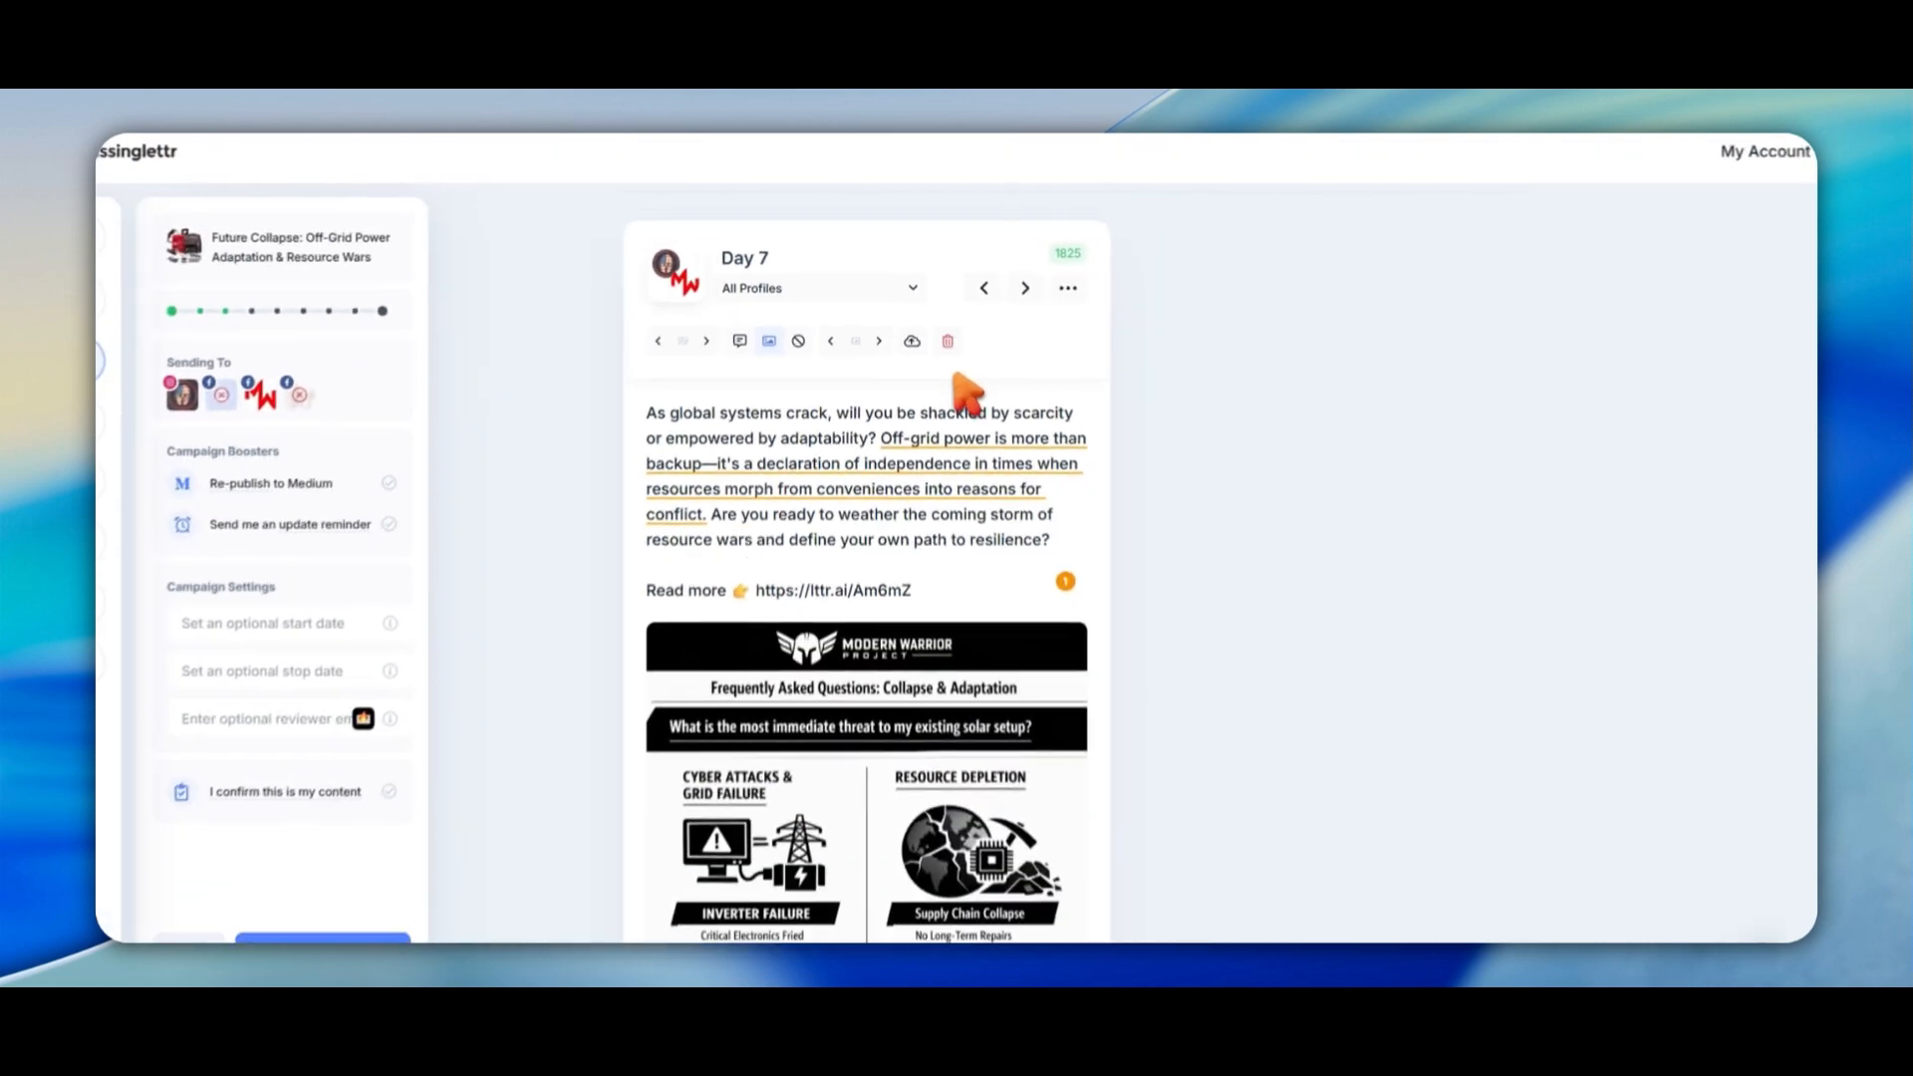
pyautogui.scroll(-1, 921, 408)
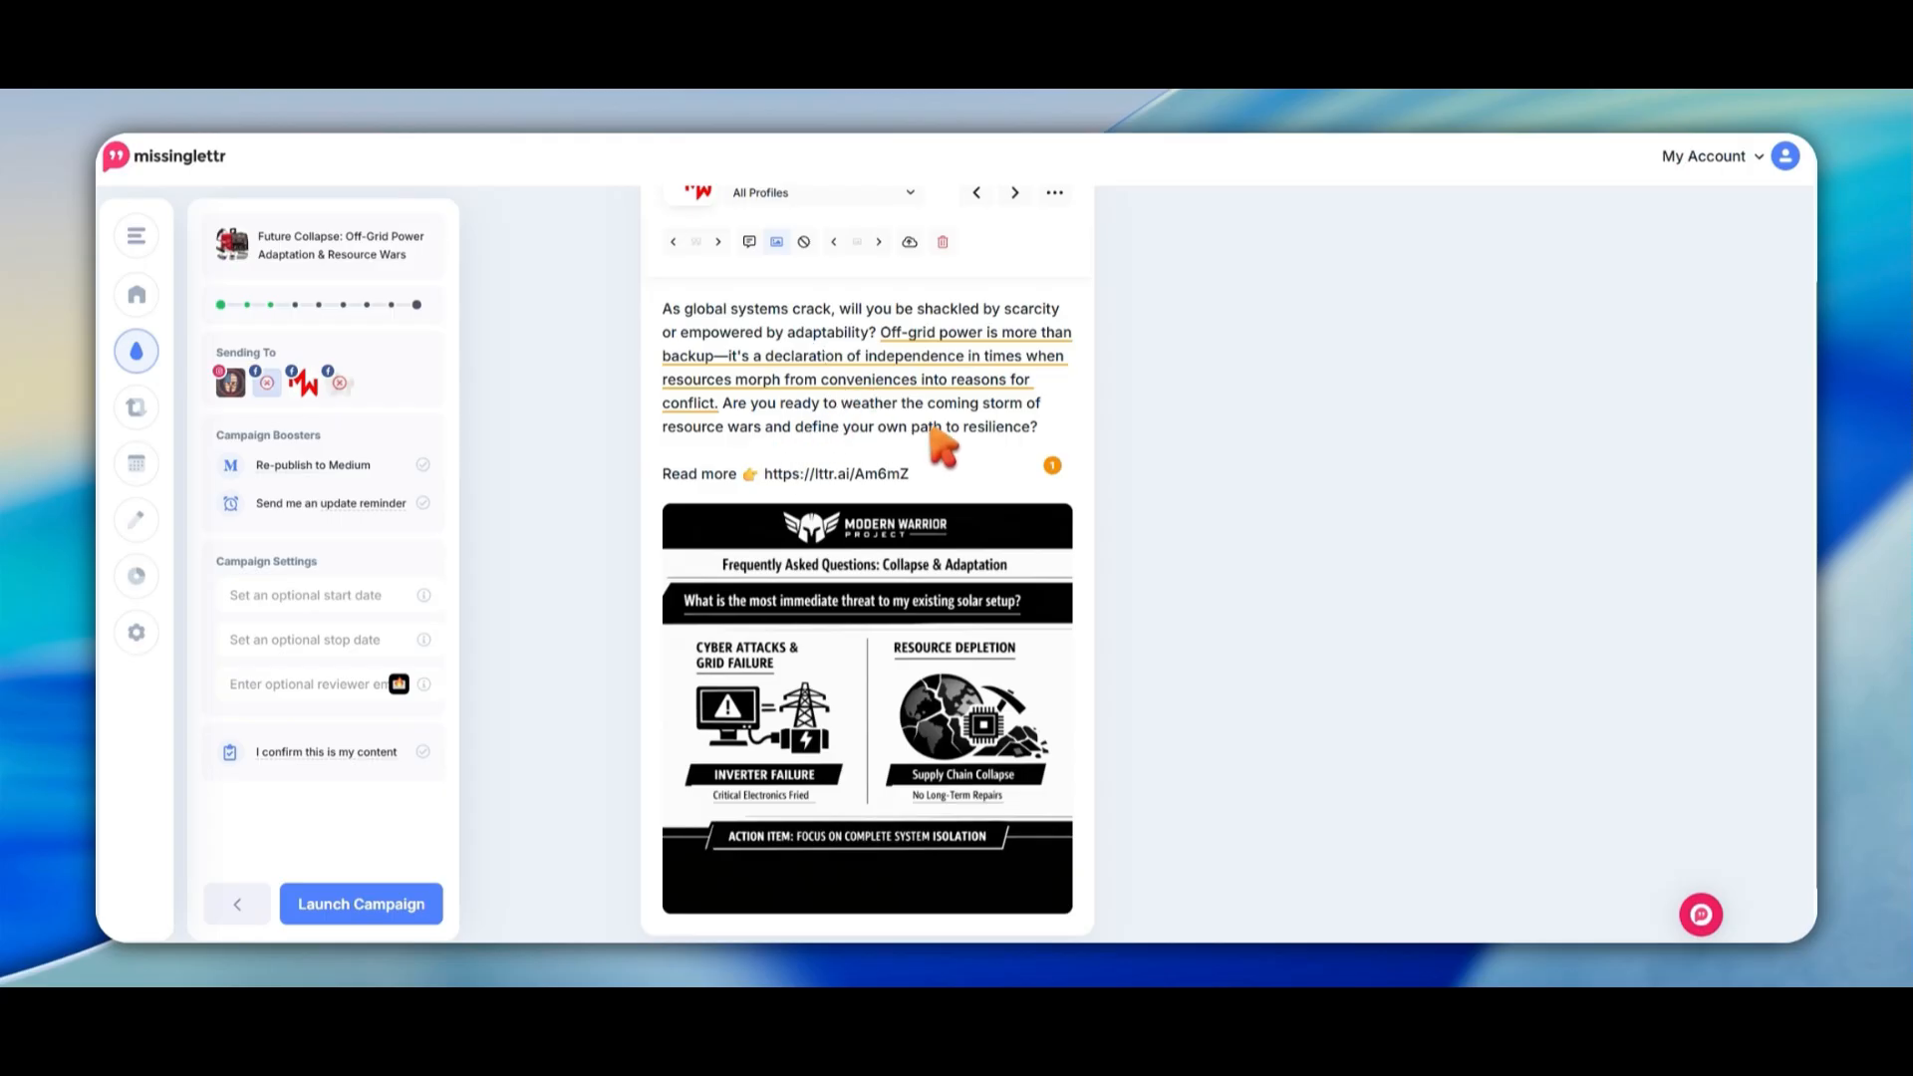
pyautogui.scroll(-1, 926, 439)
pyautogui.scroll(2, 947, 438)
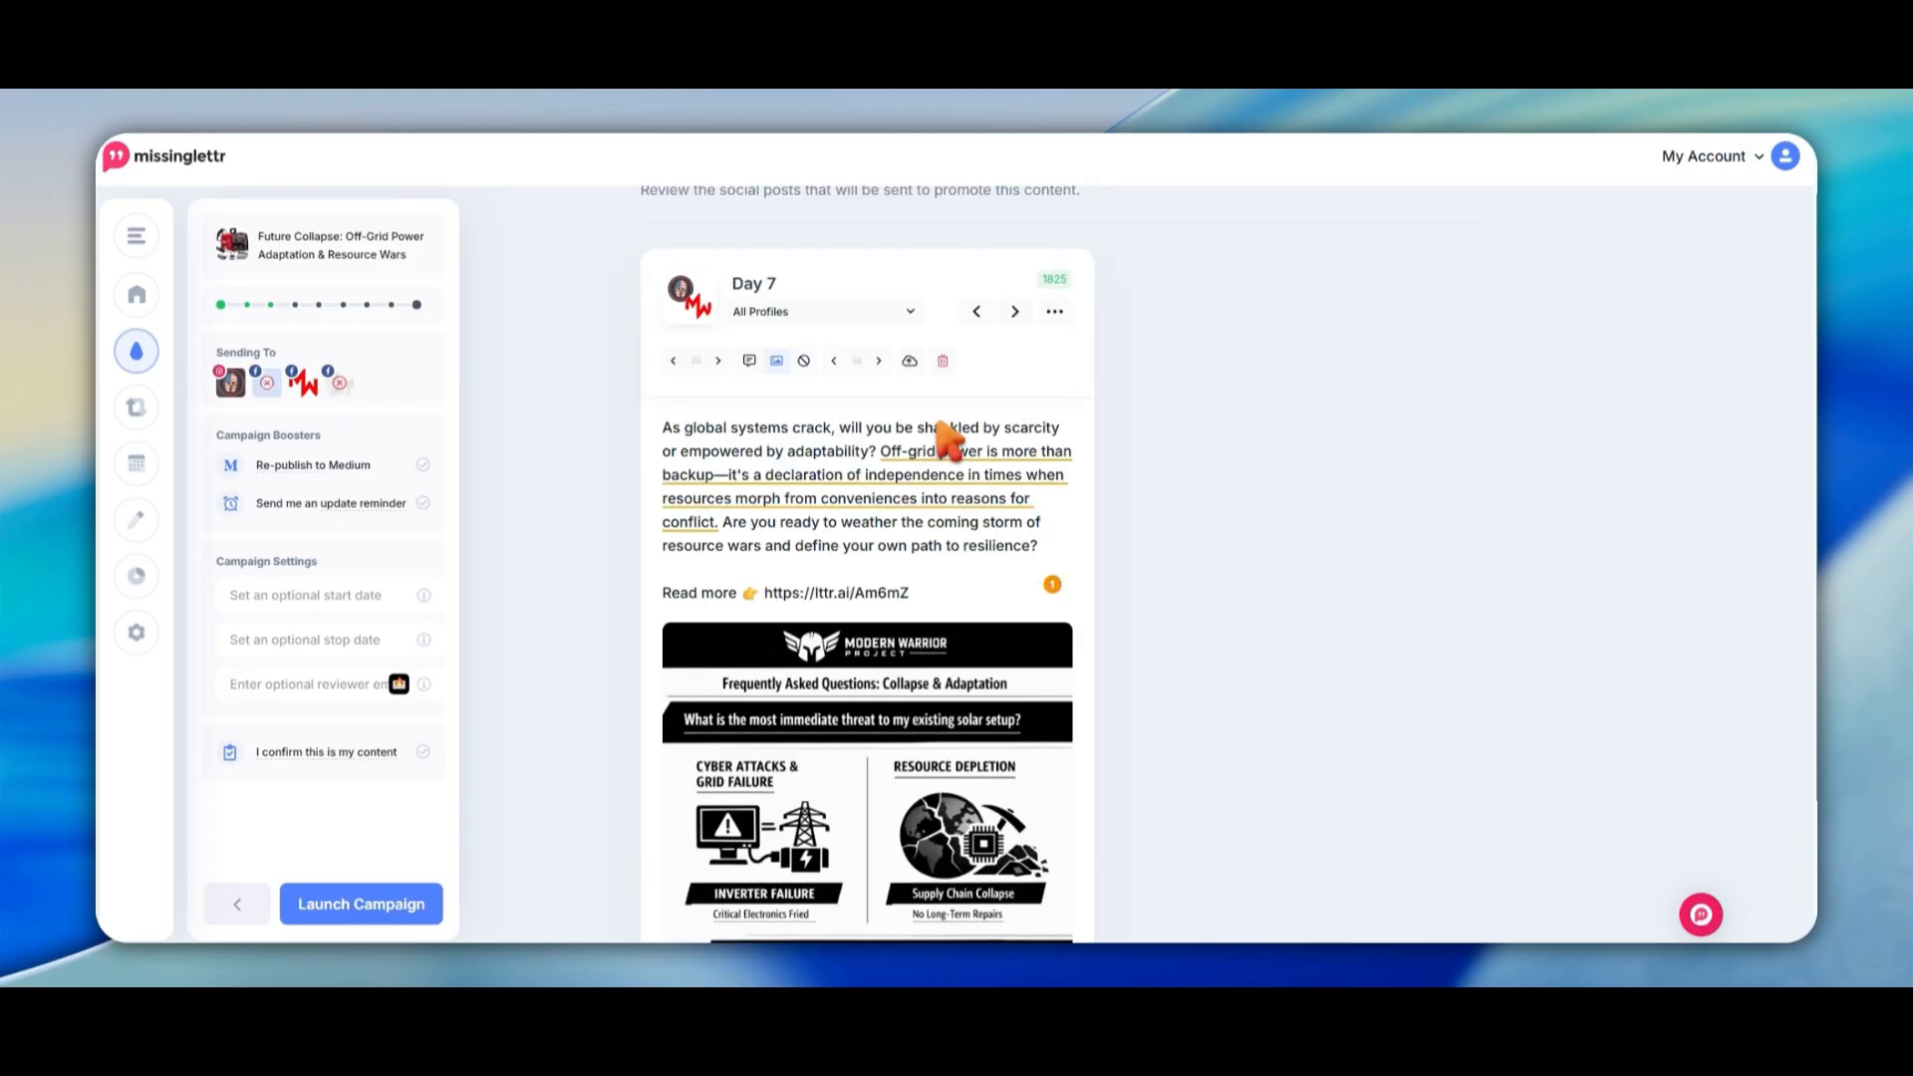
pyautogui.scroll(-1, 854, 427)
pyautogui.scroll(1, 882, 431)
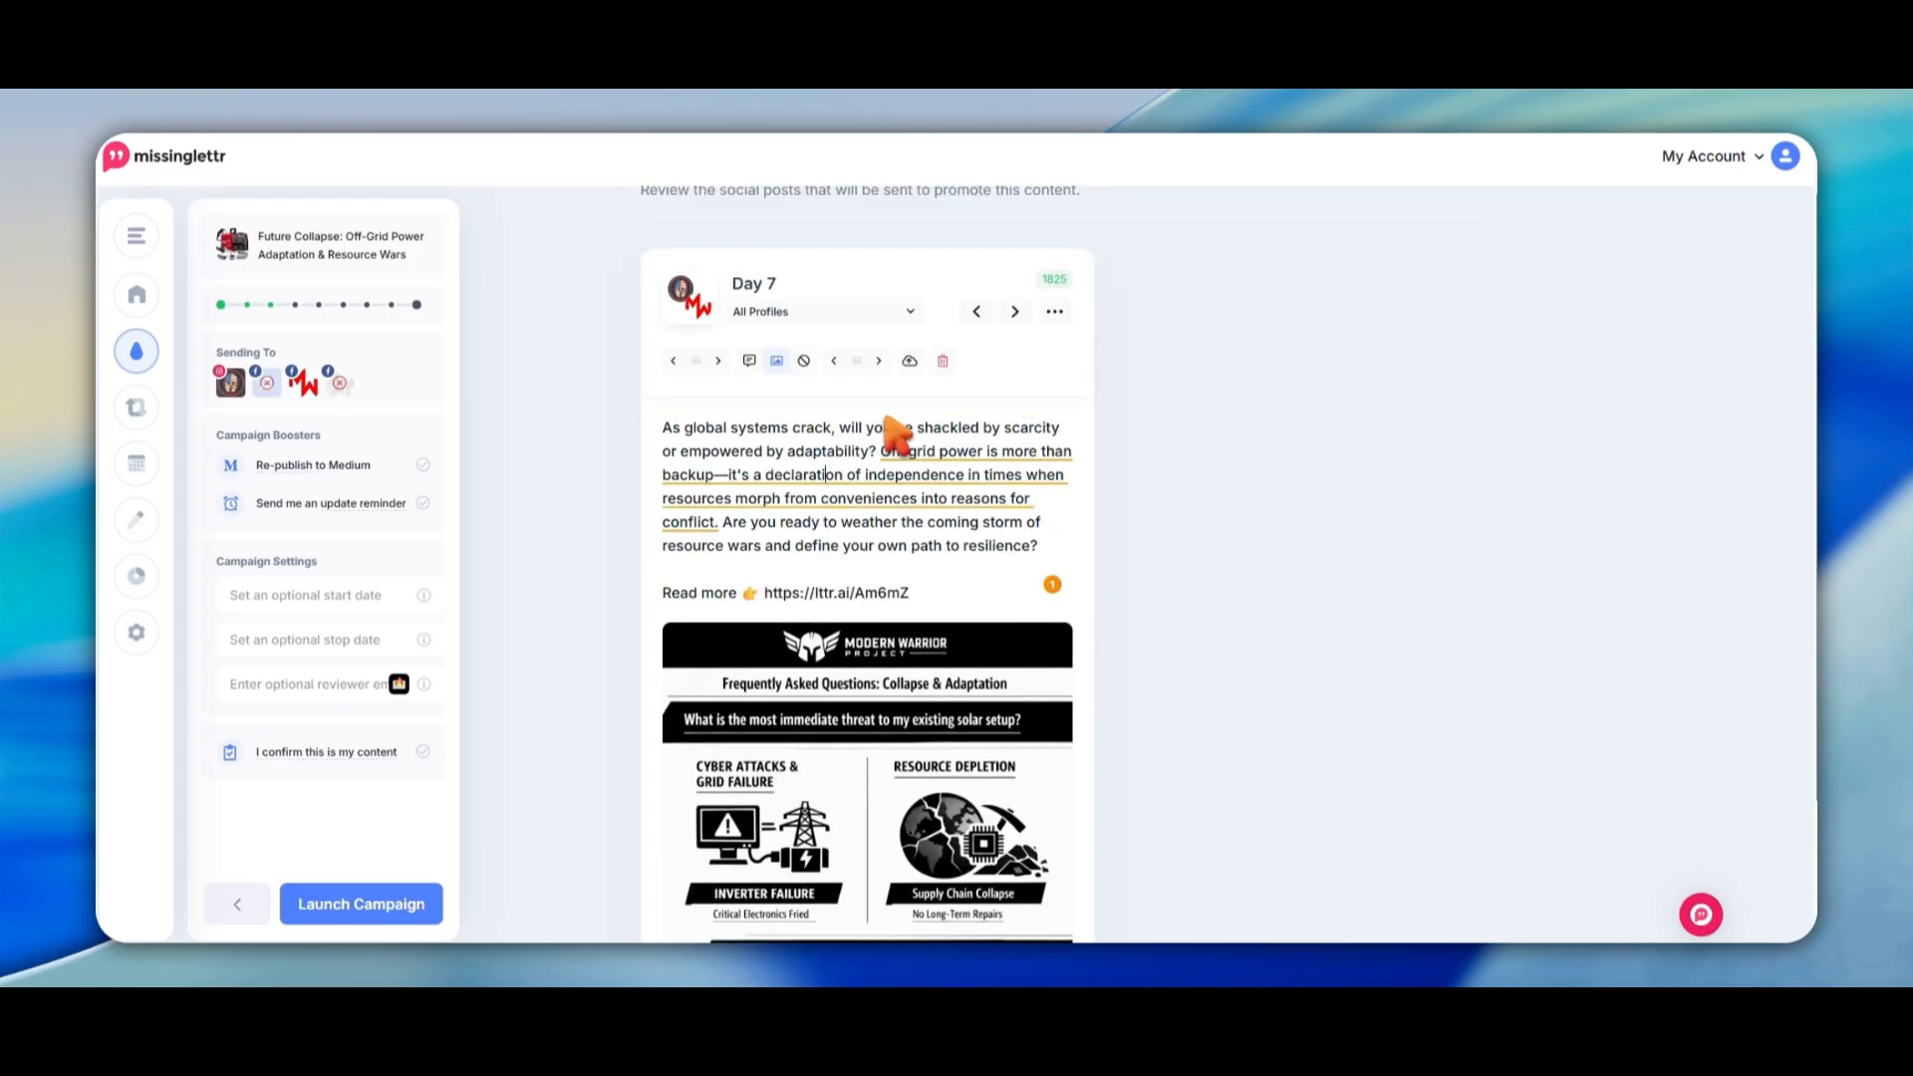
# Go to the Day 14 post and review its quote and image
pyautogui.click(1014, 312)
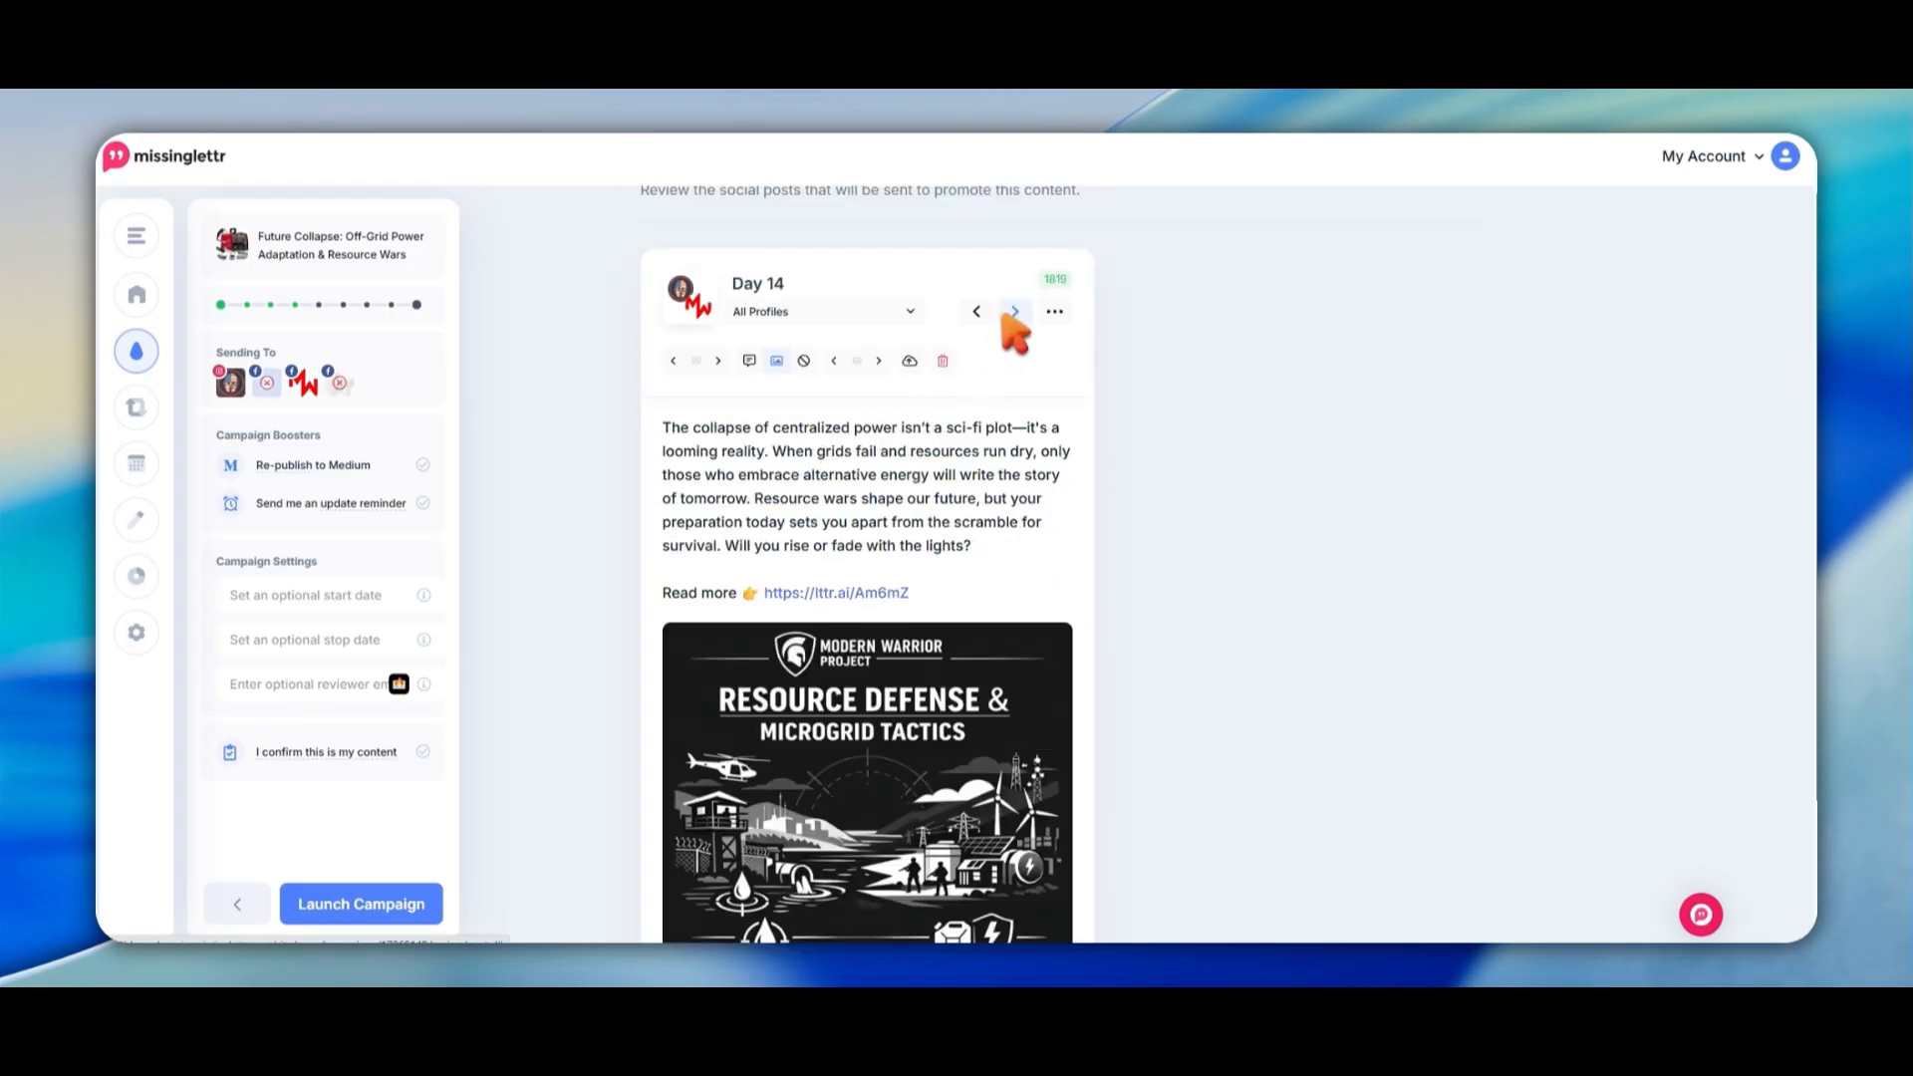
pyautogui.scroll(-2, 962, 403)
pyautogui.scroll(2, 958, 409)
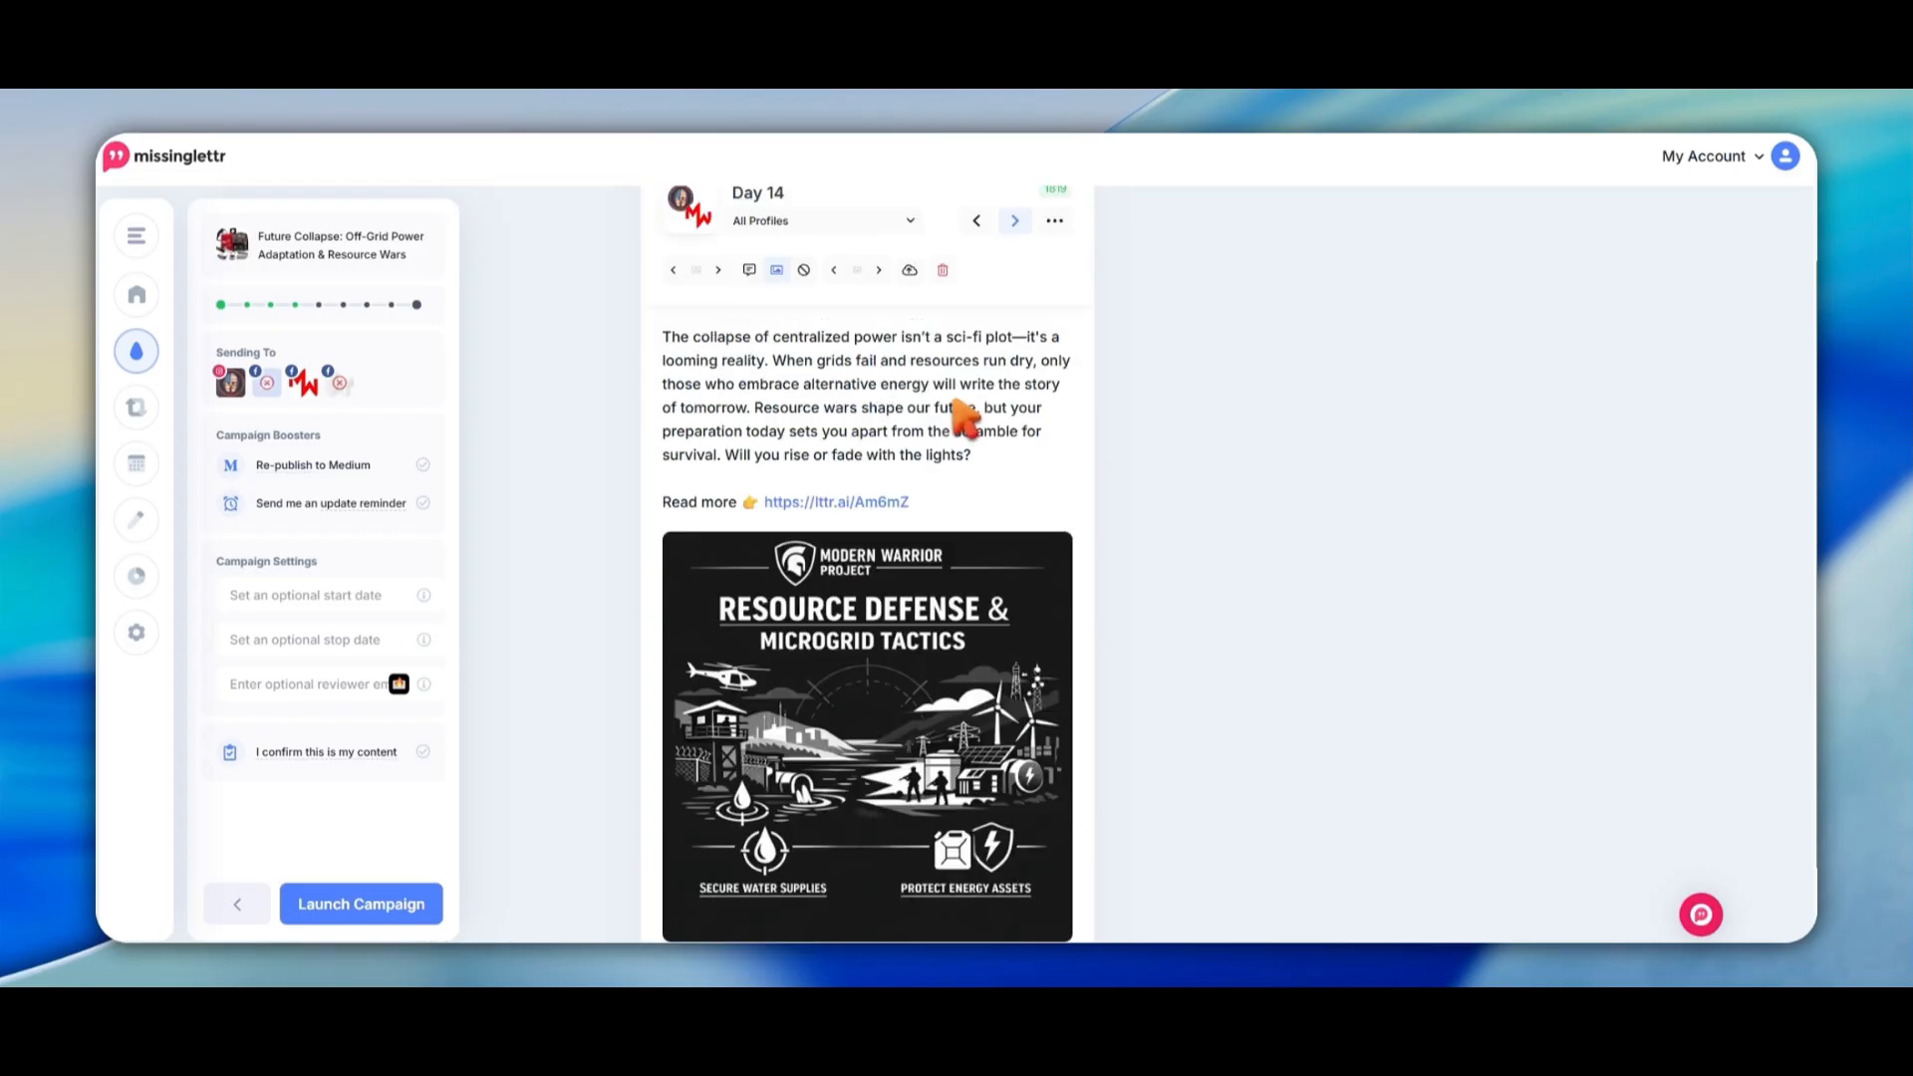
# Go to the Day 30 post and replace its infographic with the "The End Is Near" cartoon image
pyautogui.click(1014, 312)
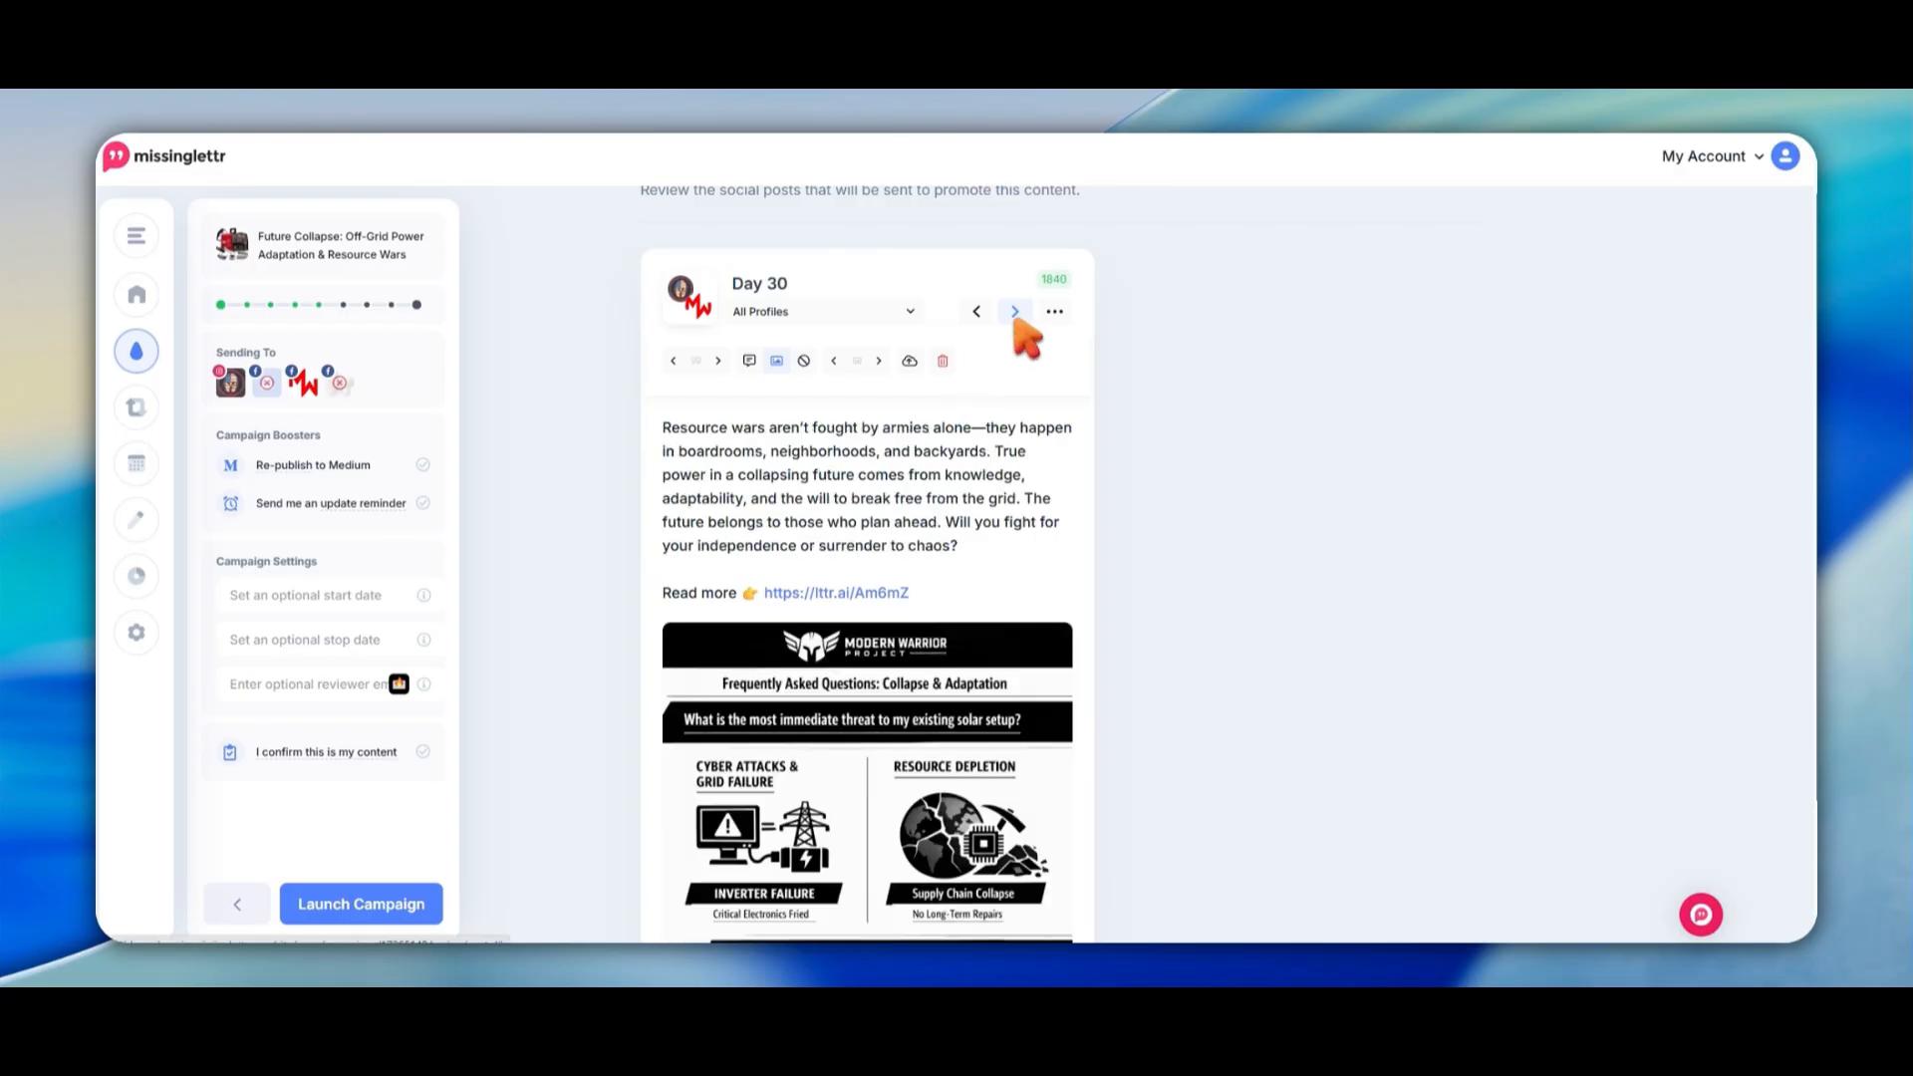
pyautogui.scroll(-2, 1008, 364)
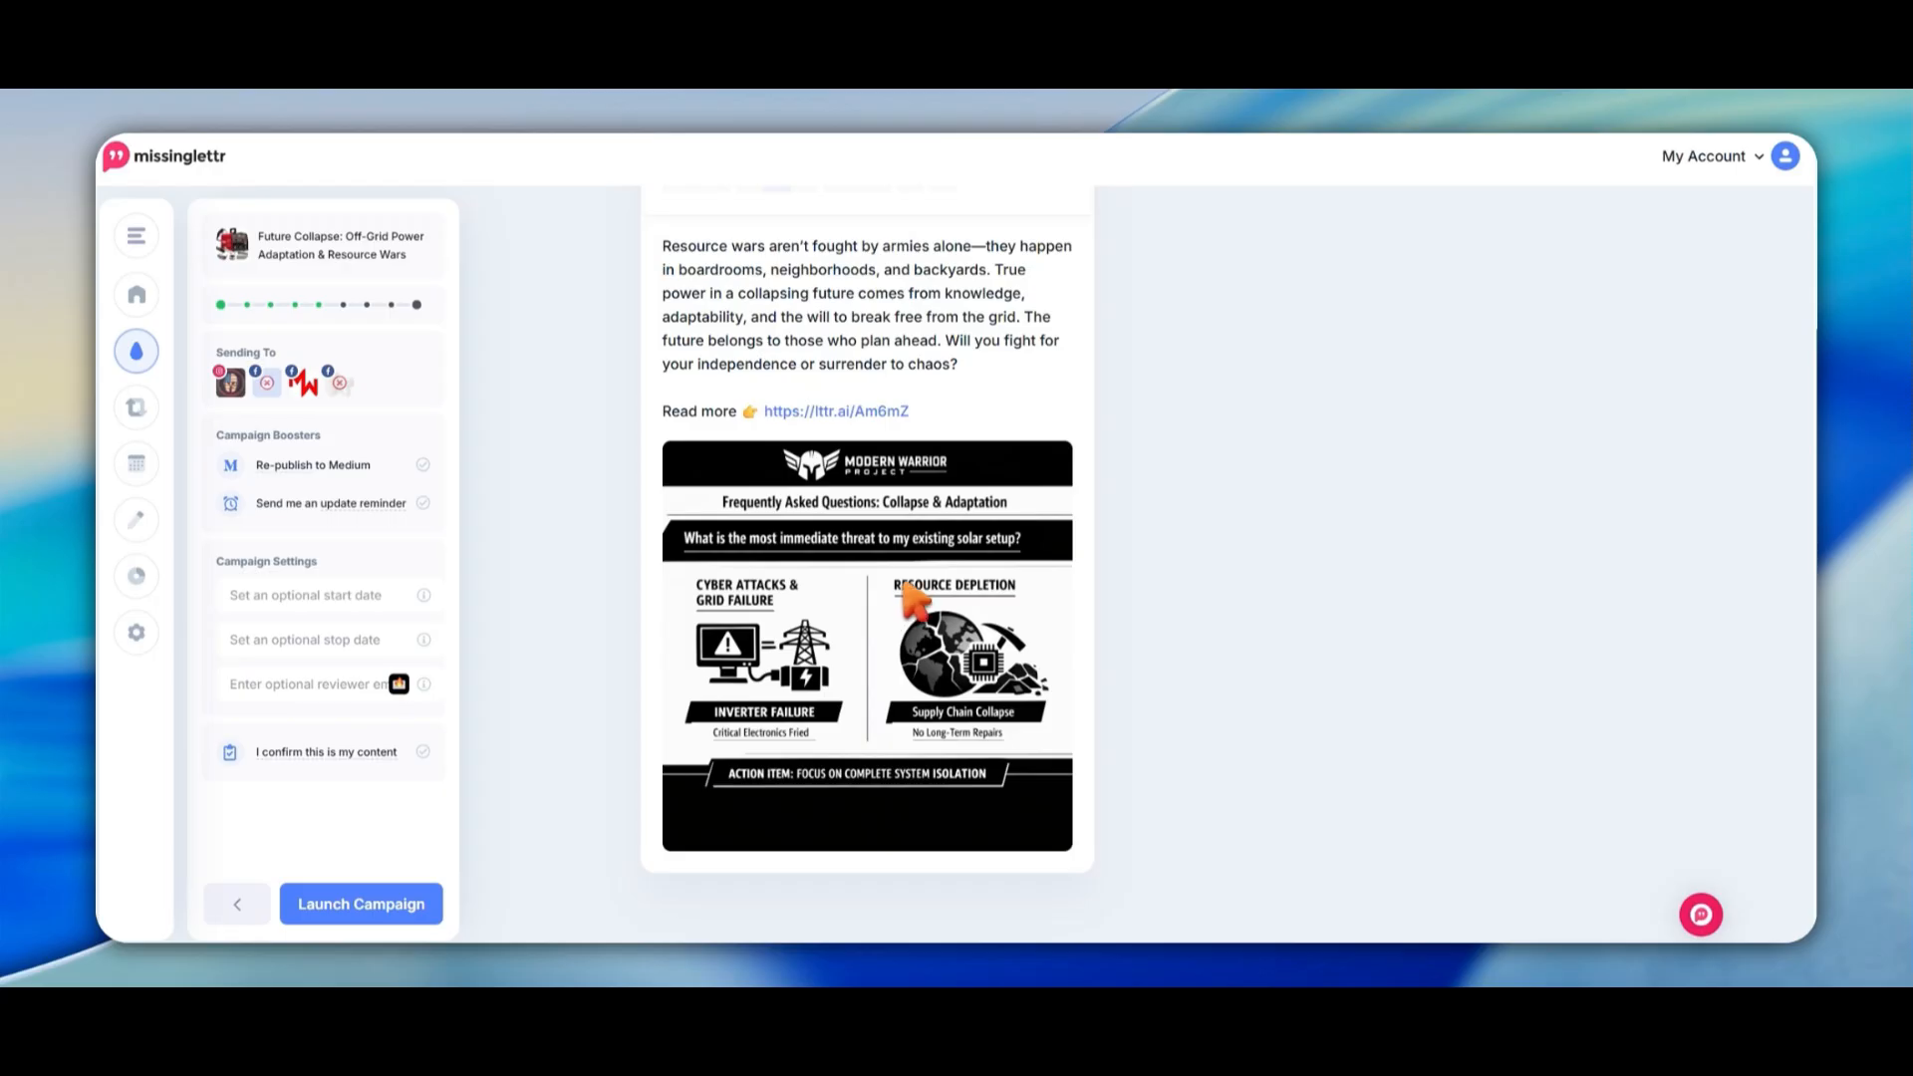
pyautogui.scroll(2, 915, 597)
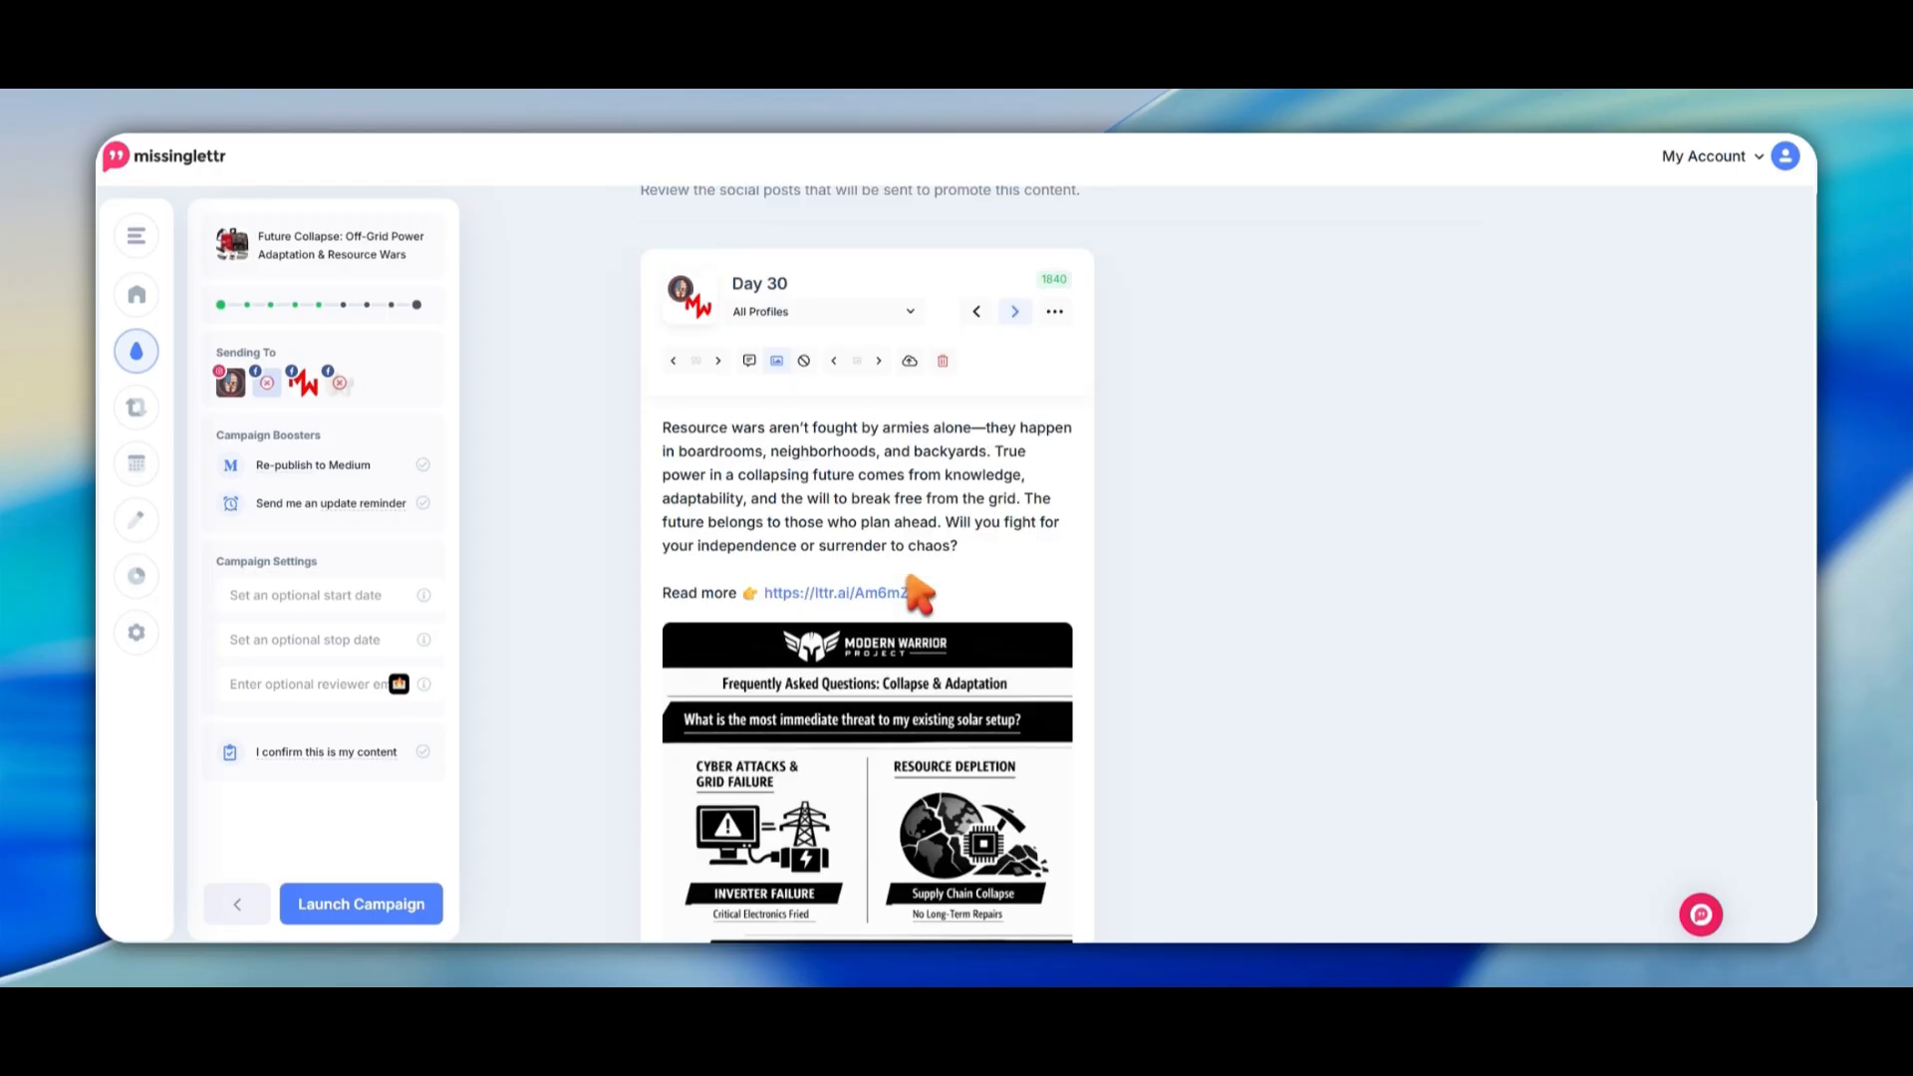
pyautogui.click(878, 361)
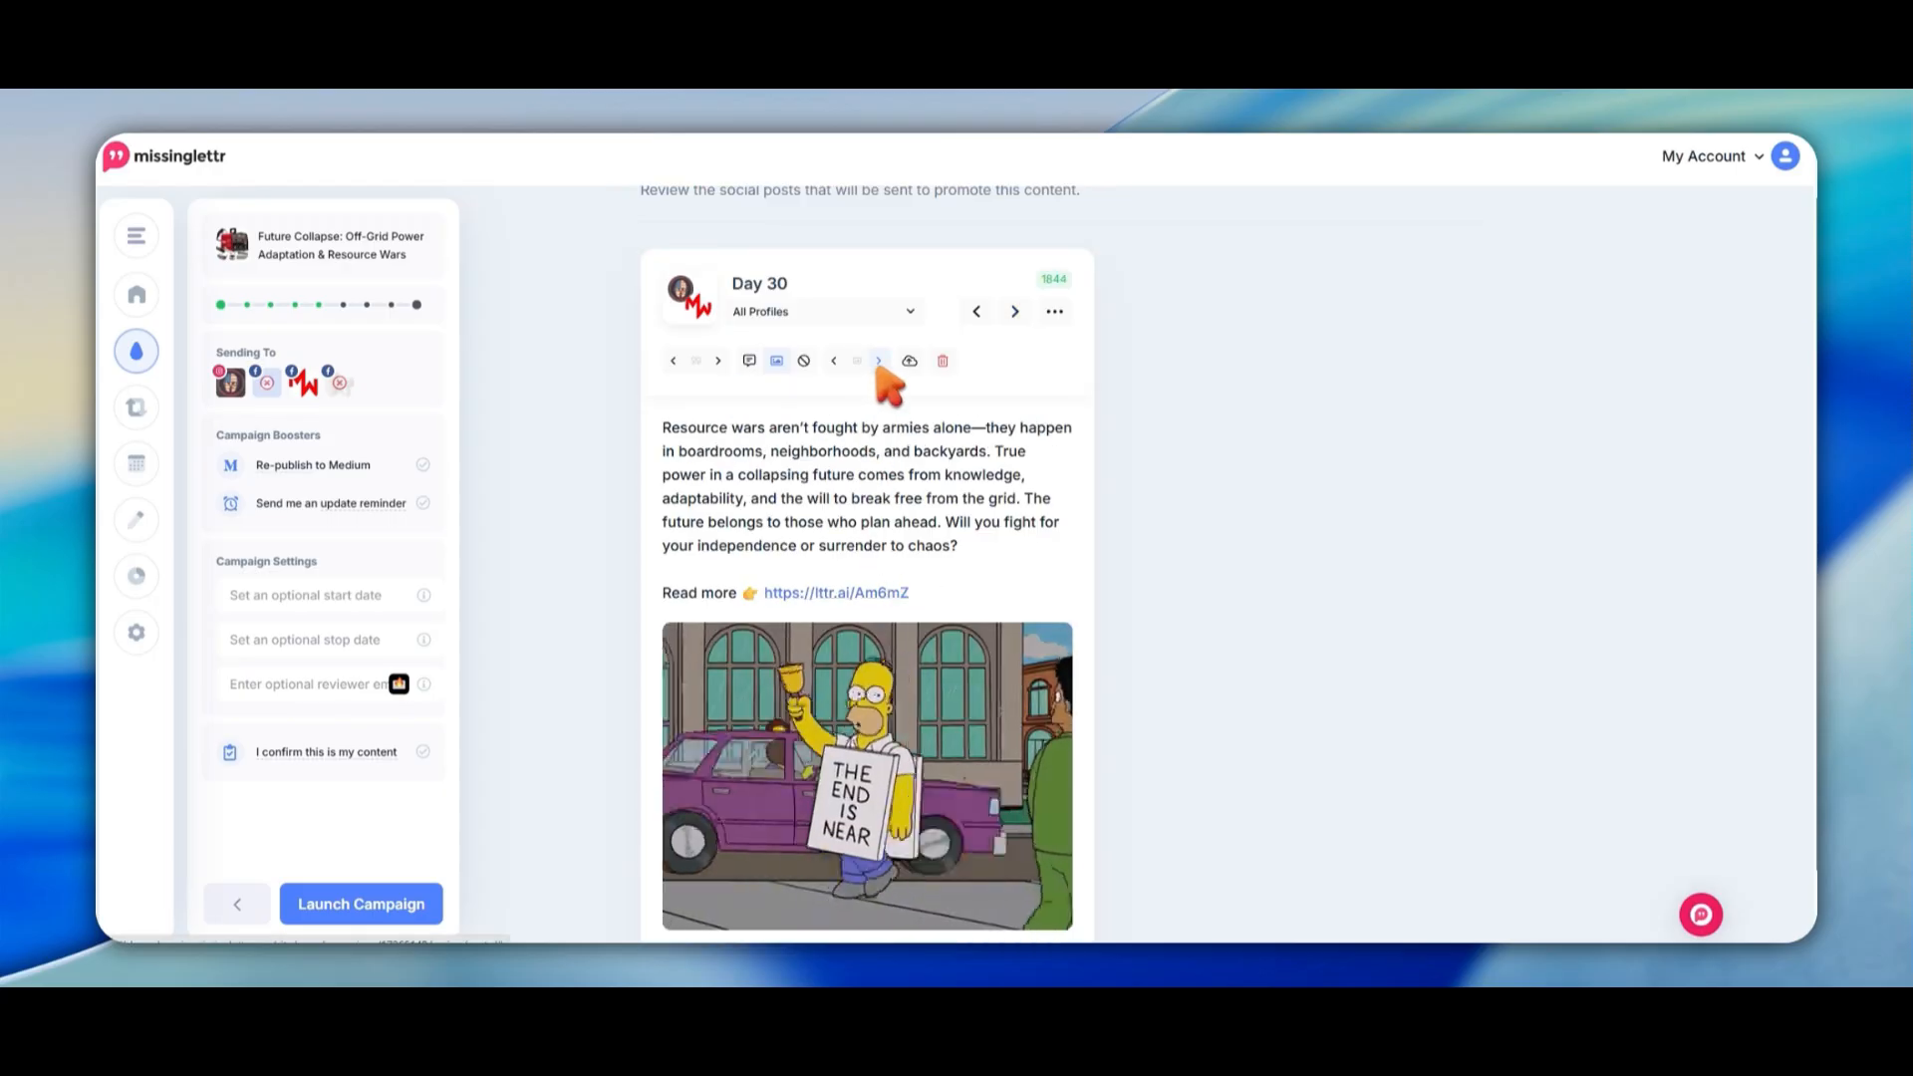
# Move past the Day 90 post to the Day 180 post and make it use a quote bubble image
pyautogui.click(1010, 315)
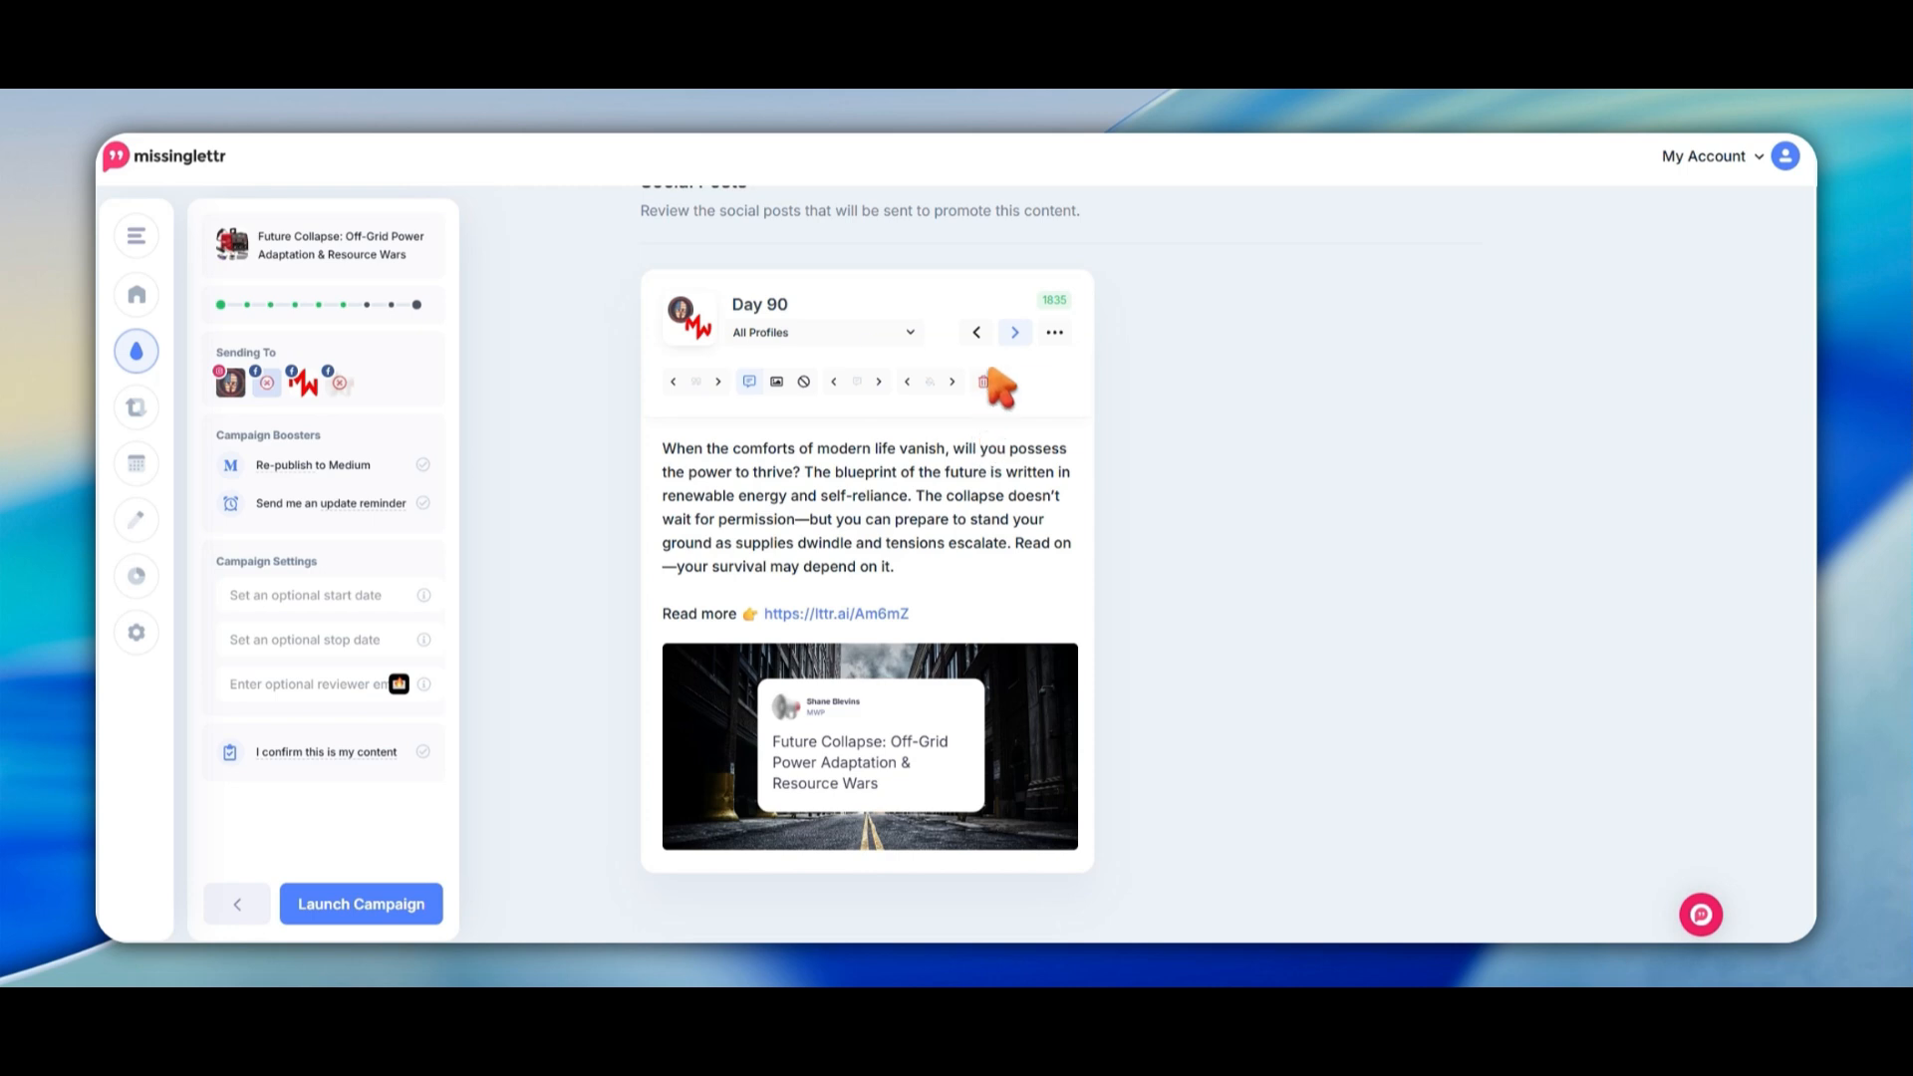
pyautogui.click(1021, 332)
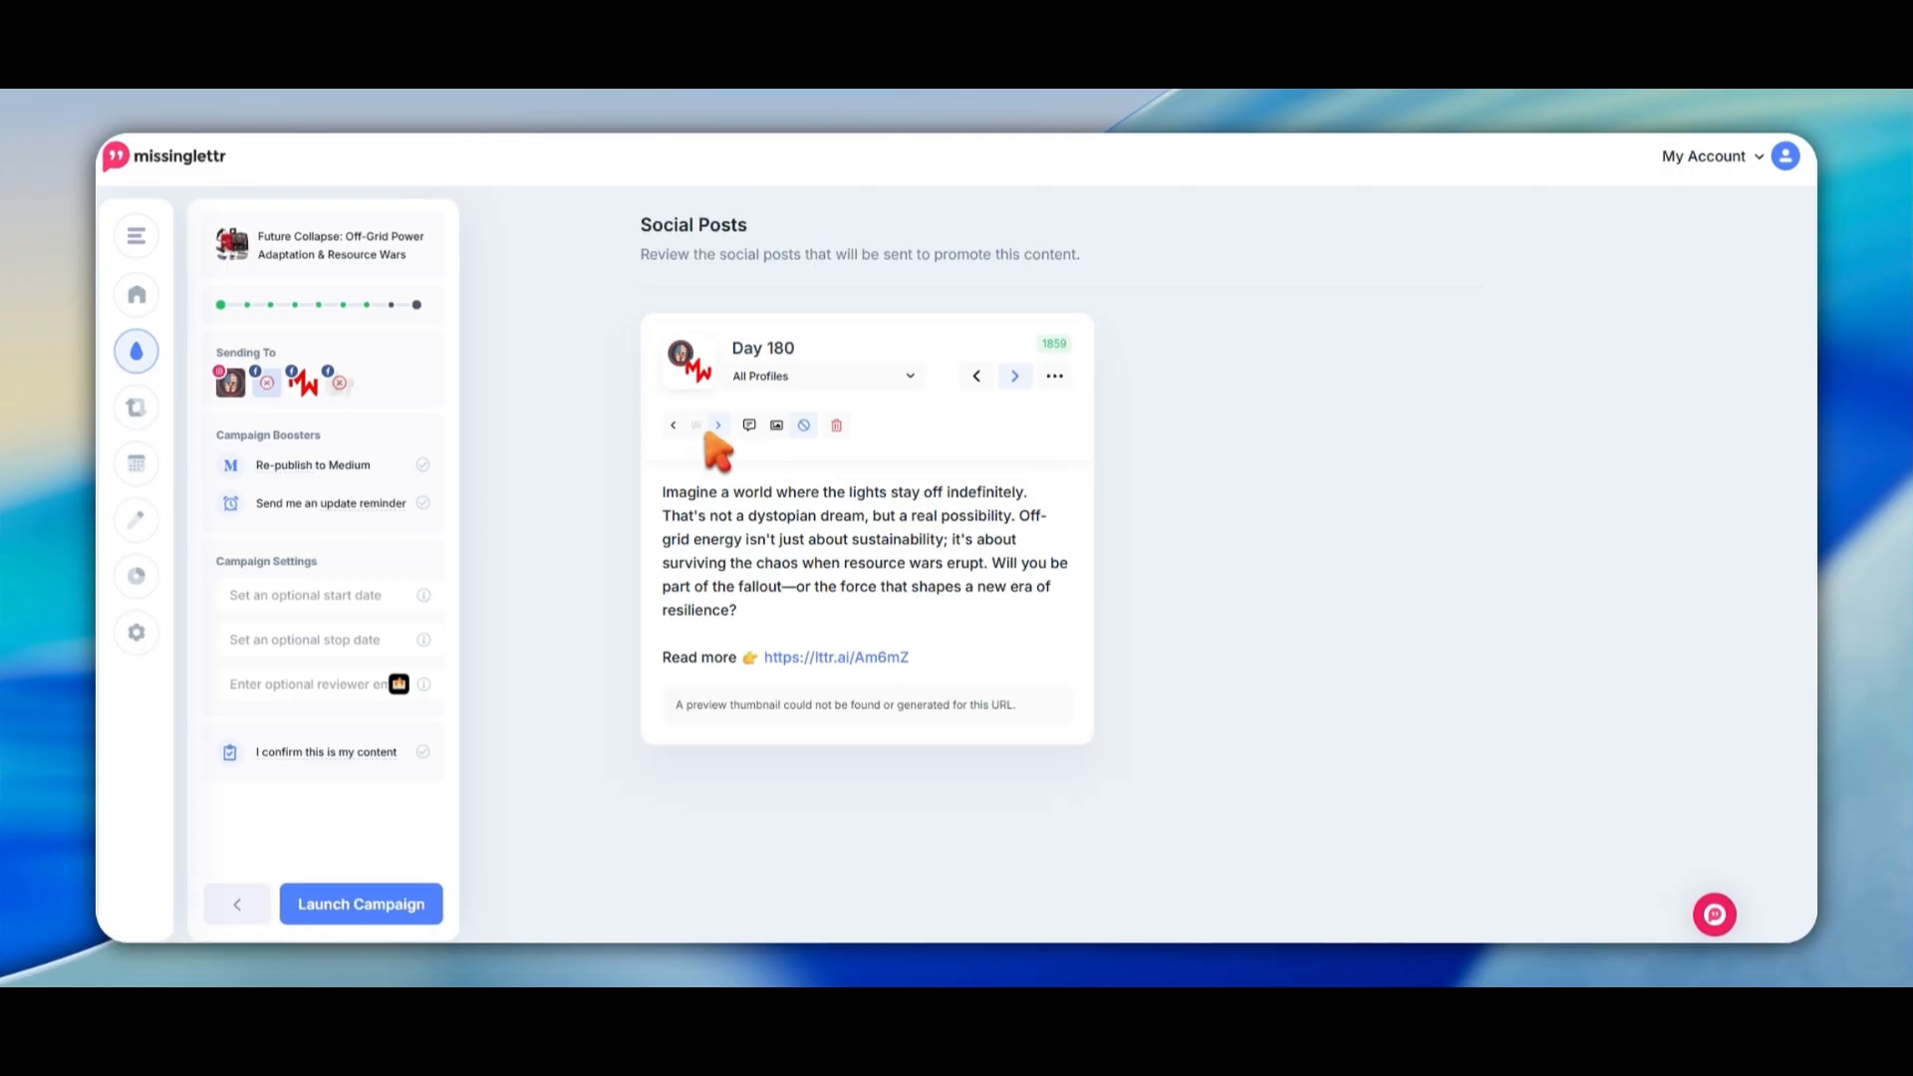
pyautogui.click(750, 423)
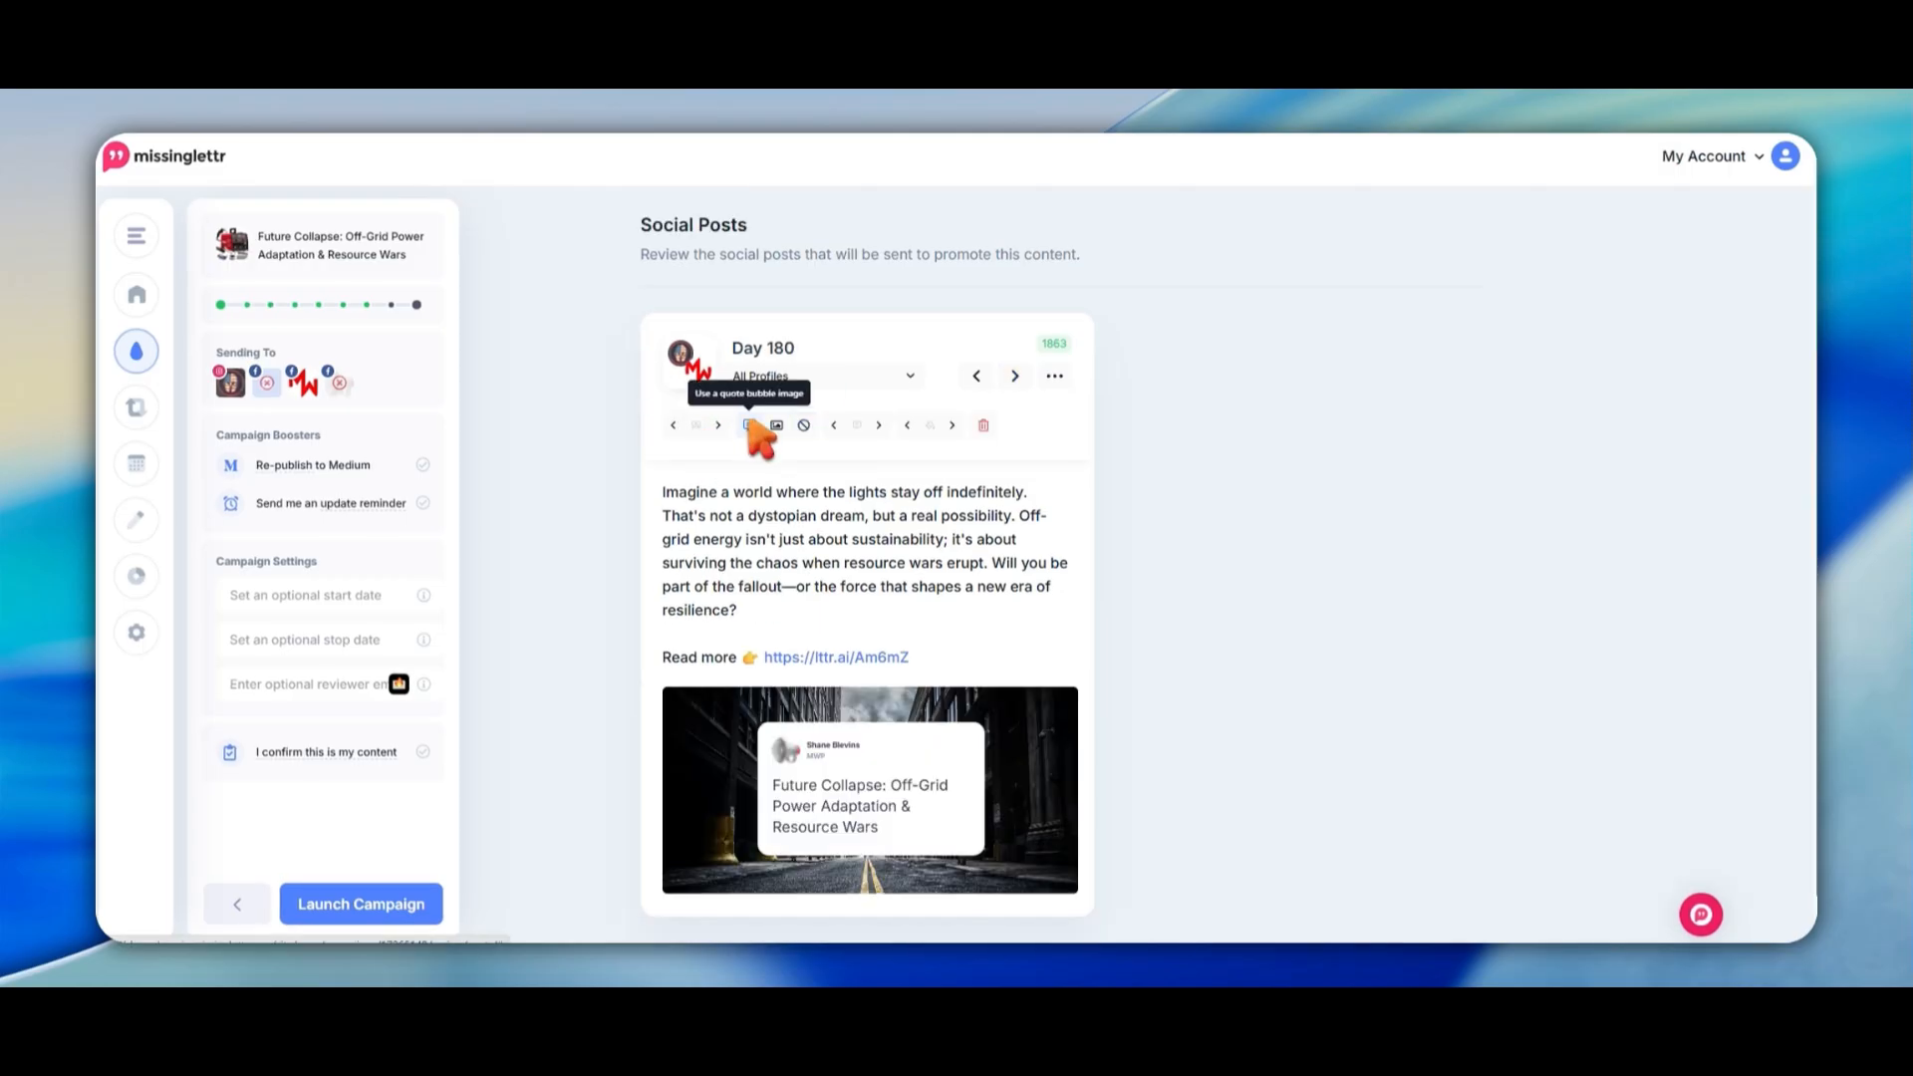
# Change the Day 180 post's text to "The collapse of centralized power..." and its bubble quote to "As global systems crack..."
pyautogui.click(674, 423)
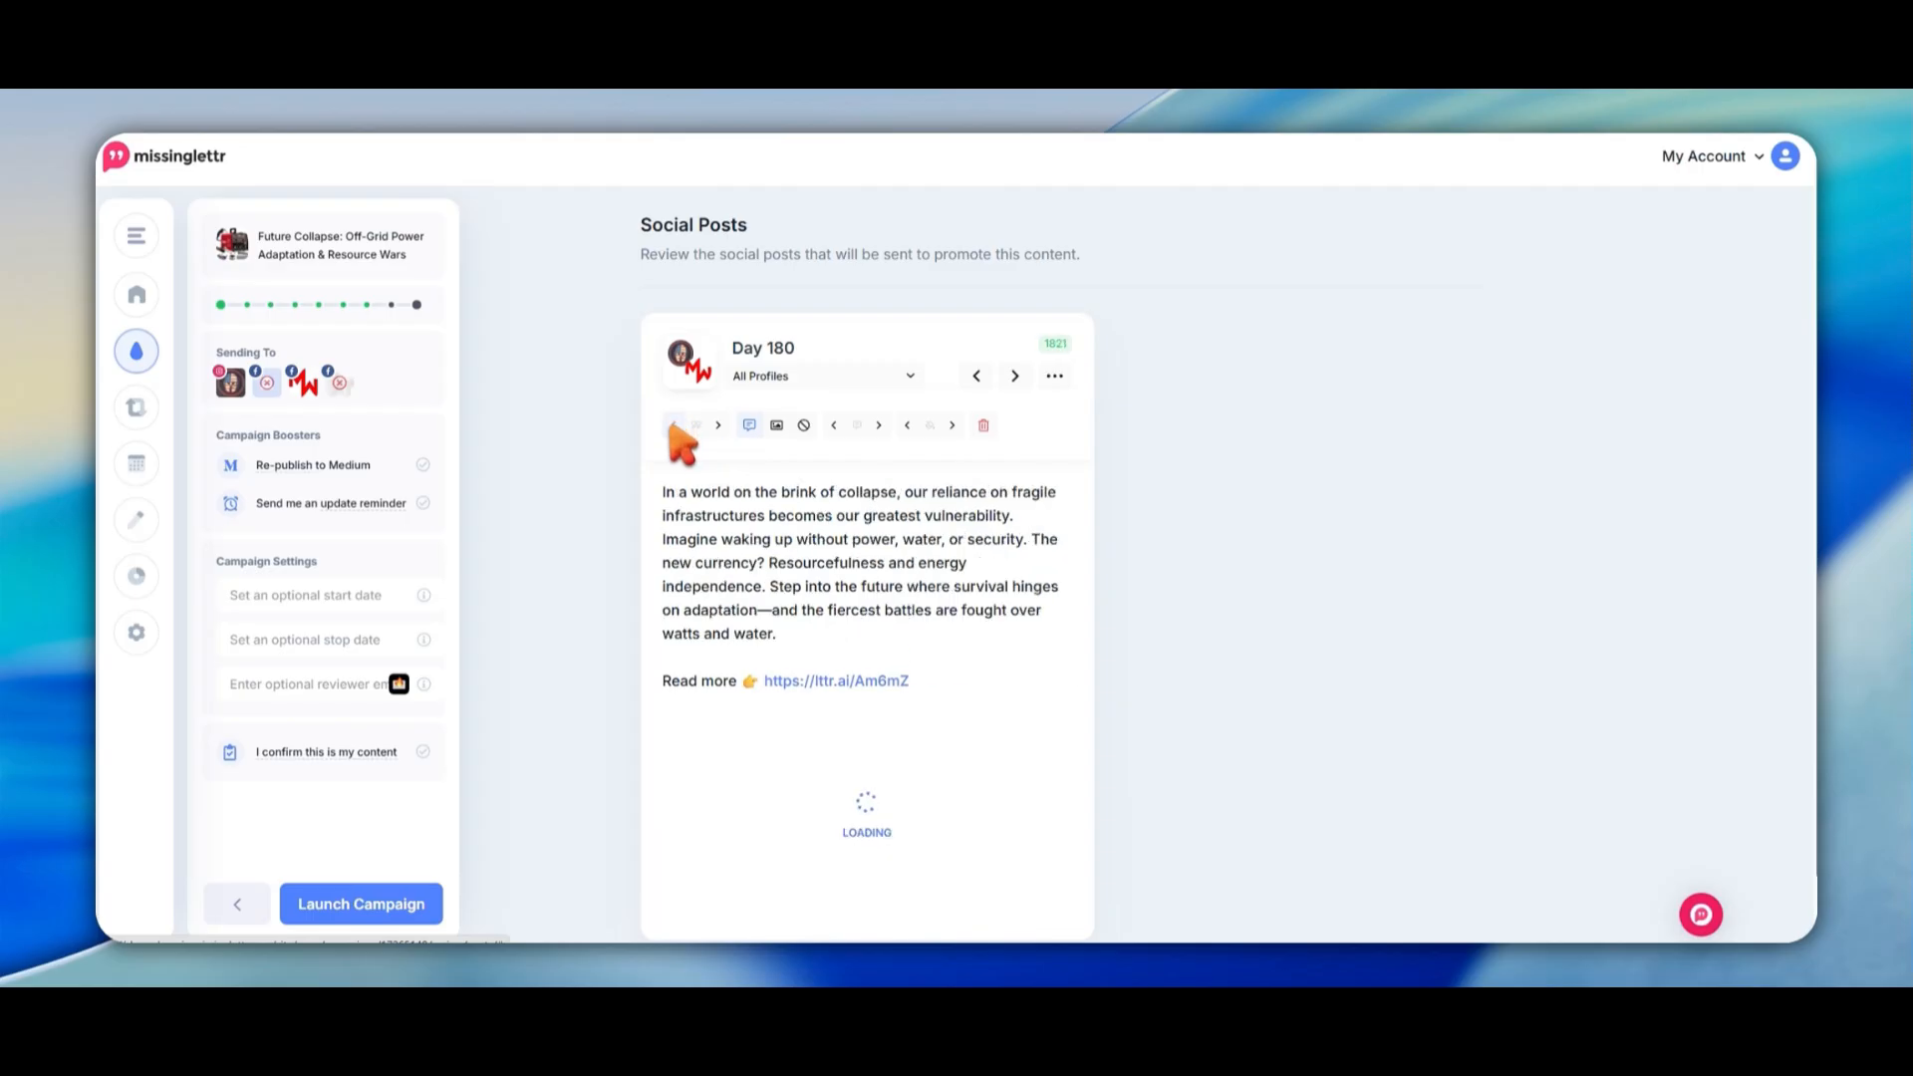
pyautogui.click(674, 424)
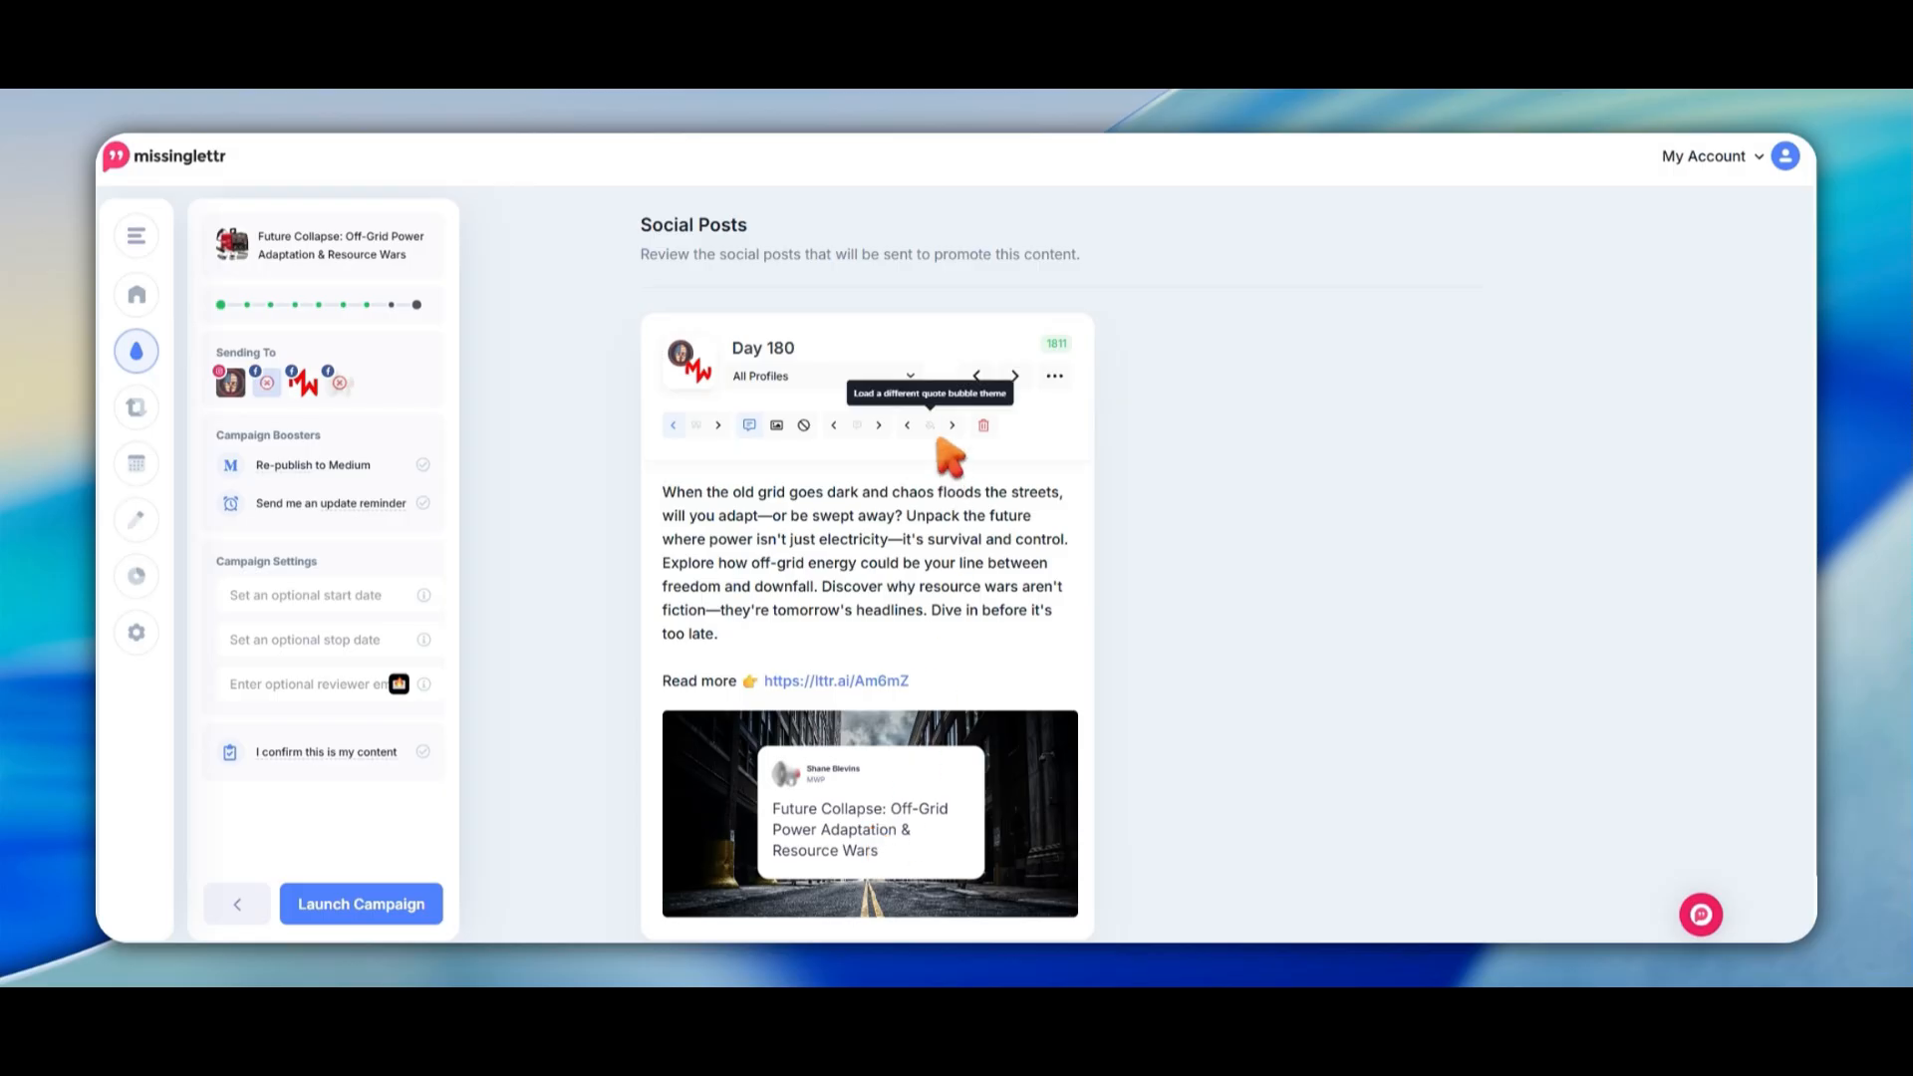
pyautogui.click(879, 425)
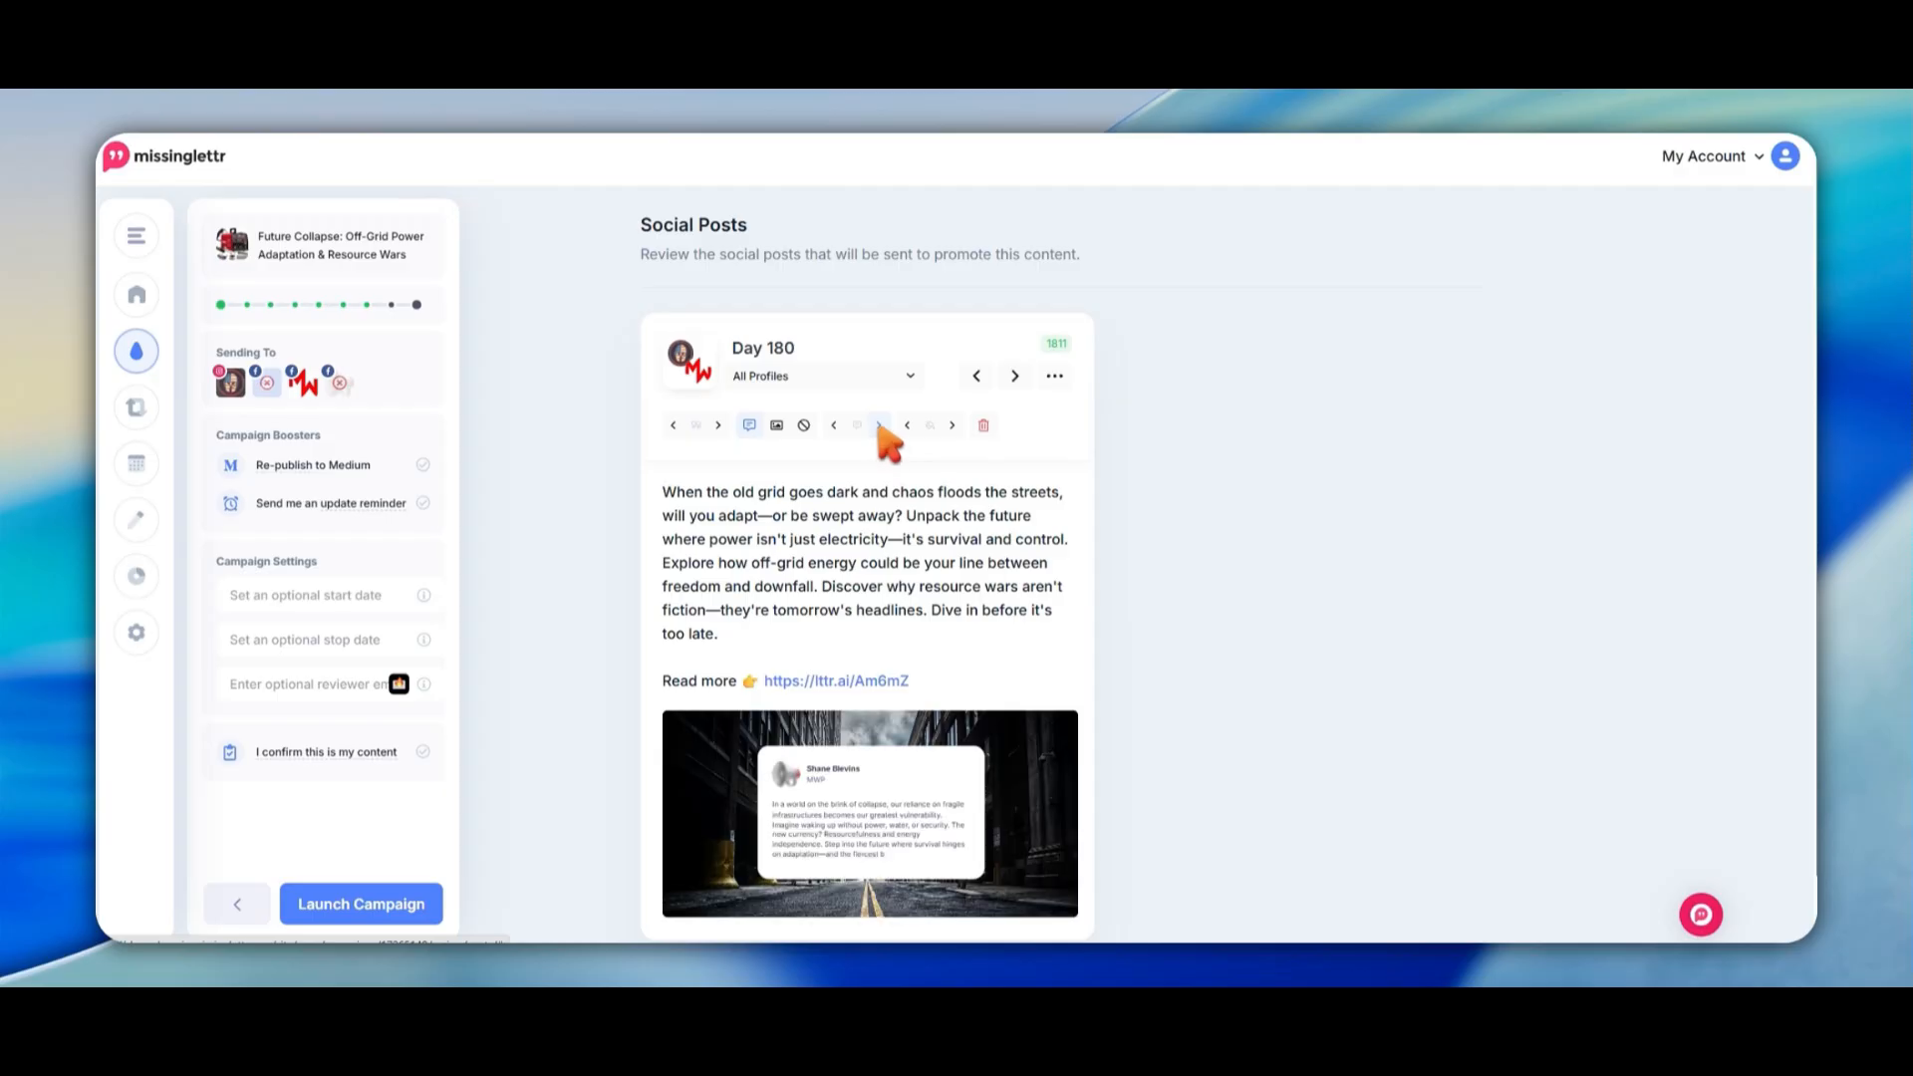
pyautogui.click(879, 425)
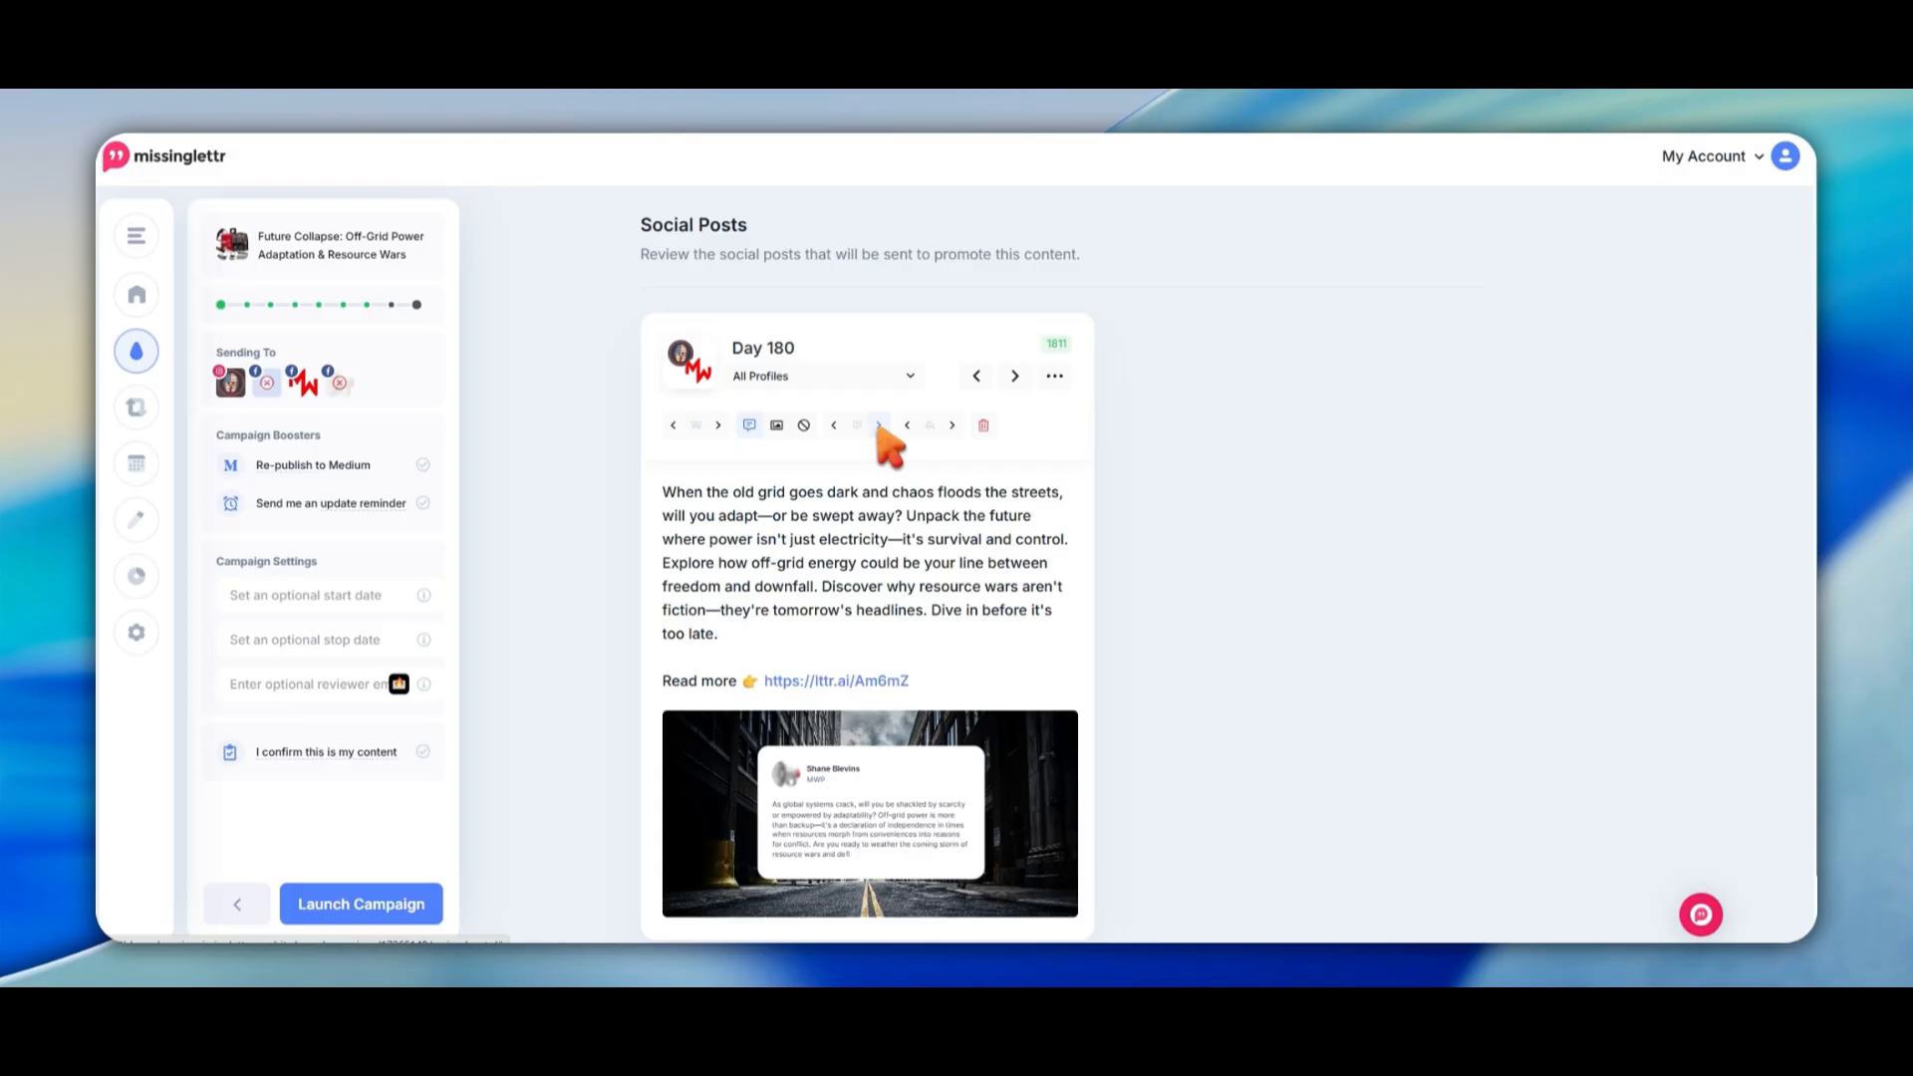
pyautogui.click(718, 425)
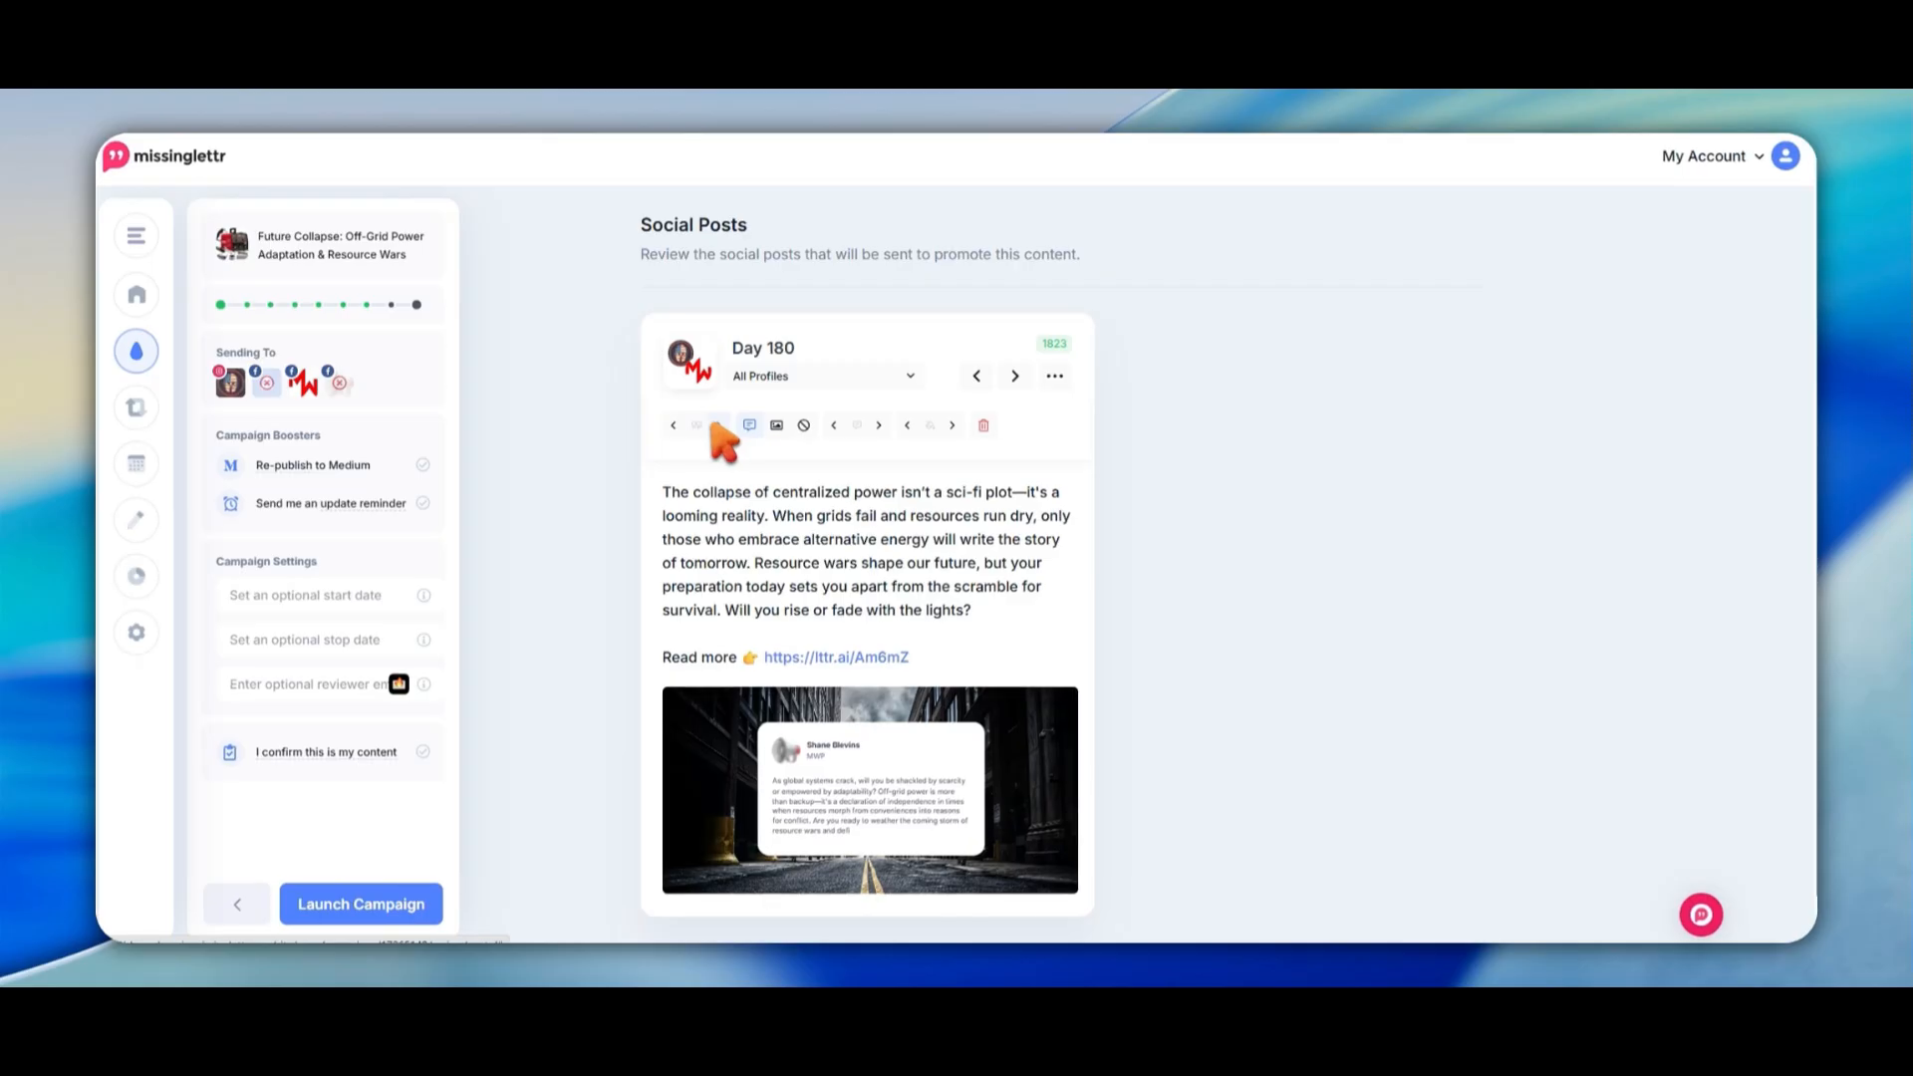
# Review the Day 270 and Day 365 posts, checking their text and images
pyautogui.click(1015, 376)
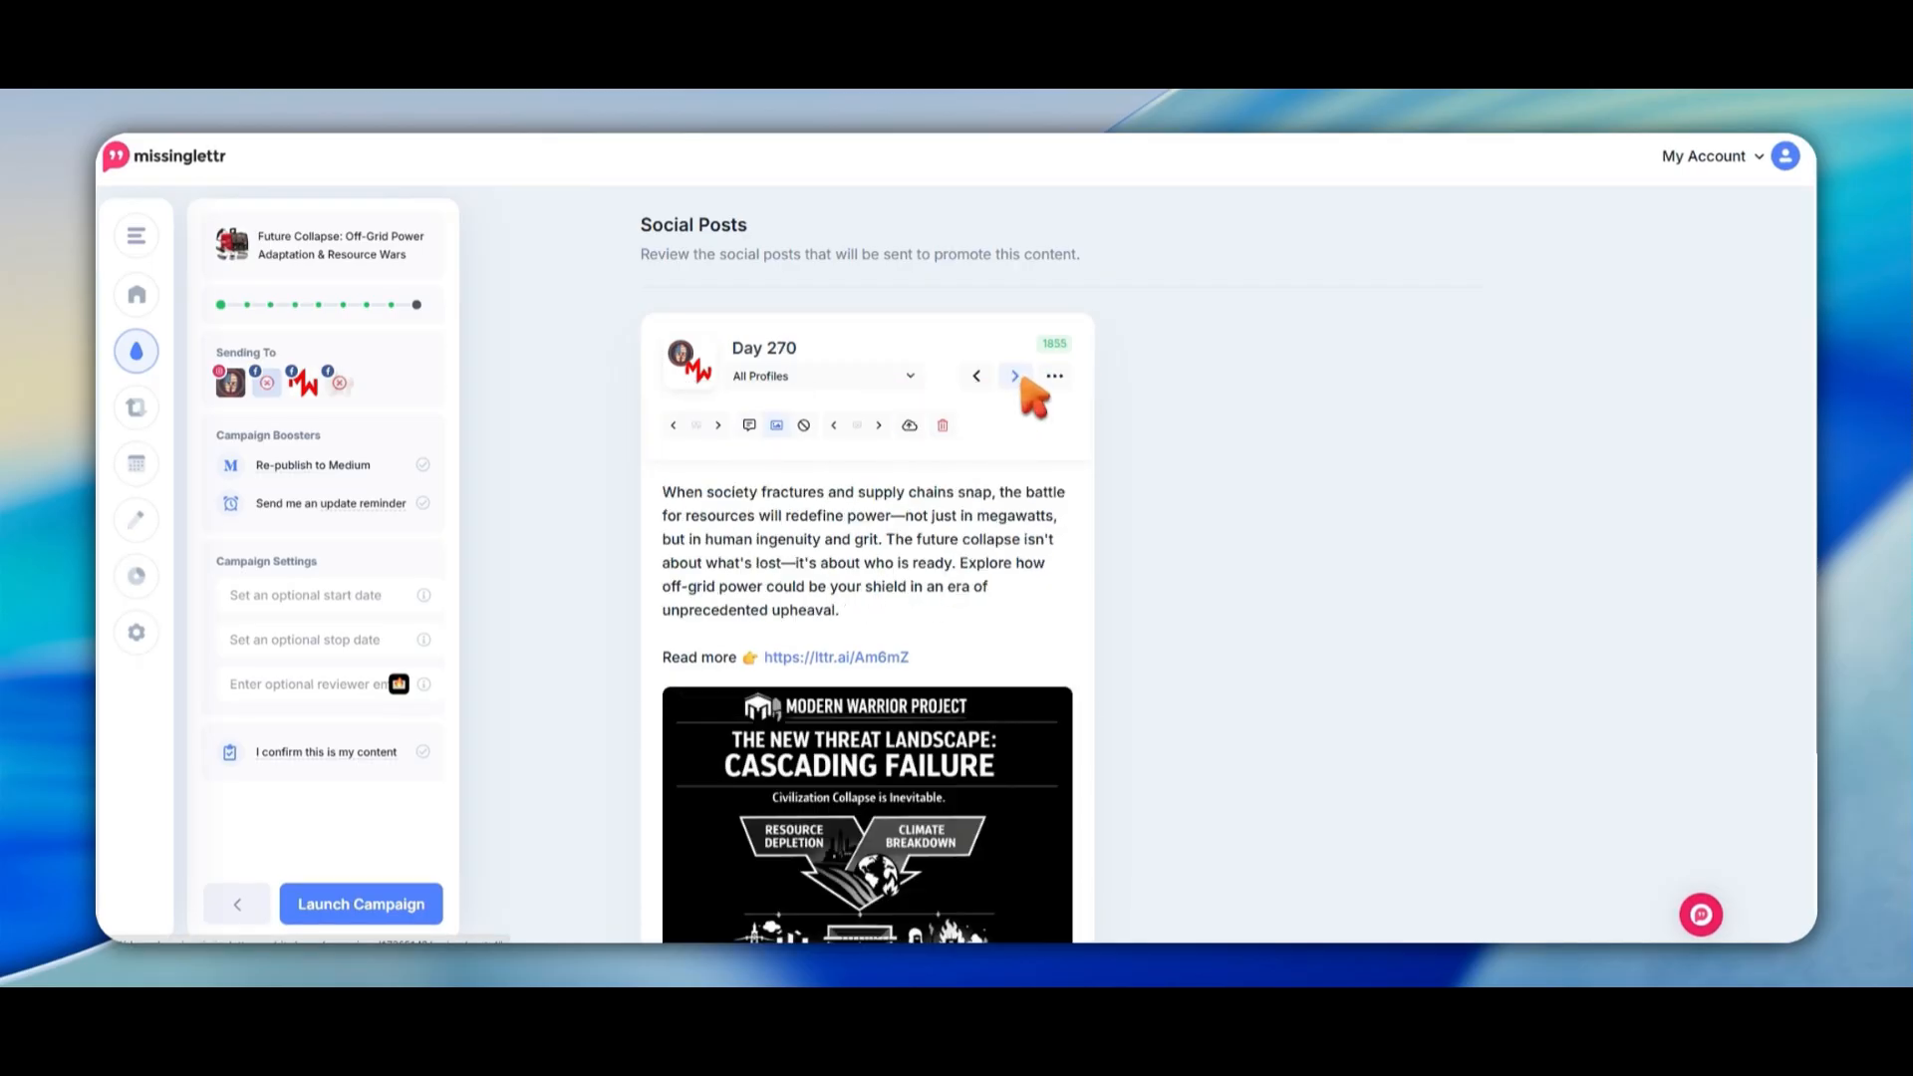
pyautogui.click(1015, 377)
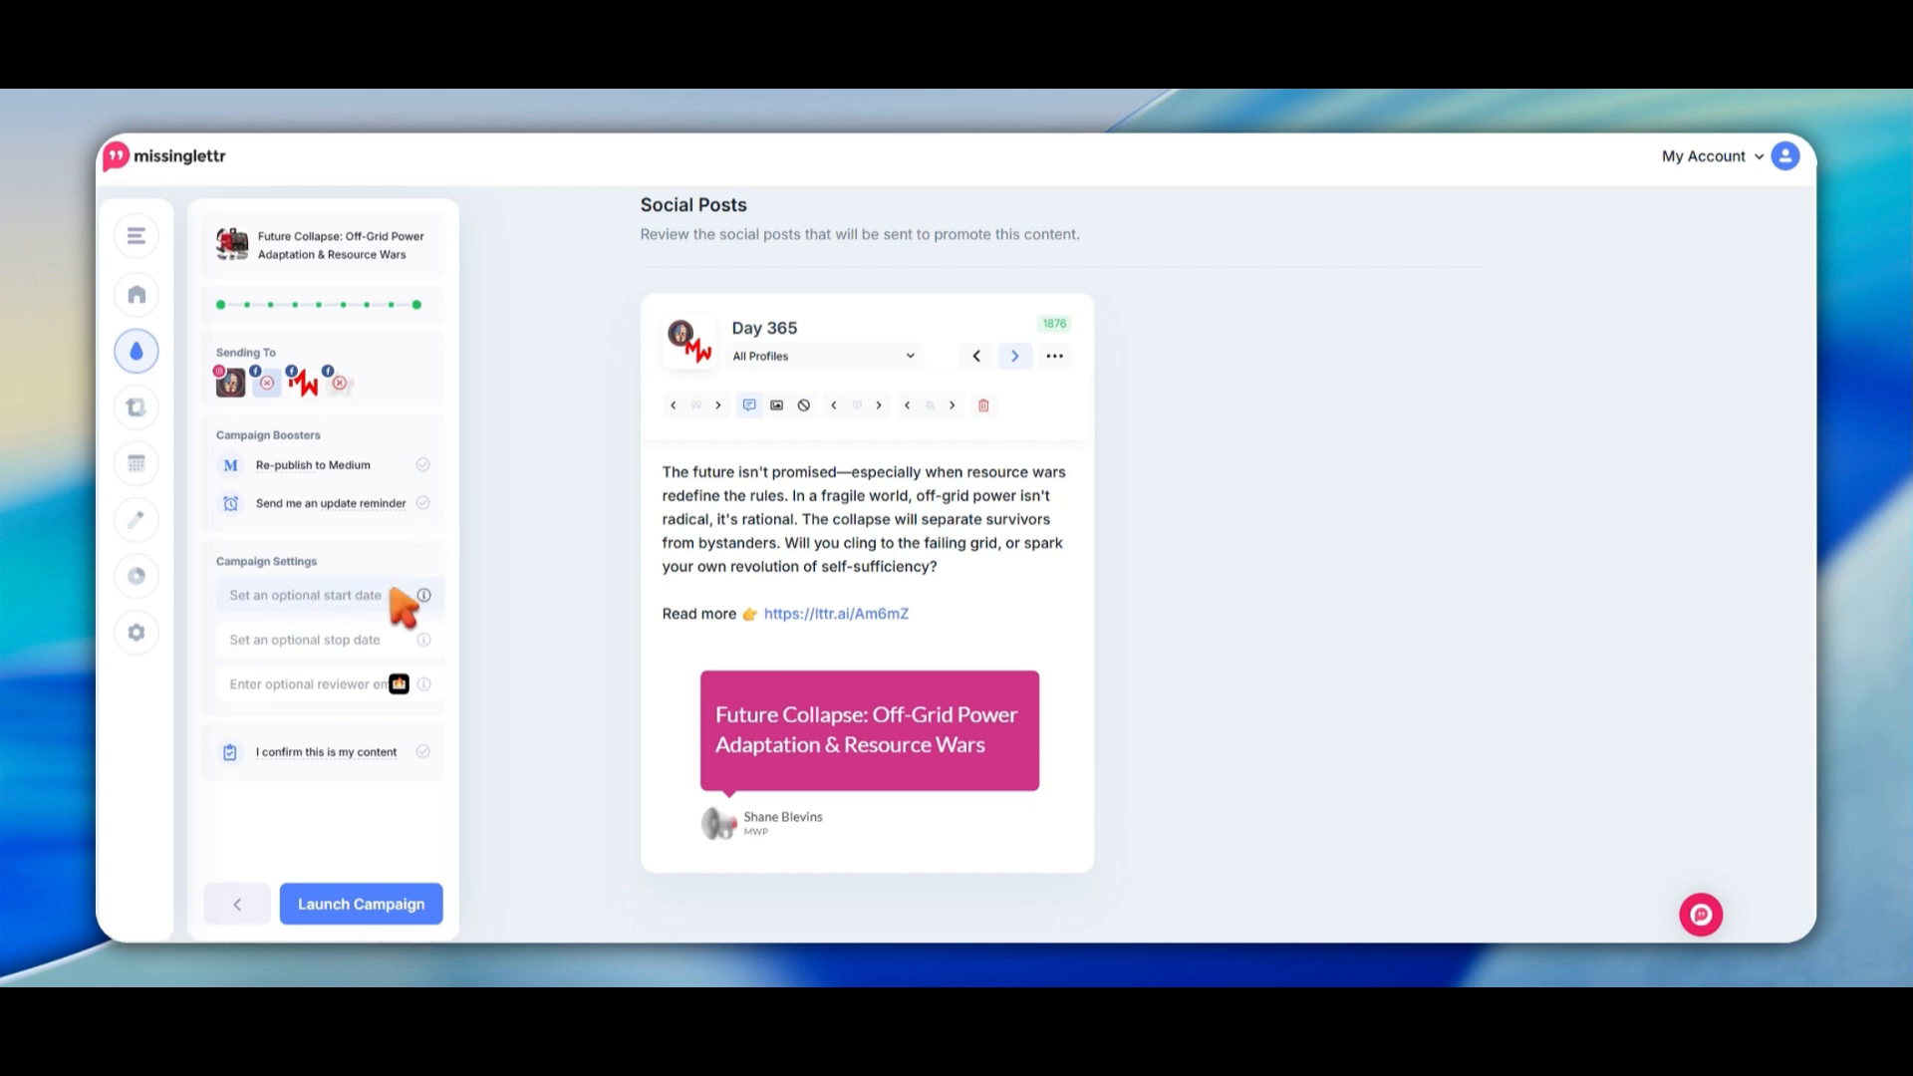
# Confirm that the content is your own and launch the campaign, leaving the optional dates and reviewer e-mail empty
pyautogui.moveTo(415, 609)
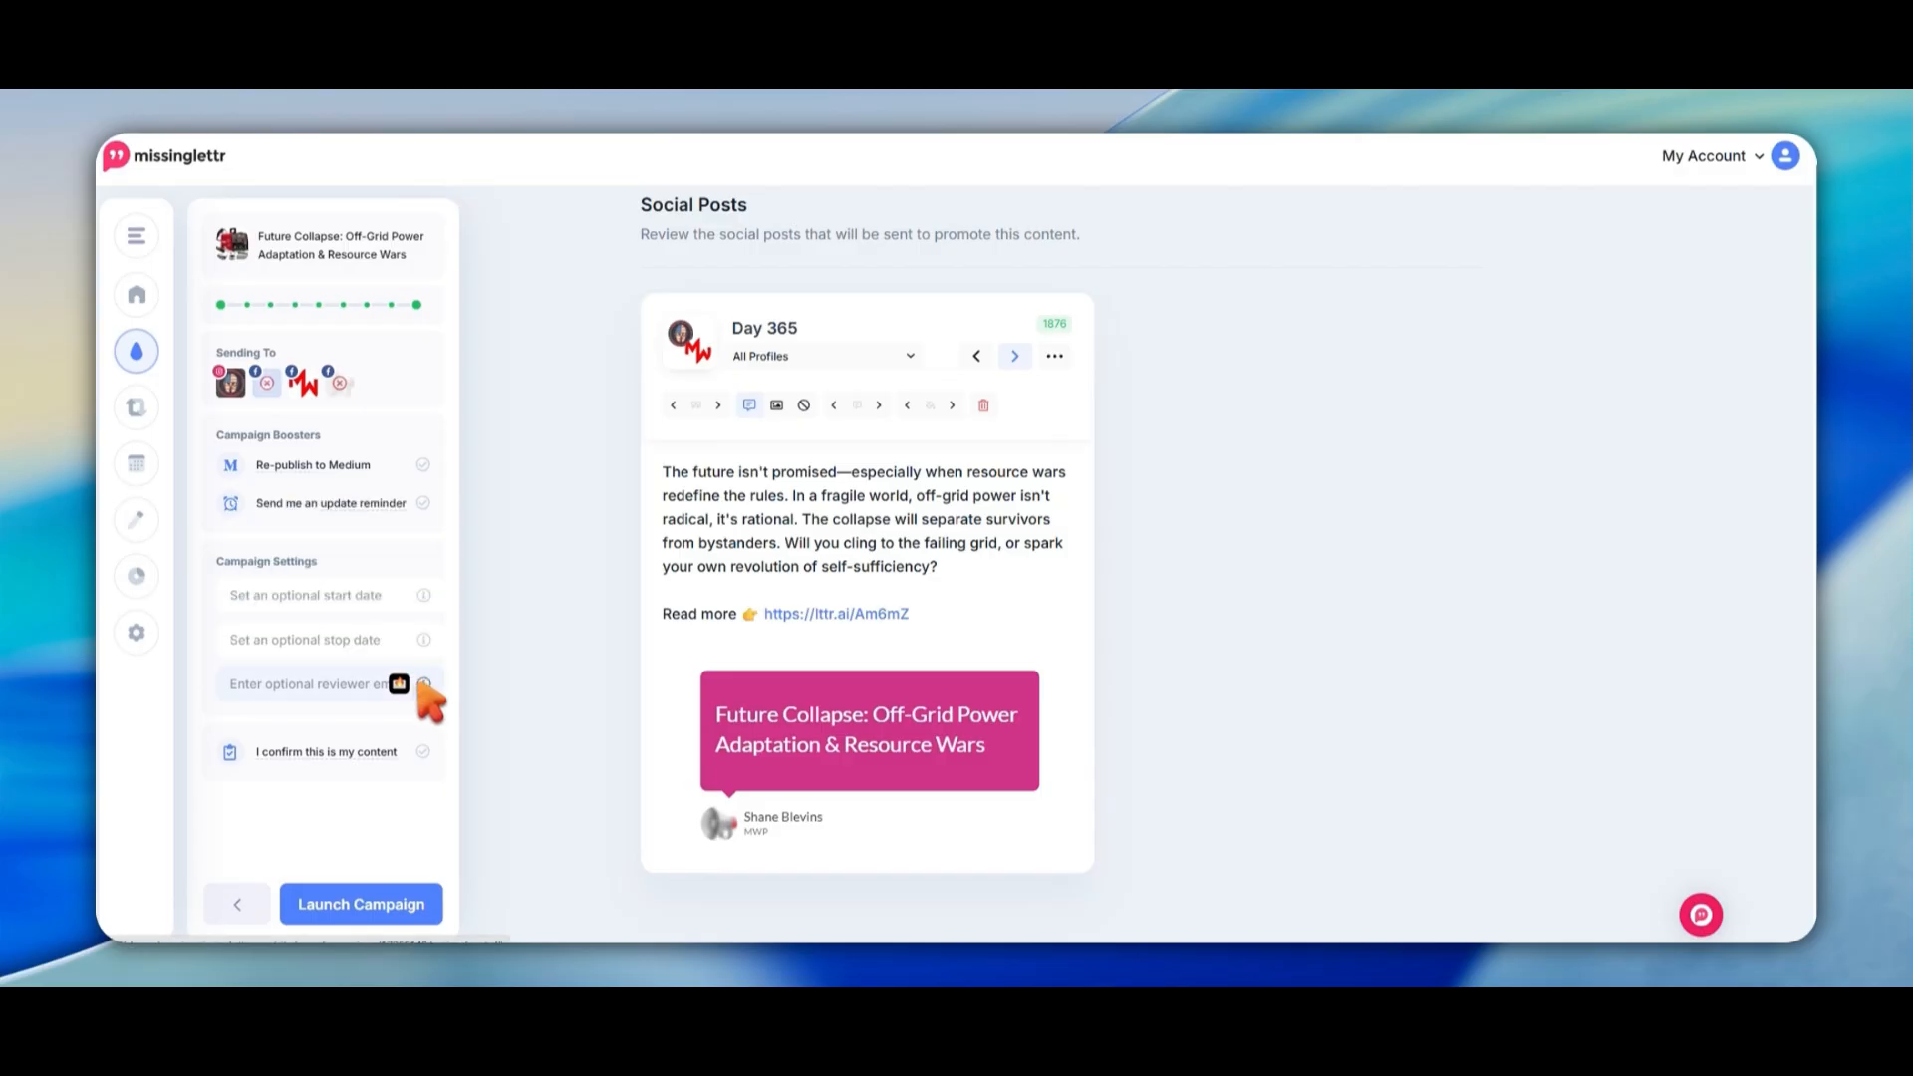
pyautogui.moveTo(419, 673)
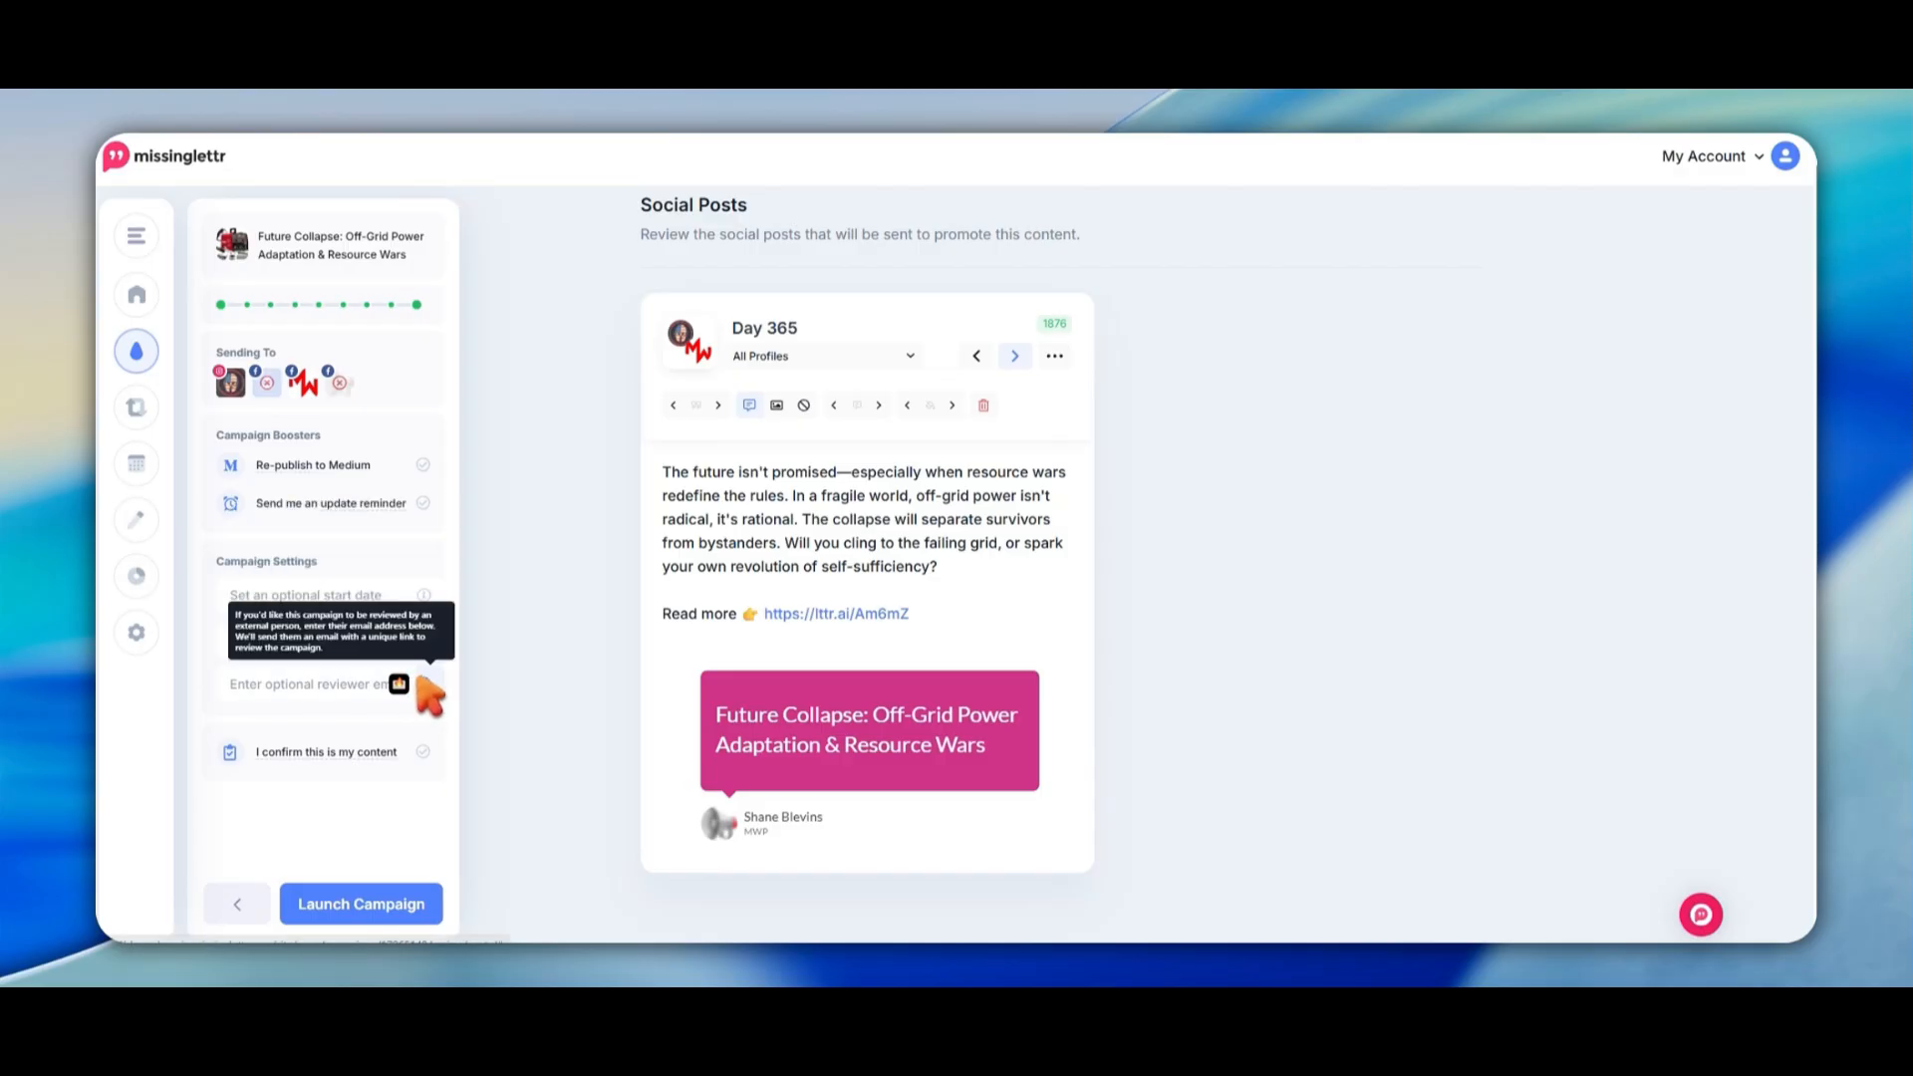
pyautogui.click(422, 751)
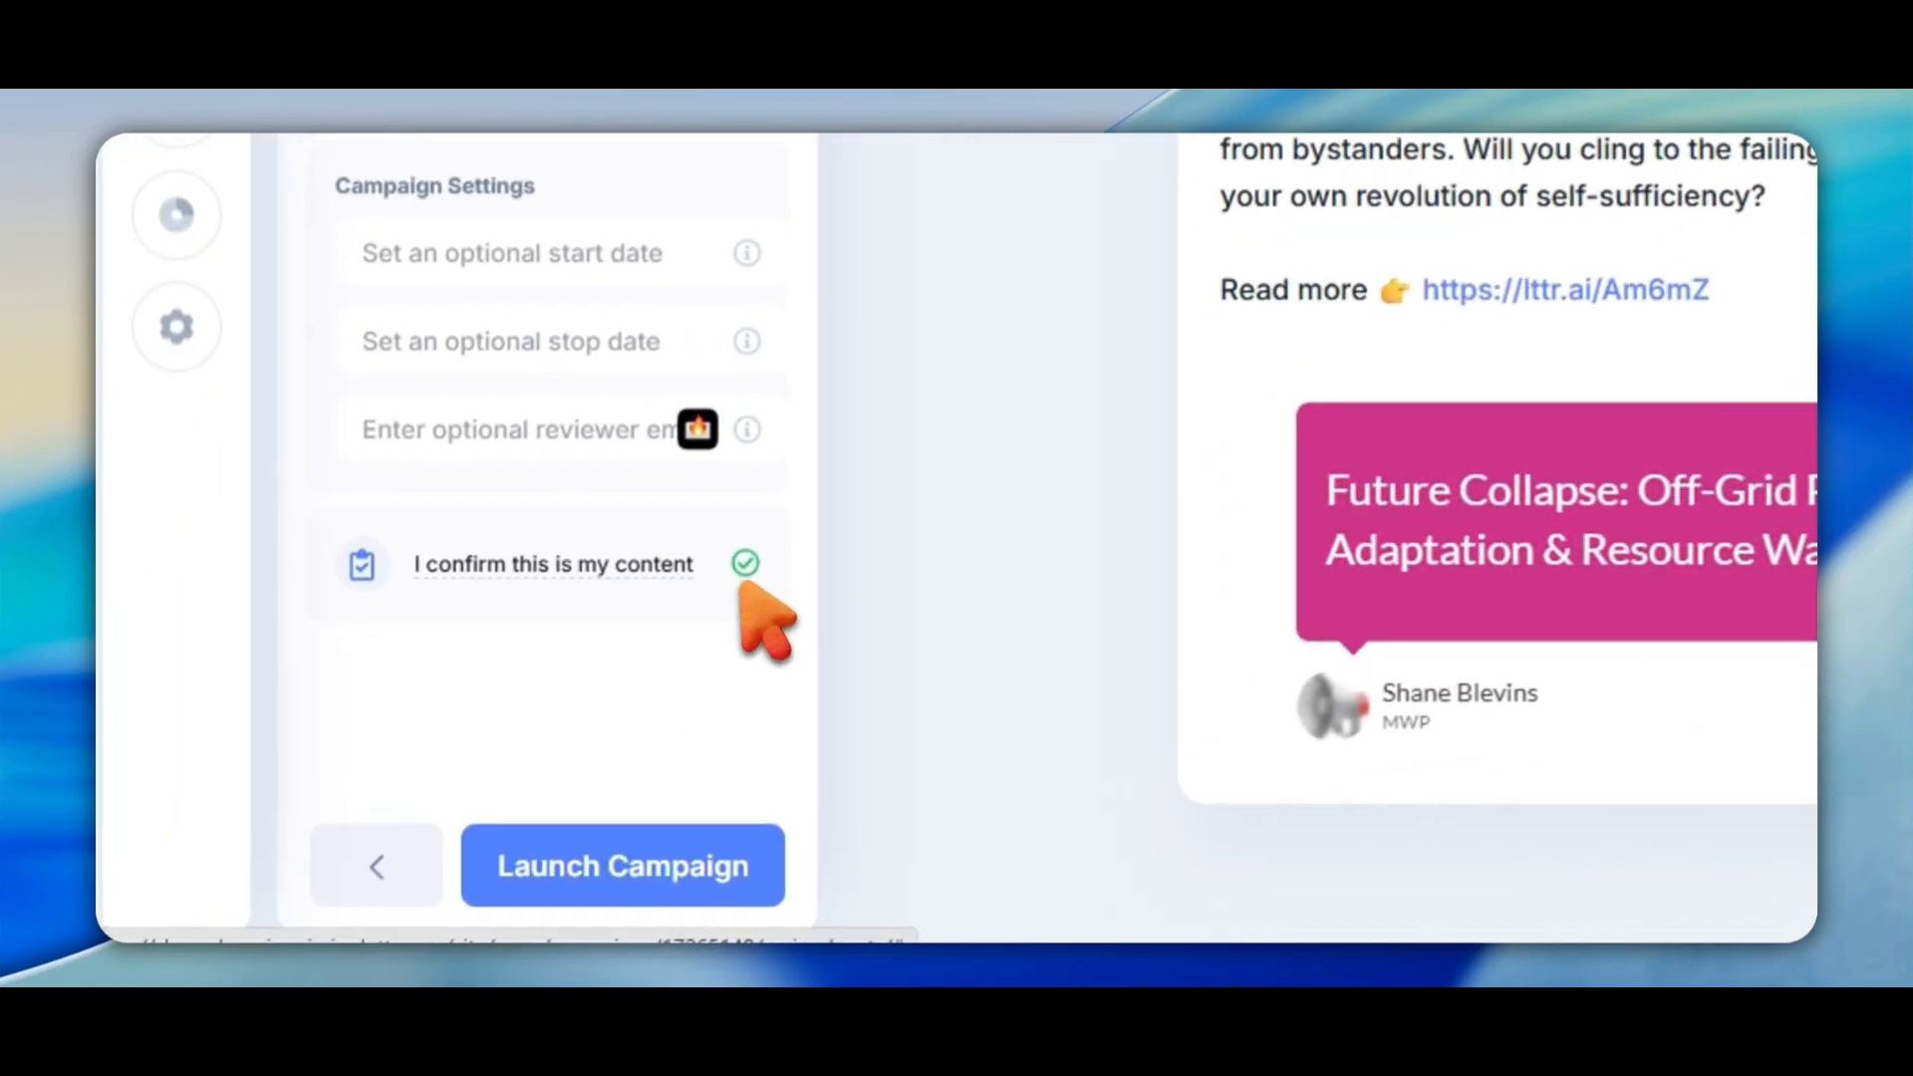
pyautogui.click(701, 887)
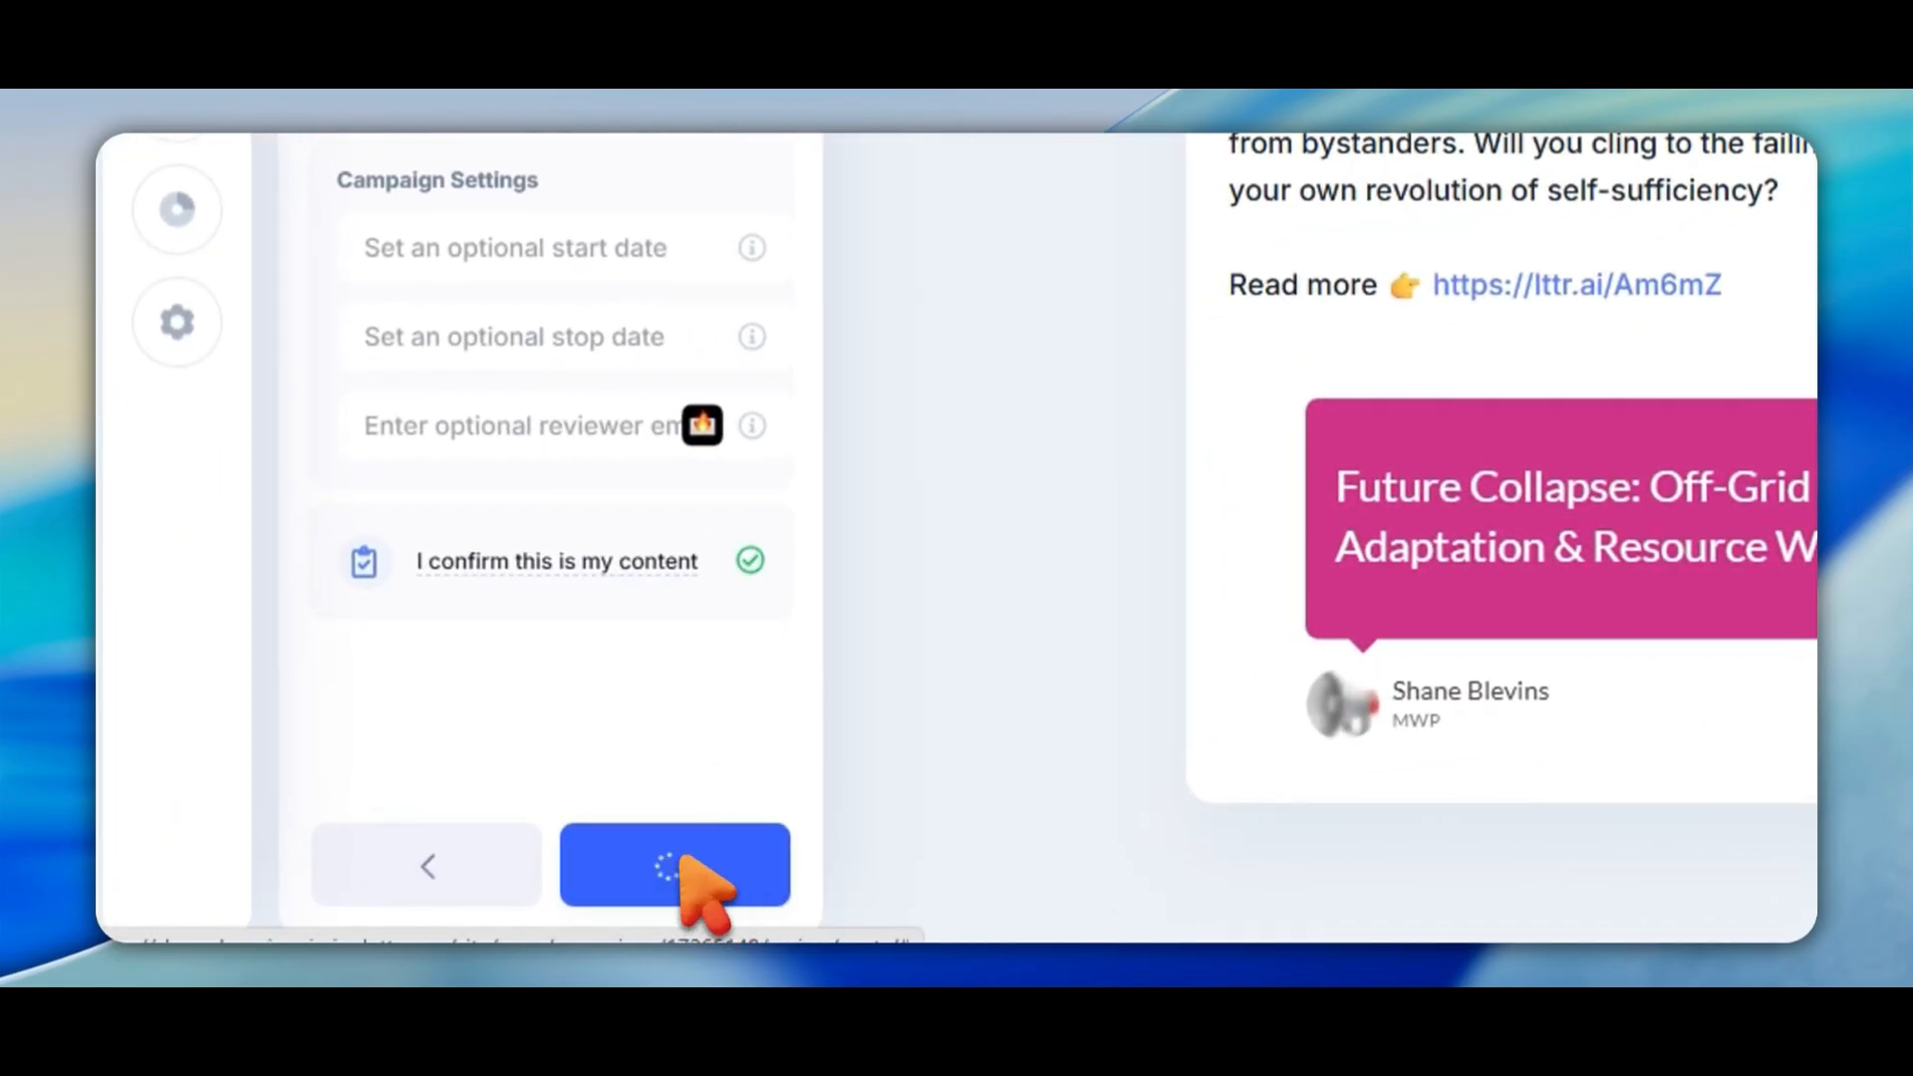